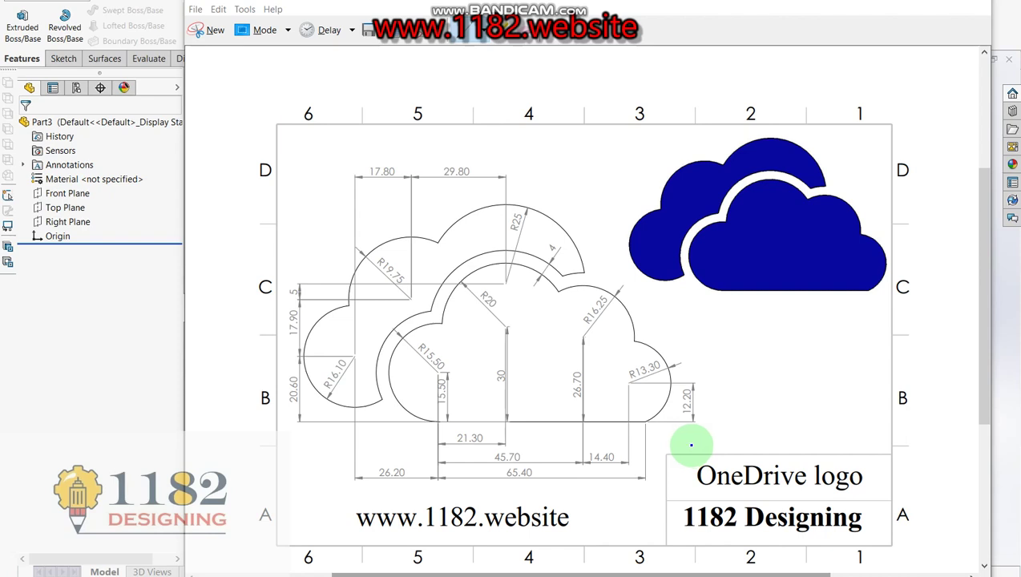
- Circle the OneDrive logo title and the 15.50 dimension on the reference, then close the snip
click(695, 454)
mouse_move(691, 456)
mouse_down()
mouse_move(864, 487)
mouse_move(725, 461)
mouse_up()
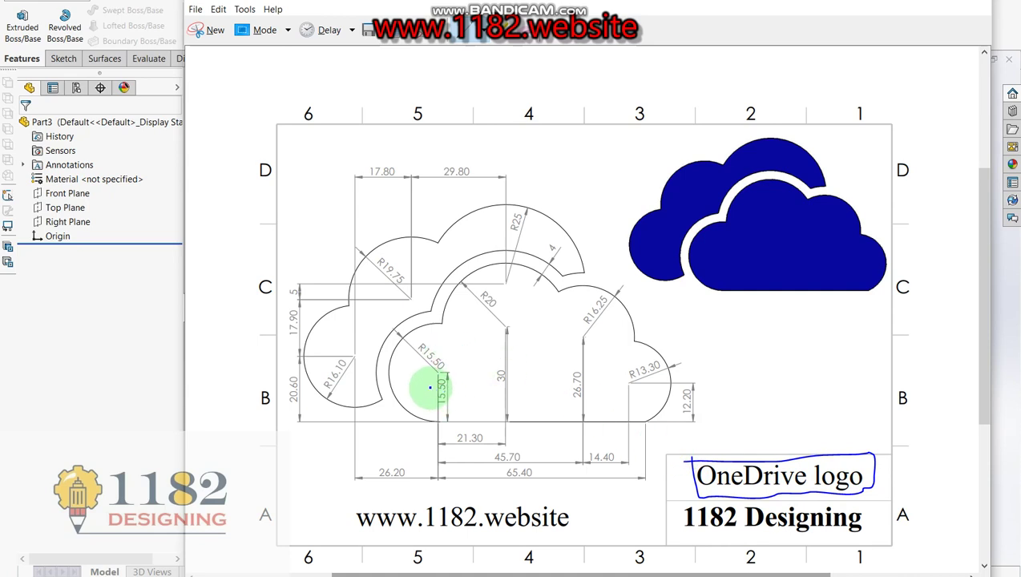
drag(430, 407, 459, 402)
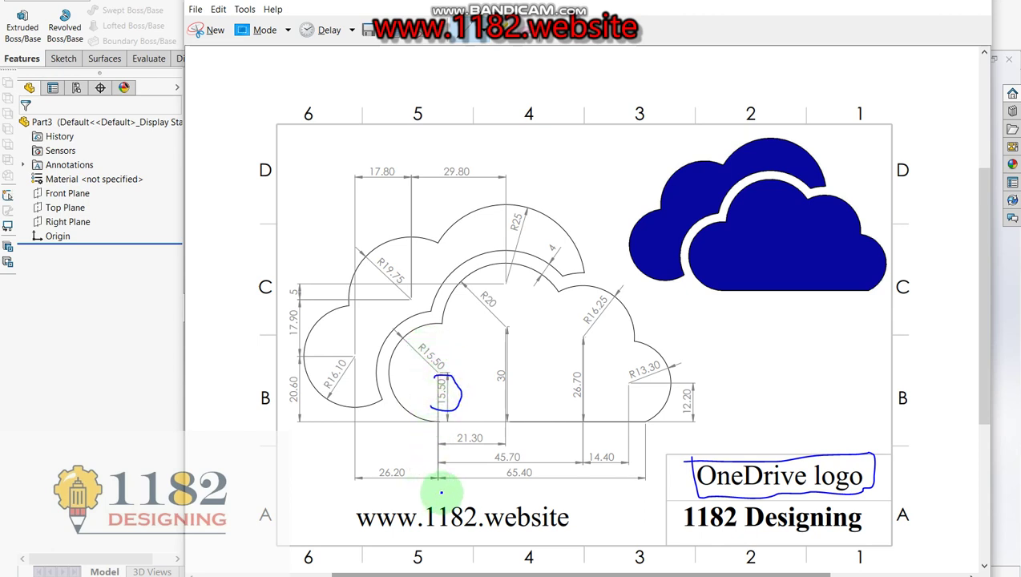
click(88, 340)
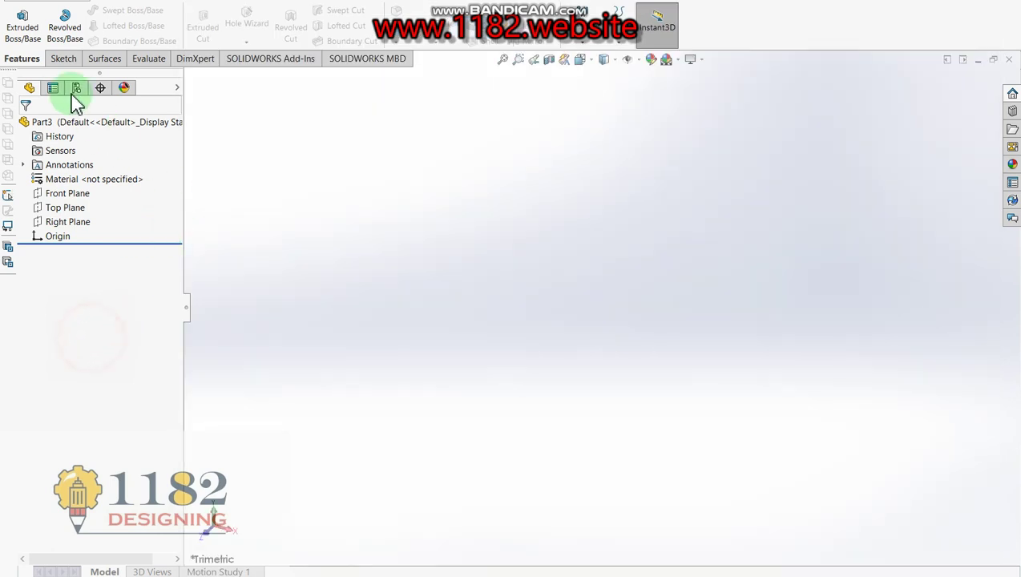
- Start an extruded boss sketch on the Front Plane and draw a circle just above the origin
click(22, 28)
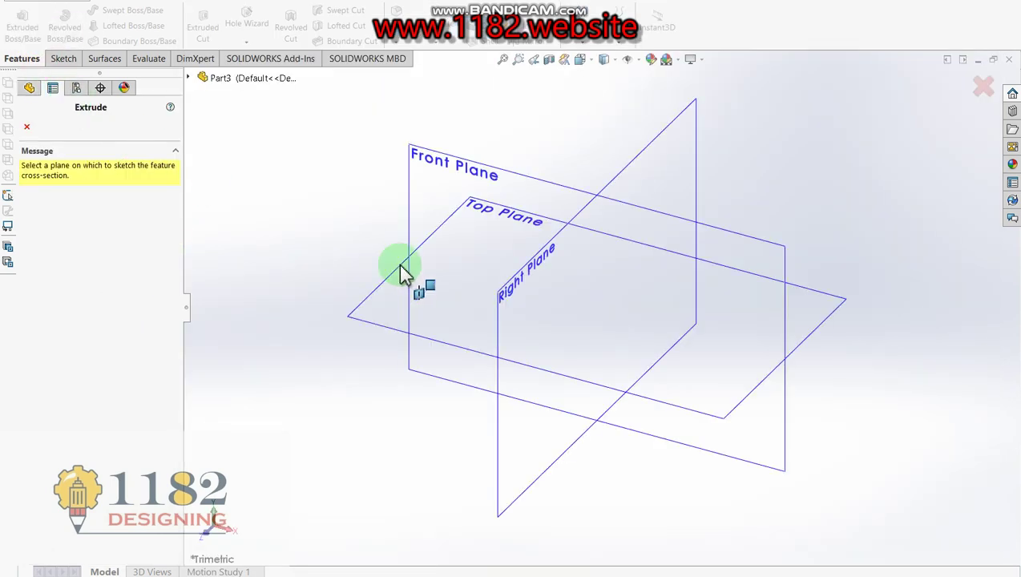
click(437, 178)
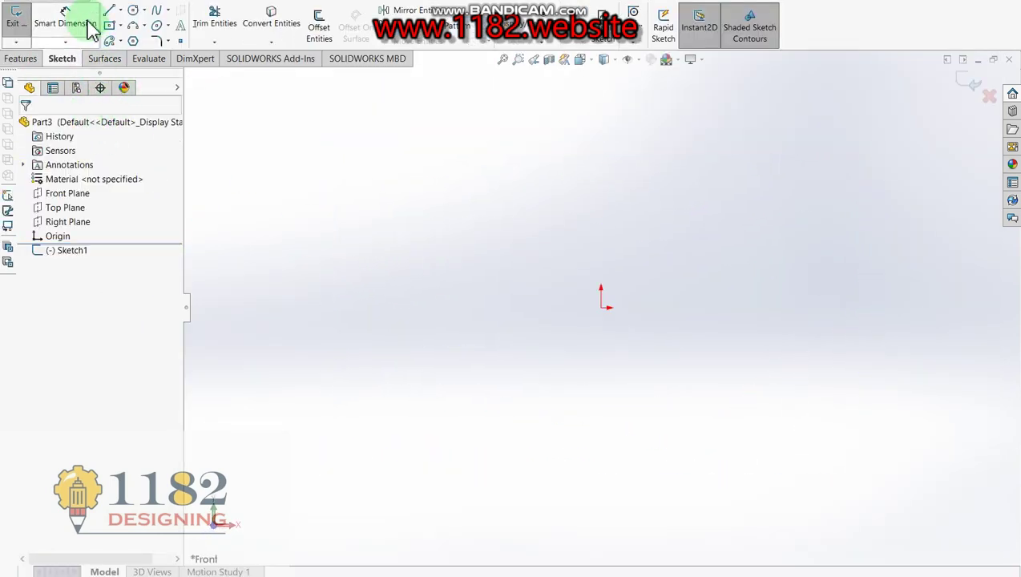
click(133, 11)
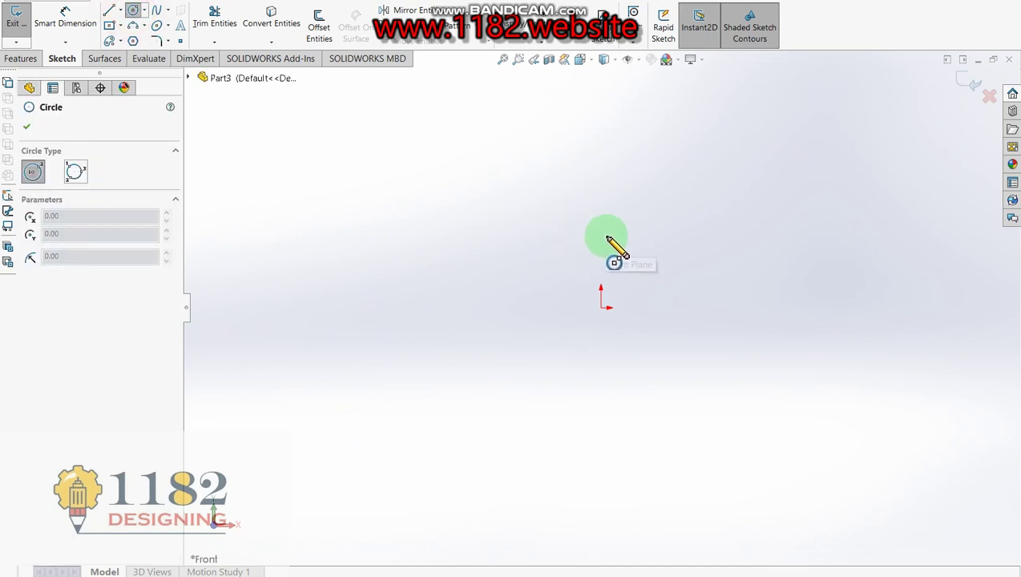
drag(601, 232, 610, 267)
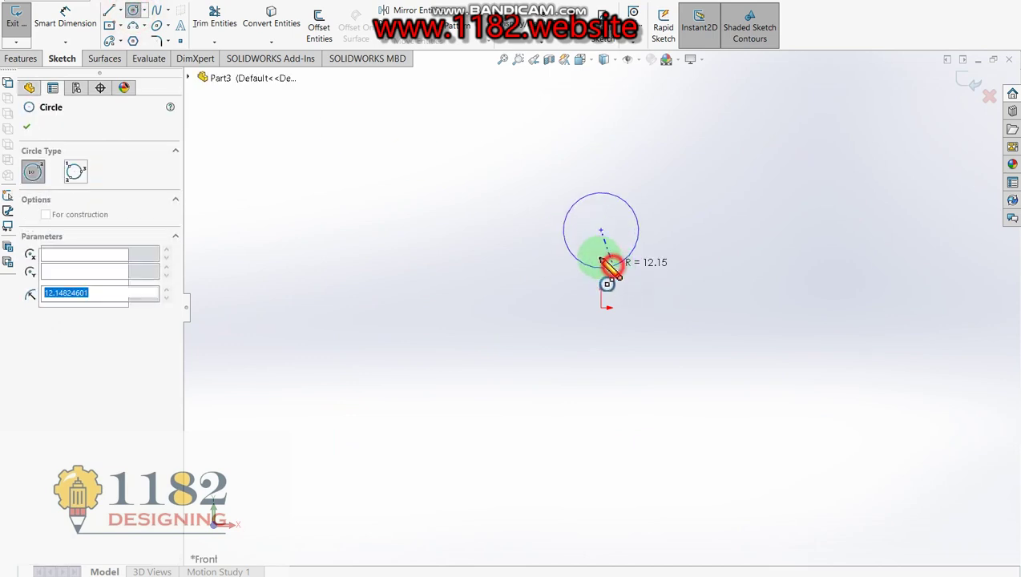
- Dimension the circle's diameter as 15.50*2, giving Ø31
click(83, 35)
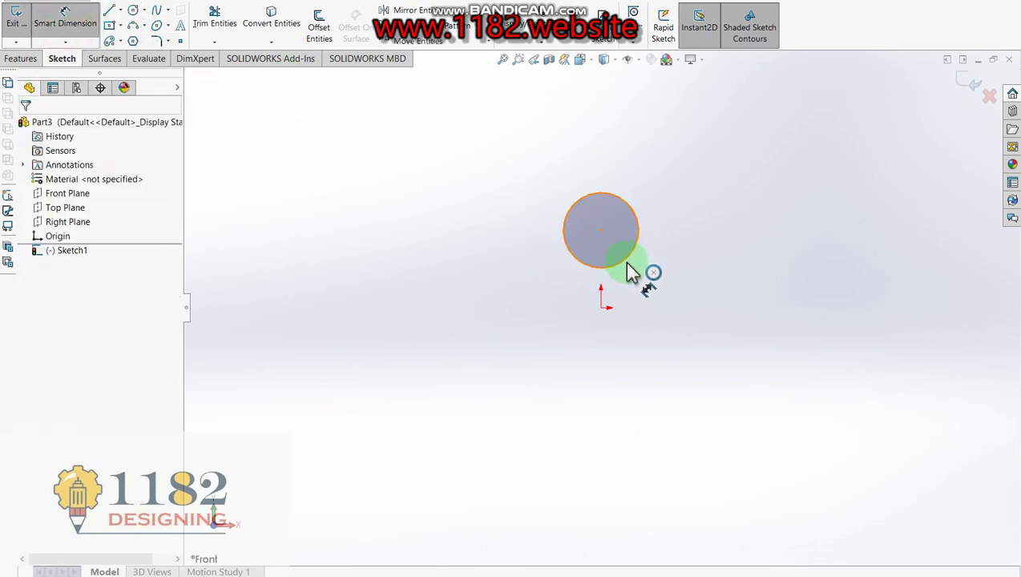
click(571, 270)
click(453, 240)
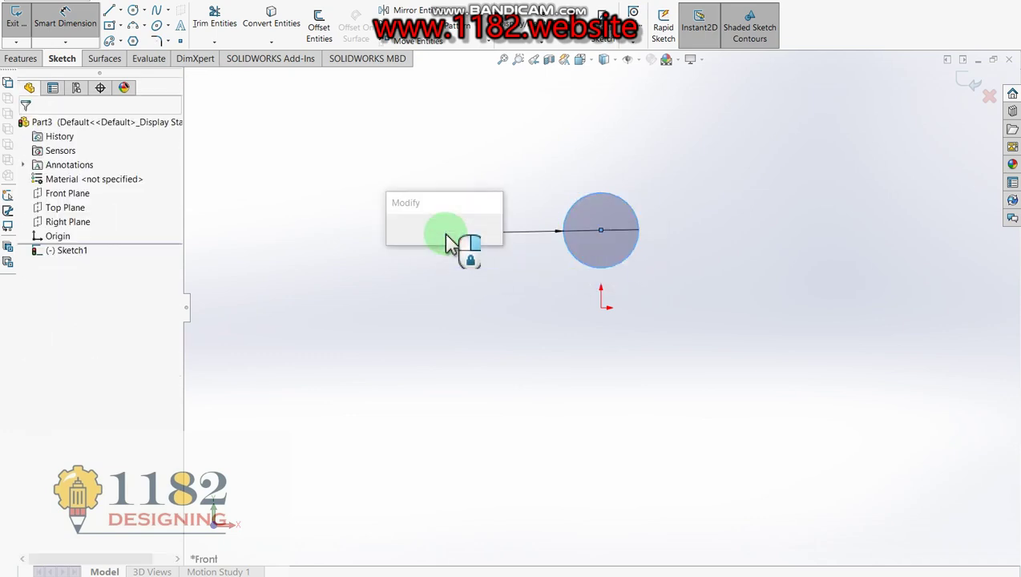
text(15.50*2)
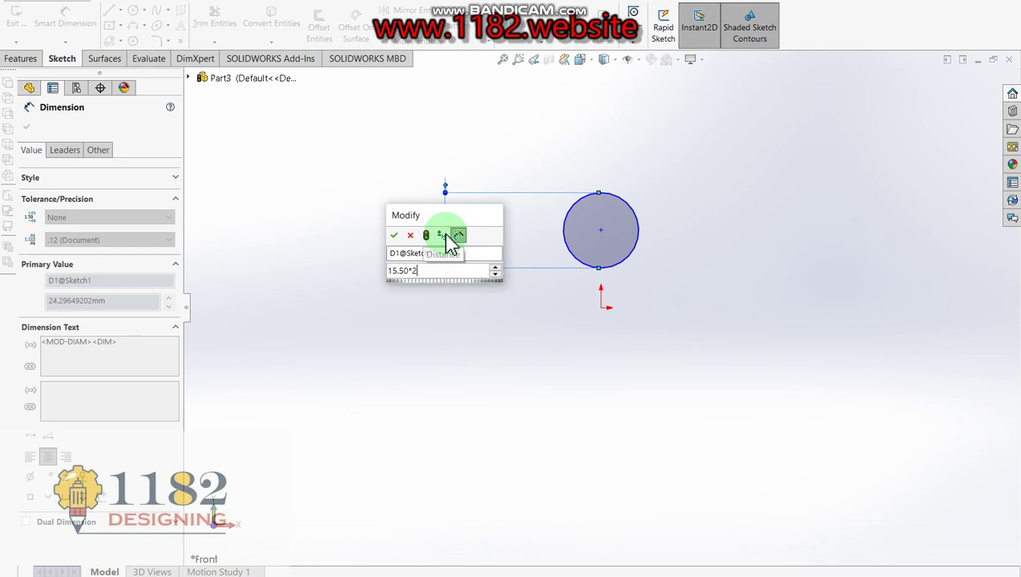
key(Return)
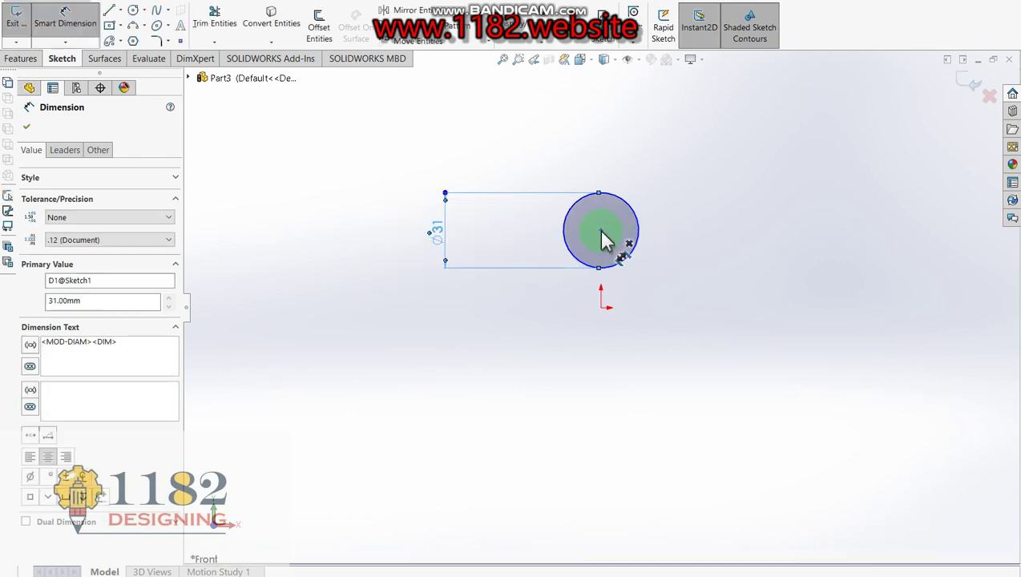
- Add a vertical dimension from the circle centre to the origin
click(600, 232)
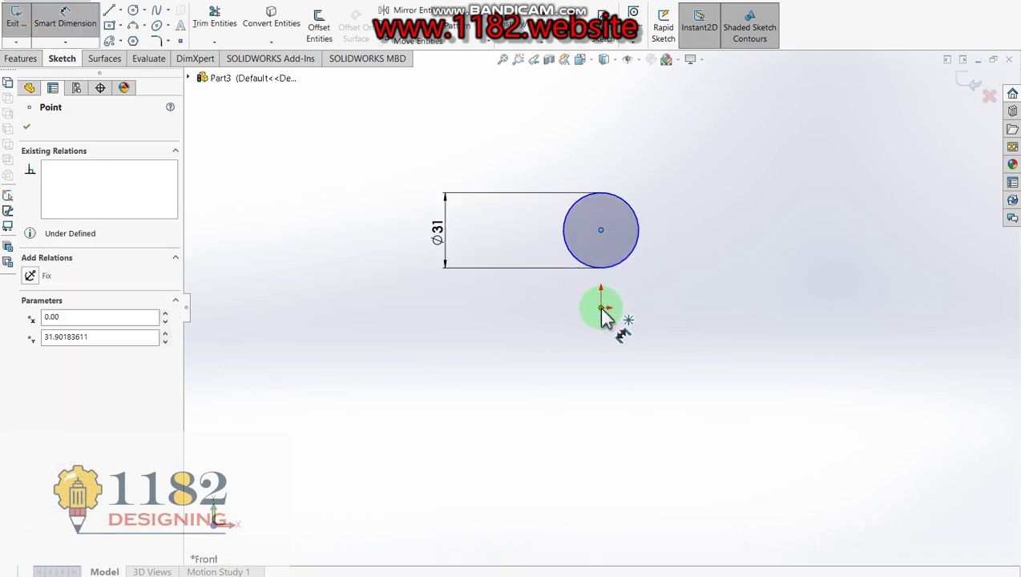
click(602, 307)
click(486, 288)
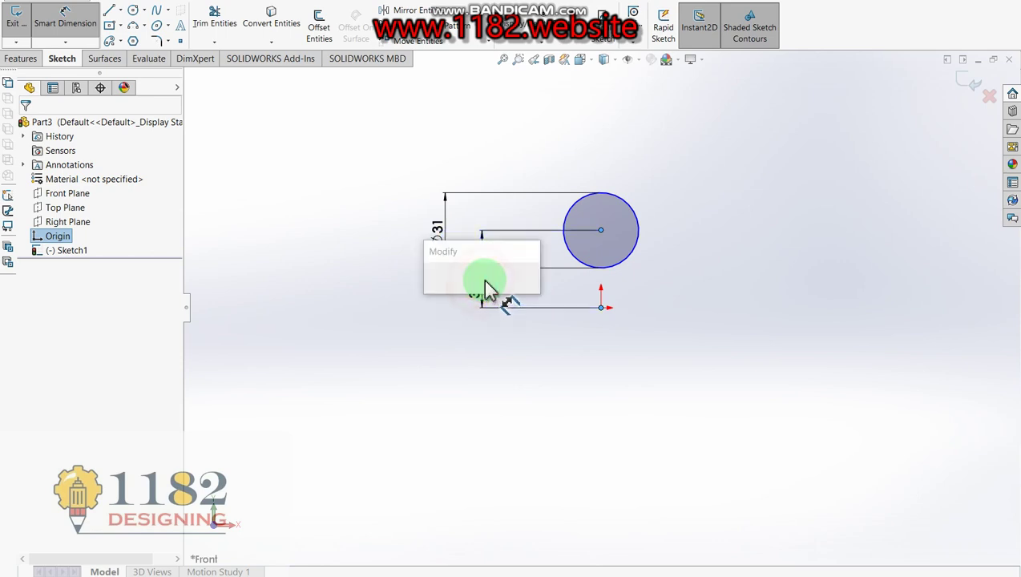
text(15.5)
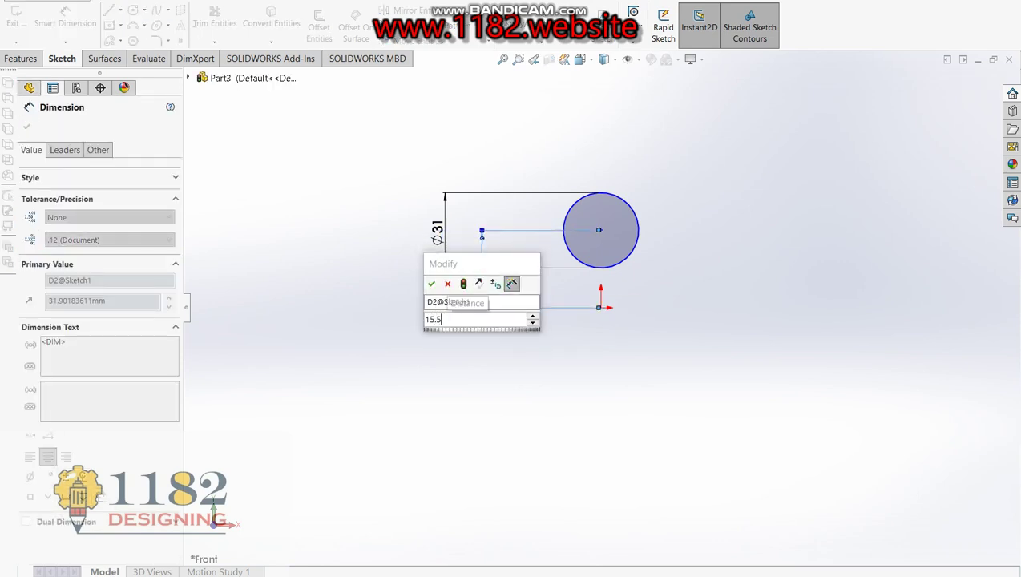
key(Escape)
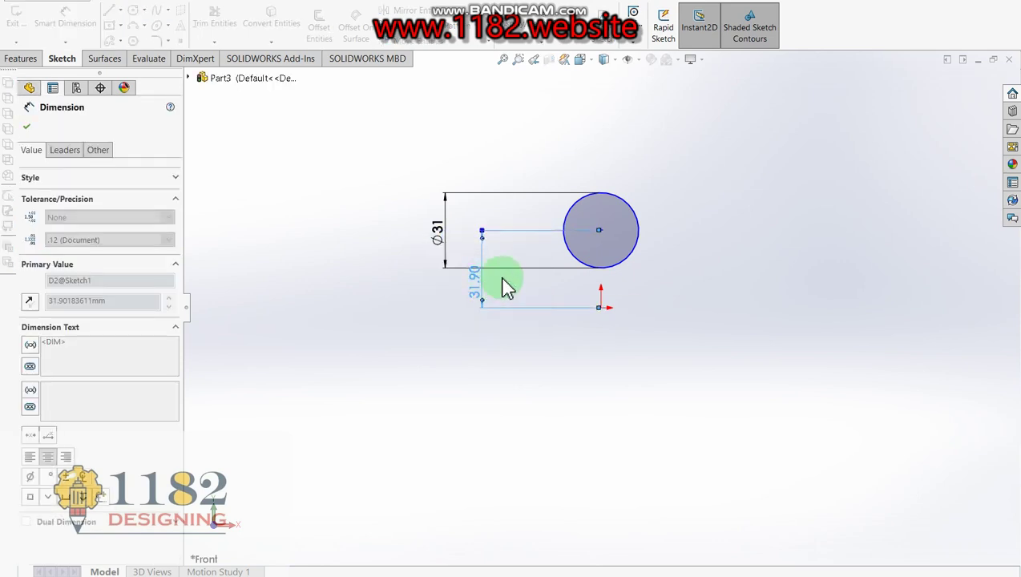
scroll(617, 280, down, 2)
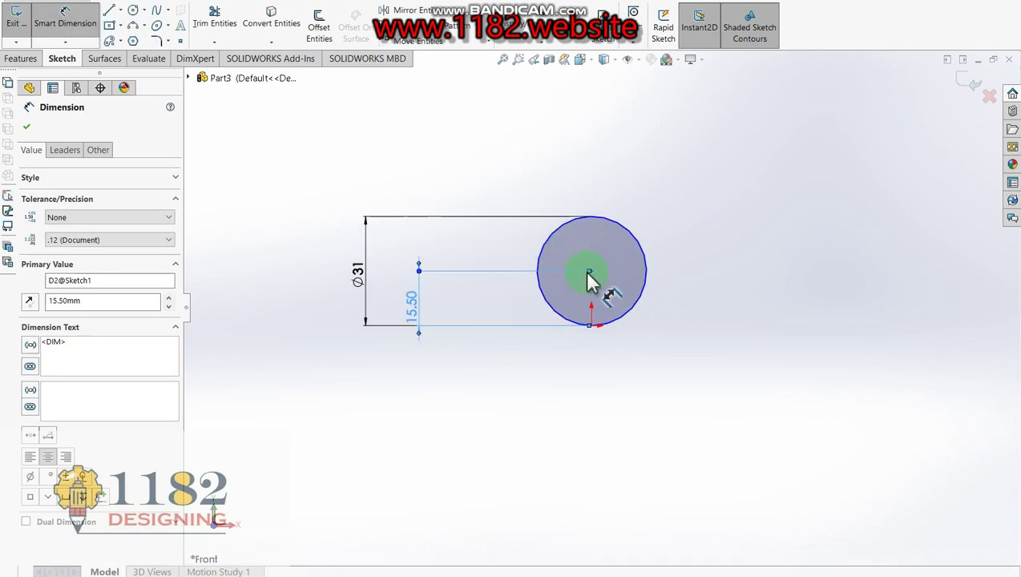
key(Escape)
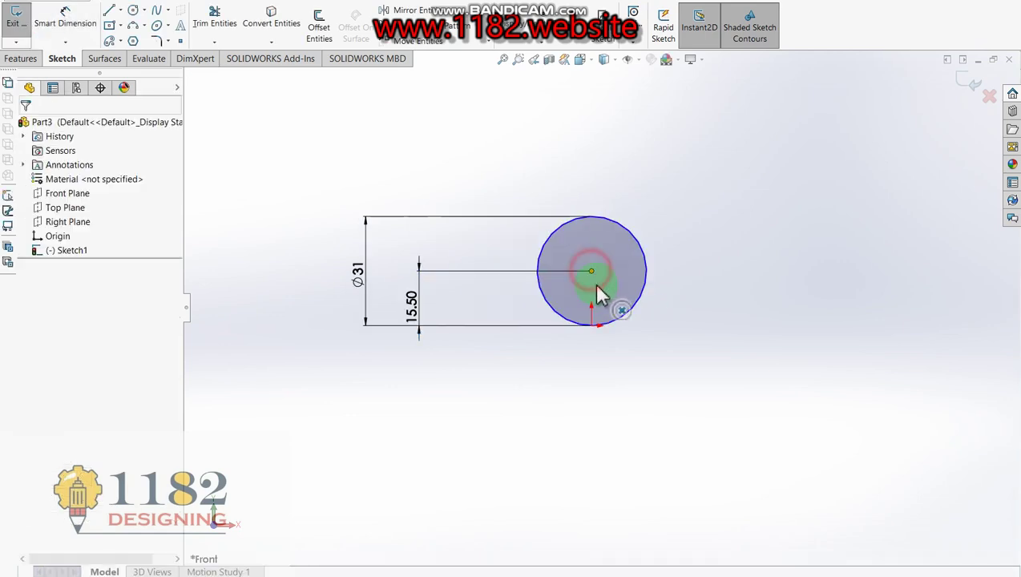
- Add a Vertical relation between the circle centre and the origin
click(590, 272)
ctrl+click(592, 326)
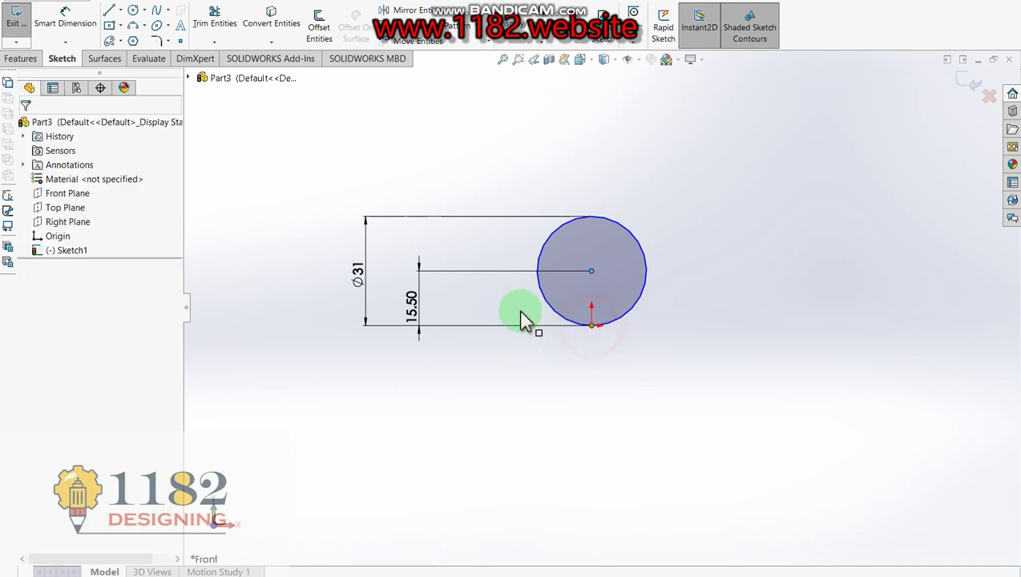
click(30, 356)
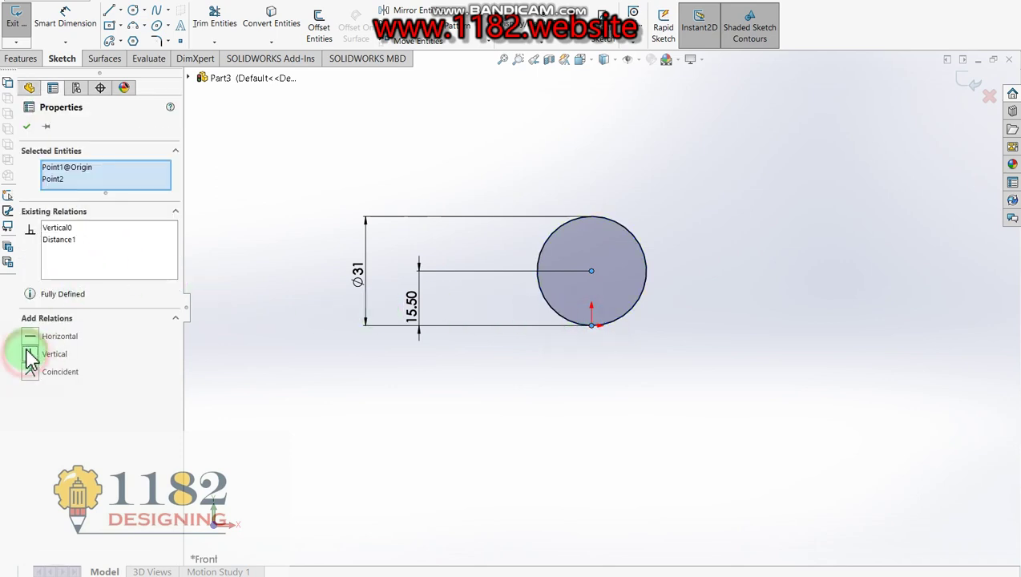
click(29, 126)
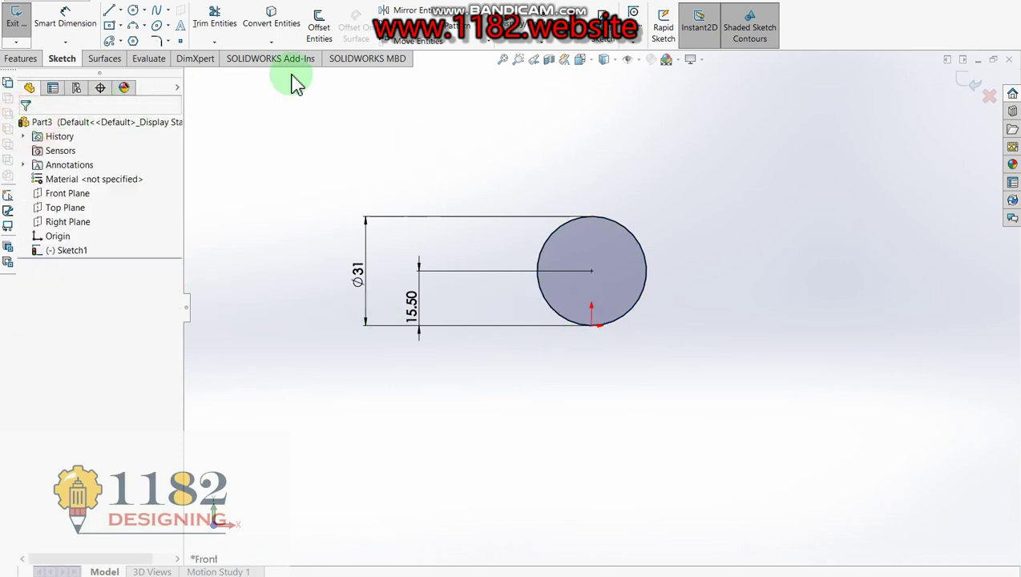
- Draw three more circles to the right of the Ø31 circle, then bring the reference drawing forward
click(134, 10)
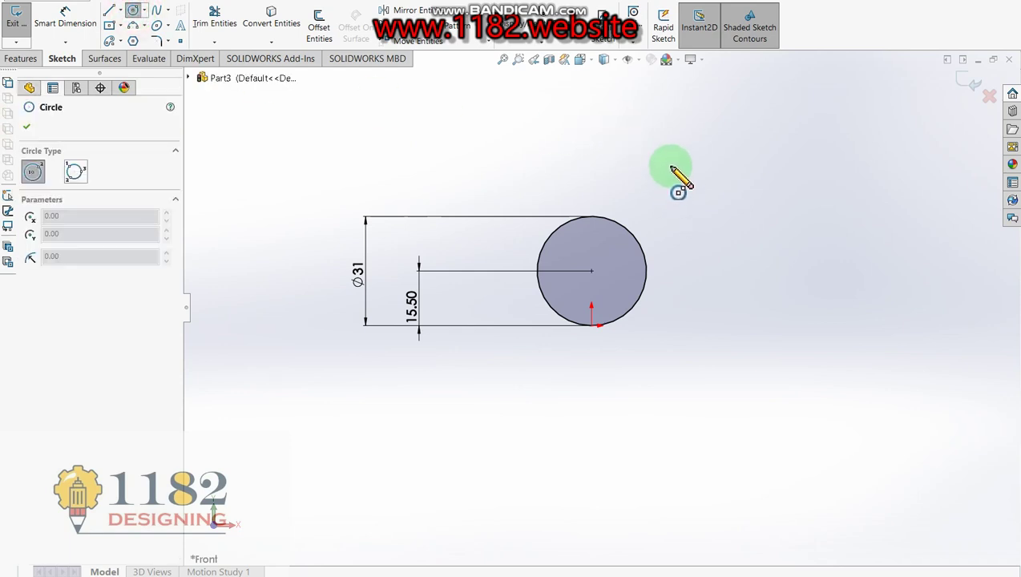
click(688, 161)
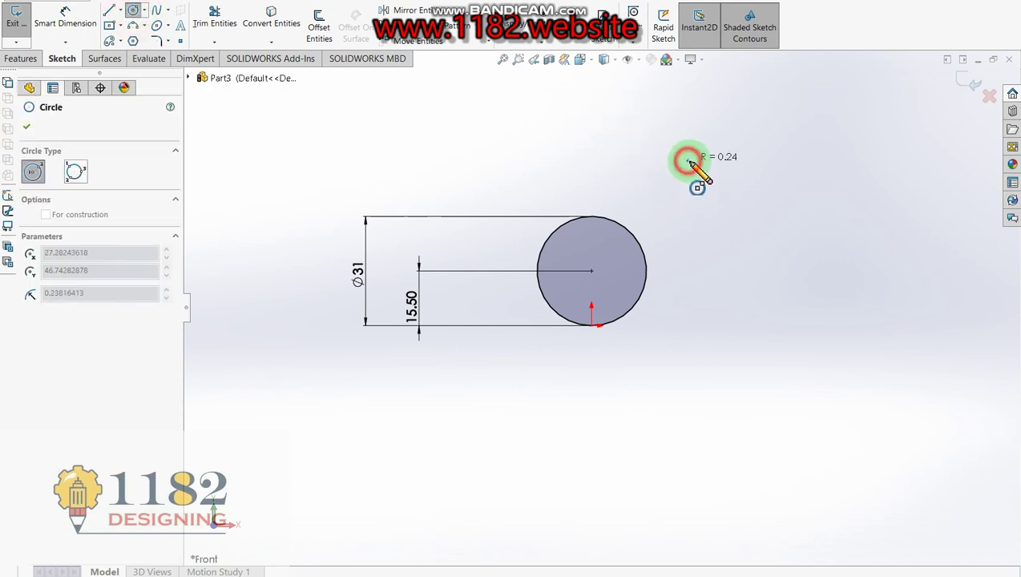
click(702, 206)
key(z)
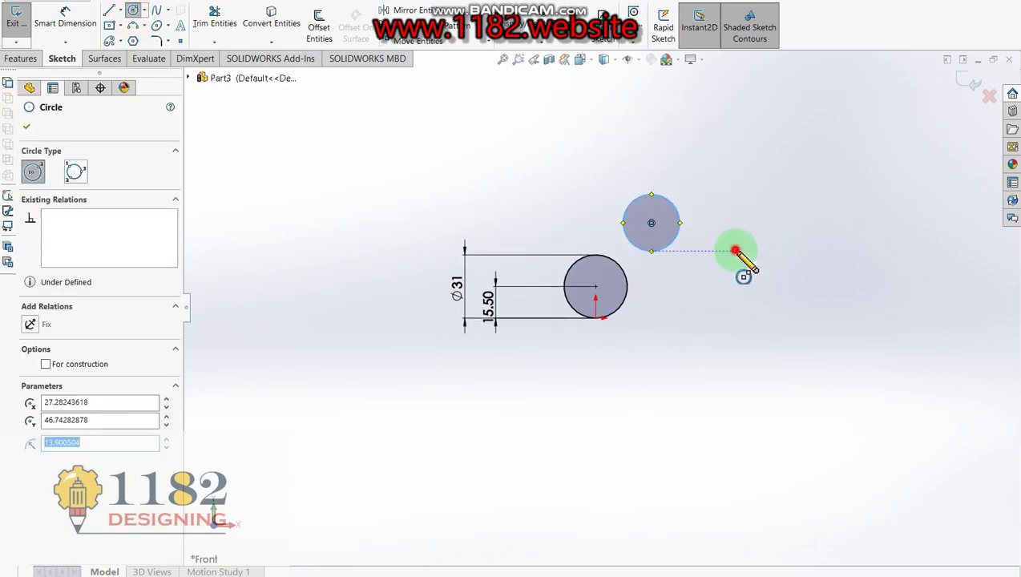
click(736, 251)
click(746, 274)
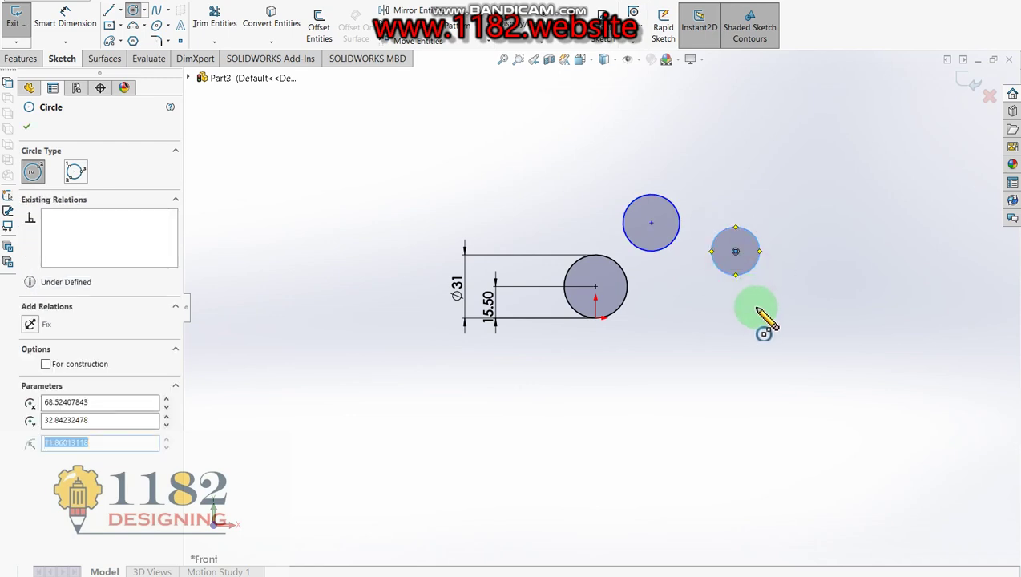
click(754, 298)
click(766, 323)
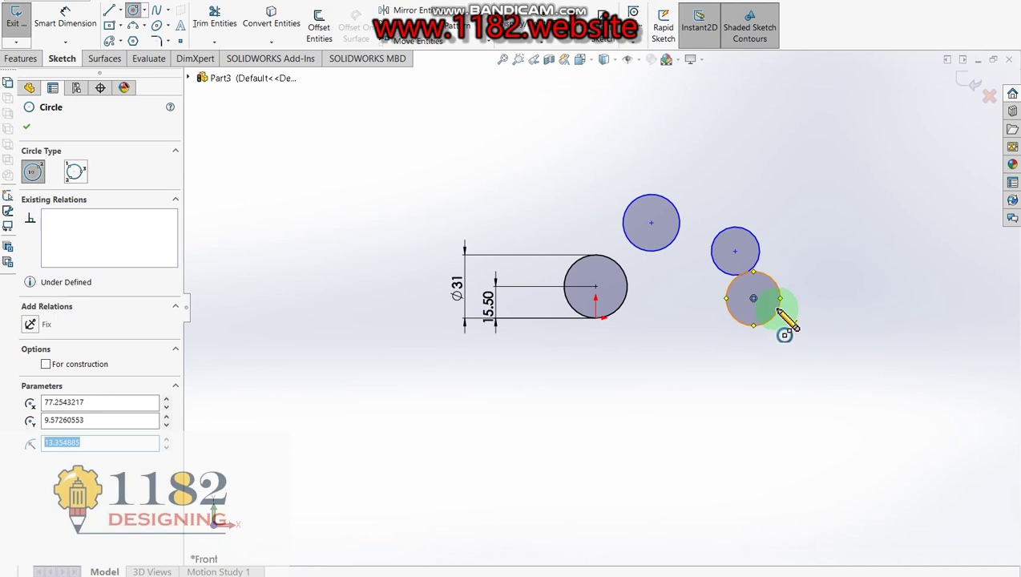
key(Escape)
scroll(765, 280, down, 3)
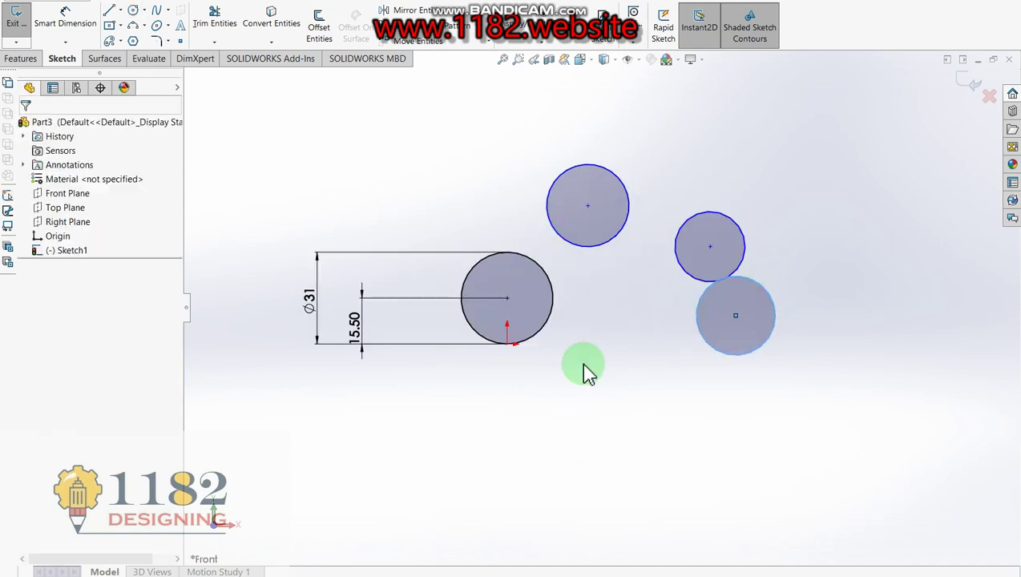
key(alt+Tab)
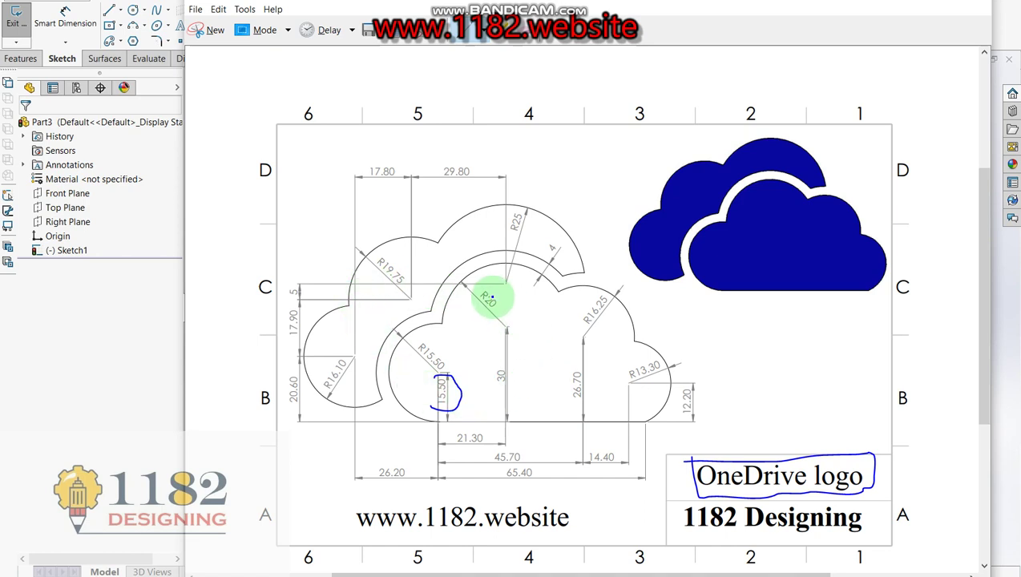
- Circle R20 and 30 on the reference, then return to the sketch with Smart Dimension
drag(481, 292, 490, 314)
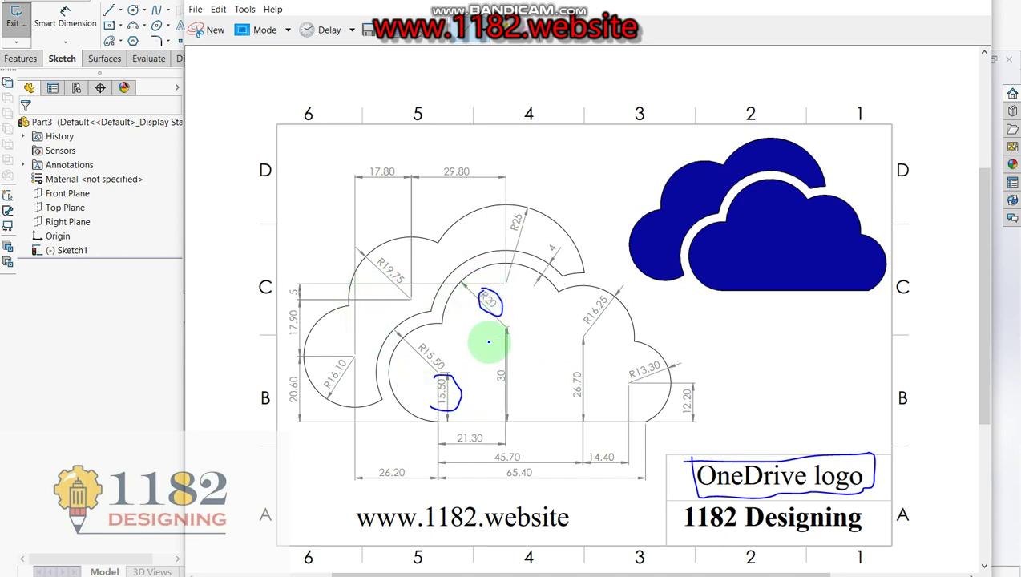
mouse_move(483, 367)
mouse_down()
mouse_move(497, 387)
mouse_move(499, 351)
mouse_up()
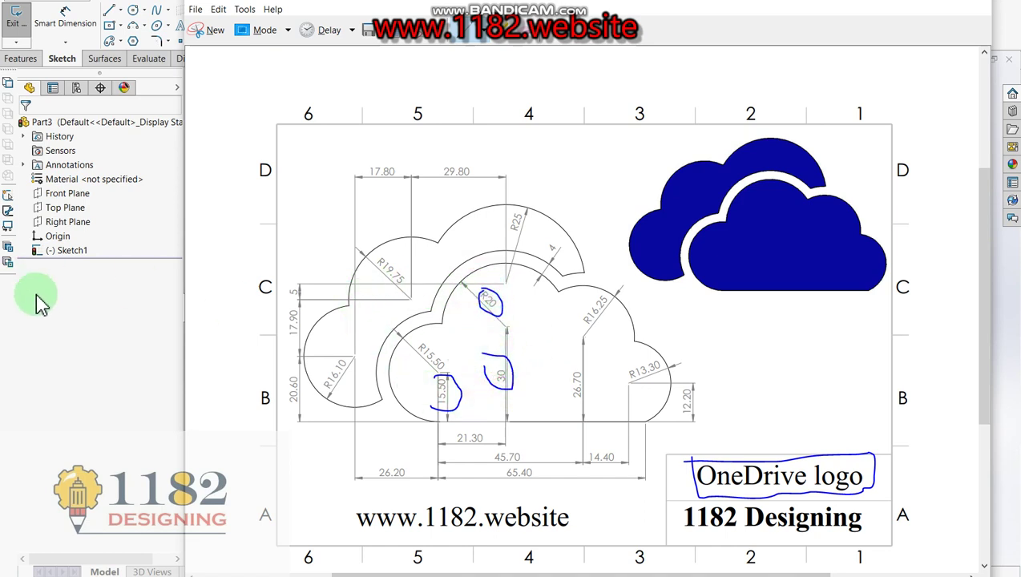
click(68, 326)
click(65, 17)
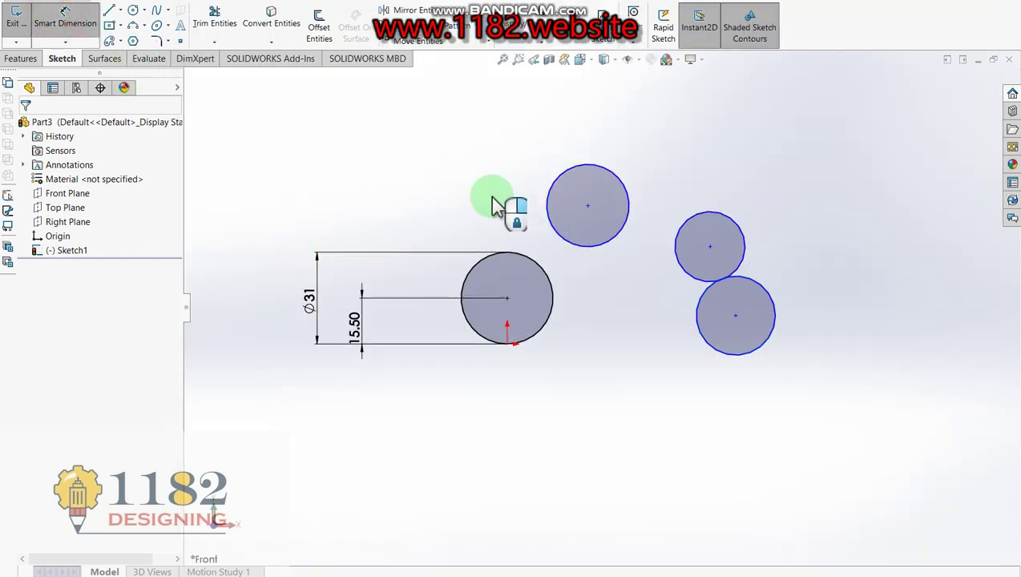
- Give the upper circle a 40 mm diameter
click(546, 225)
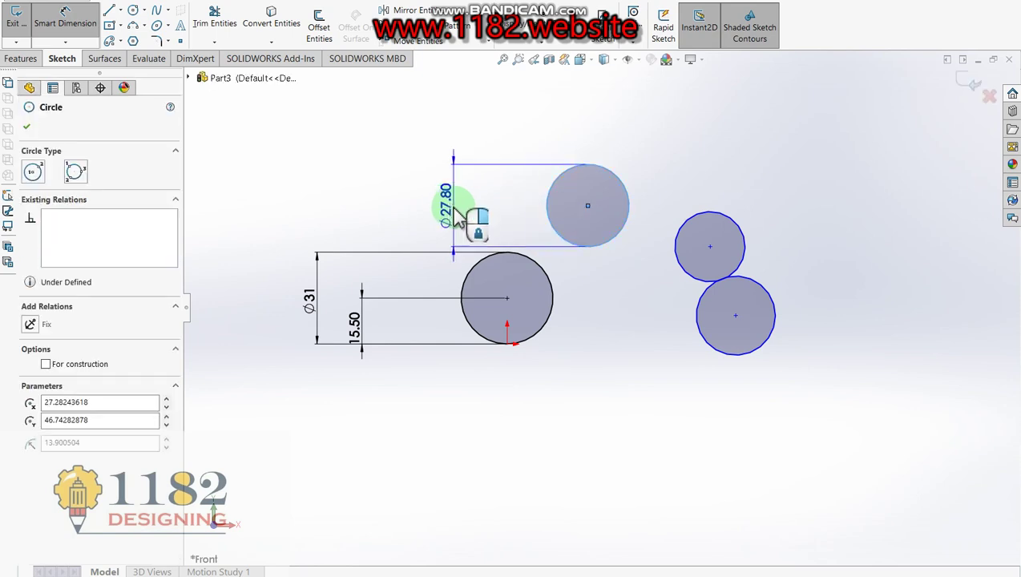
click(437, 202)
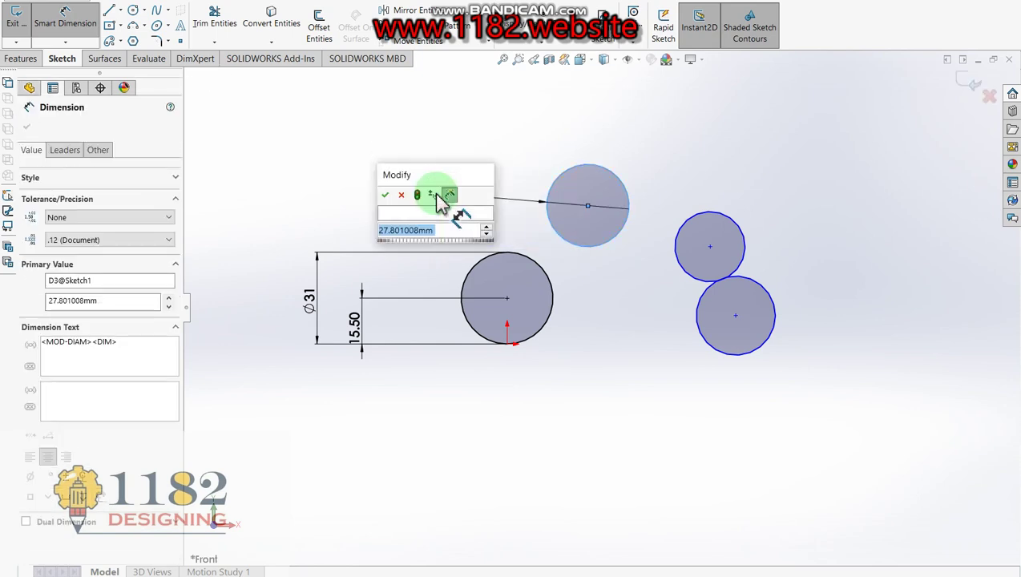
text(40)
key(Return)
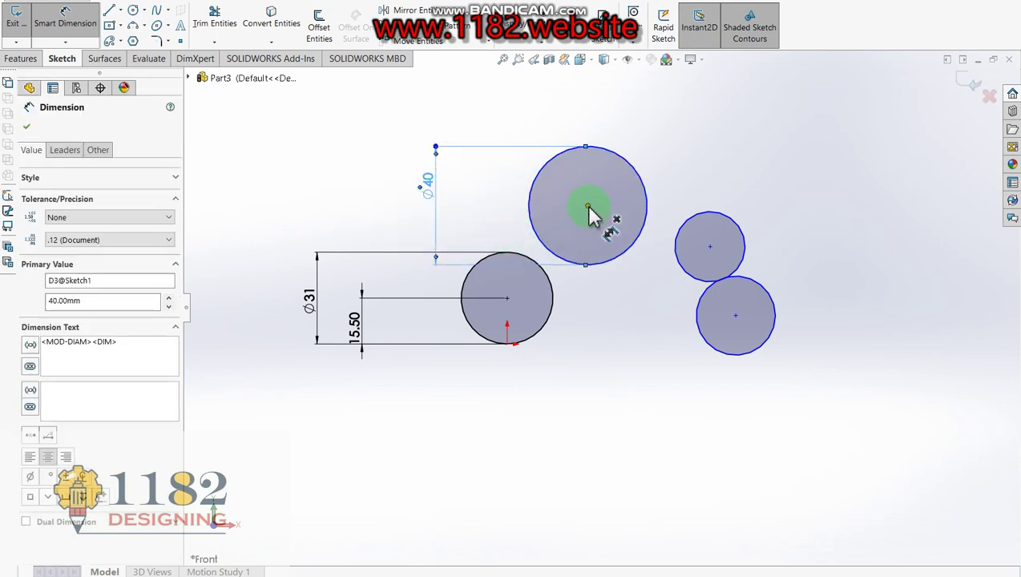
- Dimension the Ø40 circle's centre 30 mm above the origin
click(505, 351)
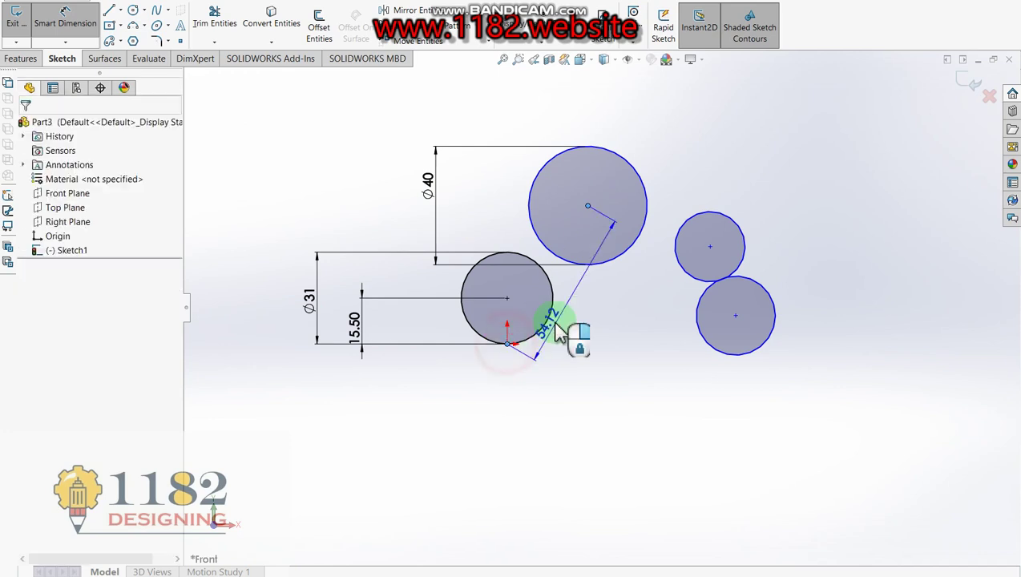
click(593, 292)
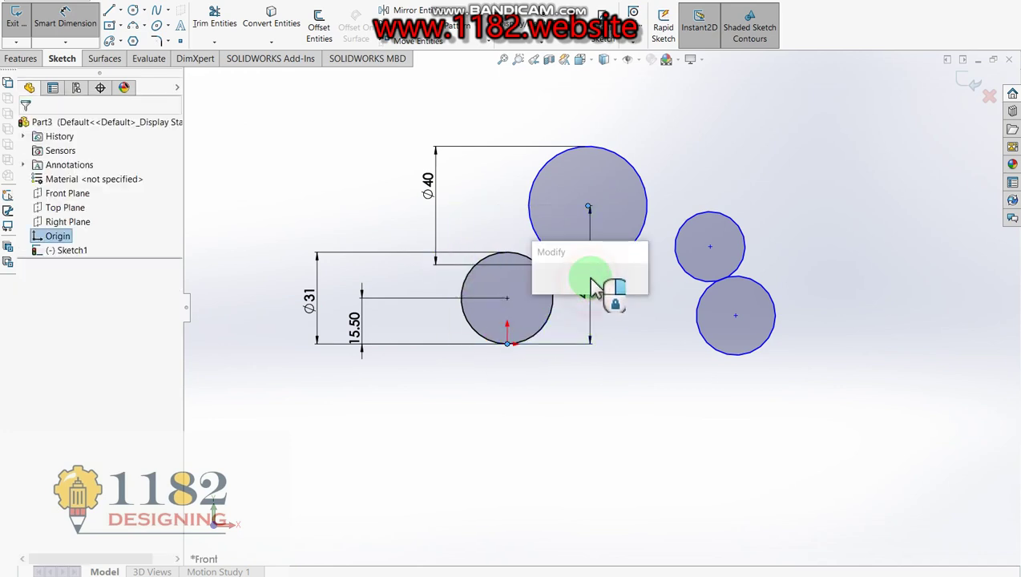
text(30)
key(Return)
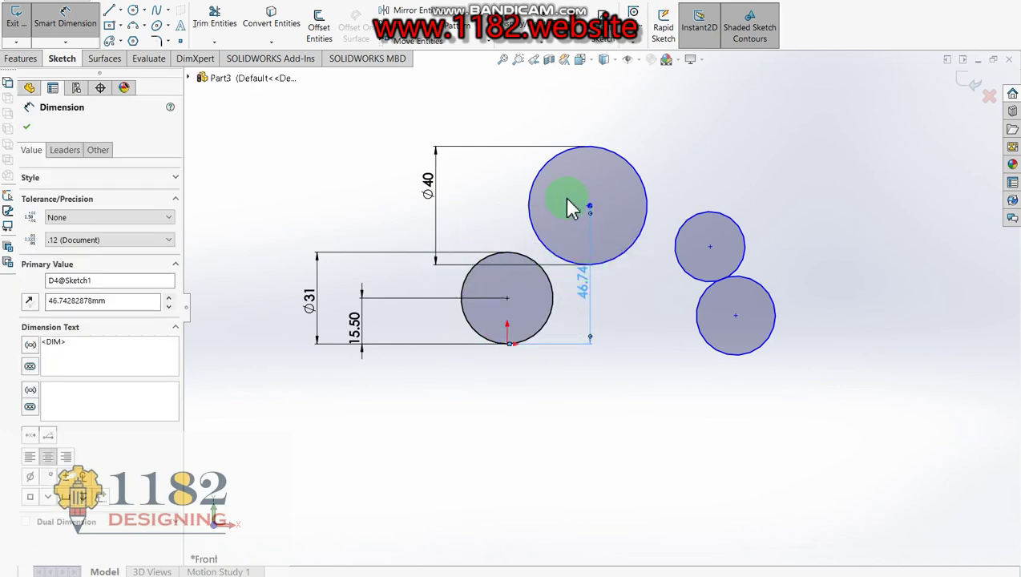
click(587, 259)
click(513, 334)
click(567, 258)
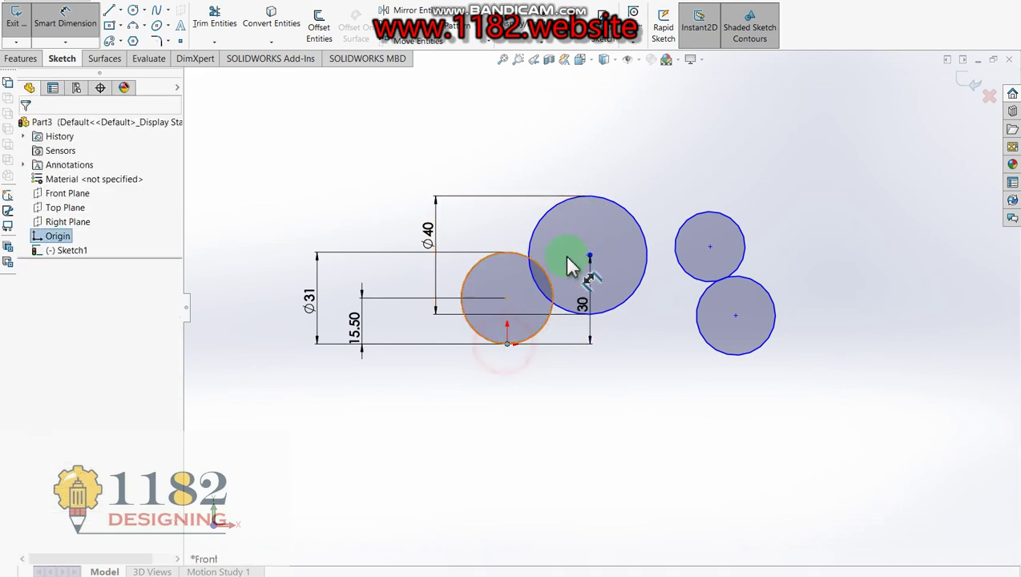
click(587, 257)
- Place a horizontal dimension from the Ø40 circle centre to the origin and check the reference
scroll(589, 258, down, 3)
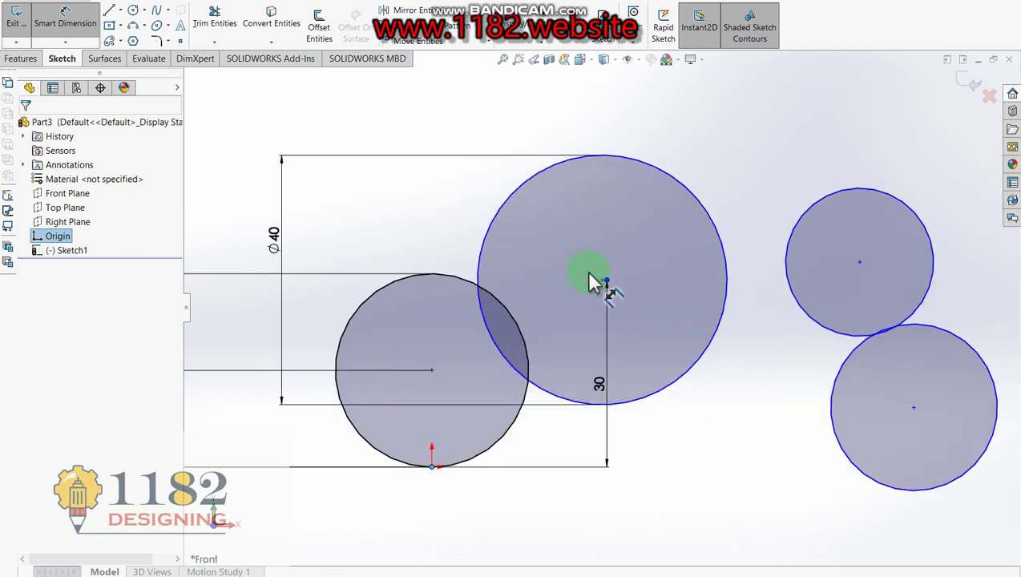
scroll(605, 285, down, 2)
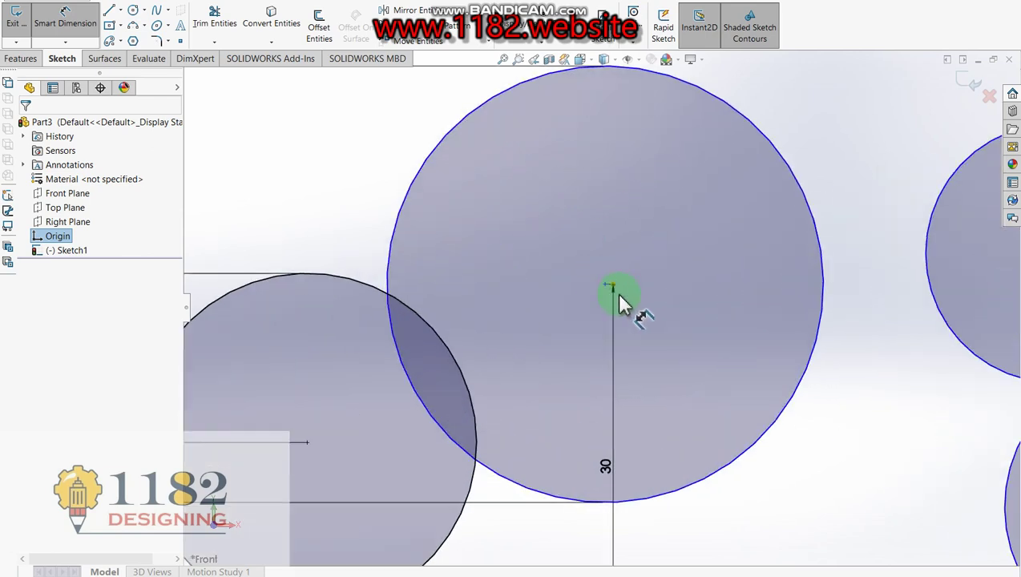
click(605, 287)
scroll(605, 289, up, 5)
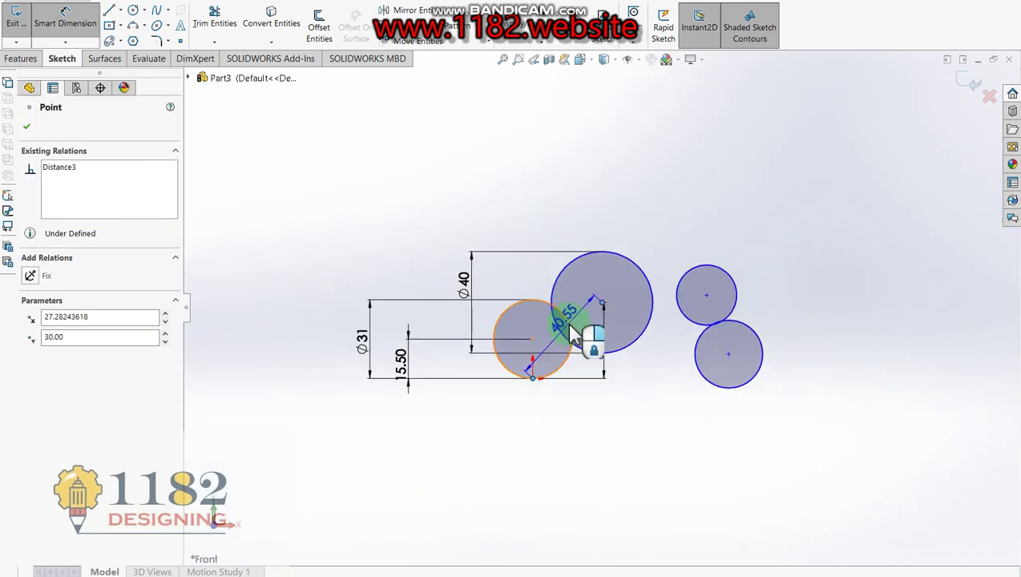
click(571, 403)
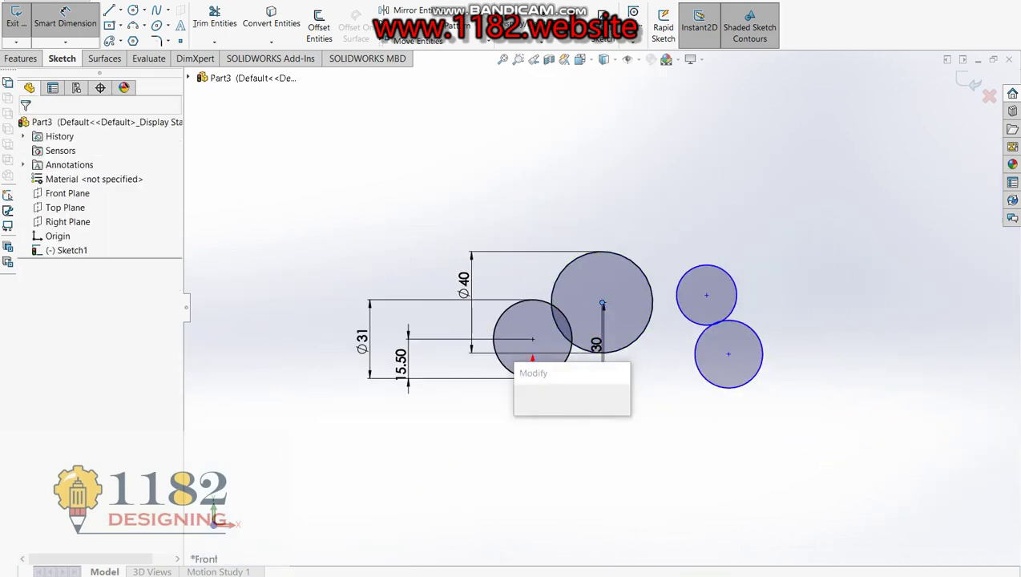
key(alt+Tab)
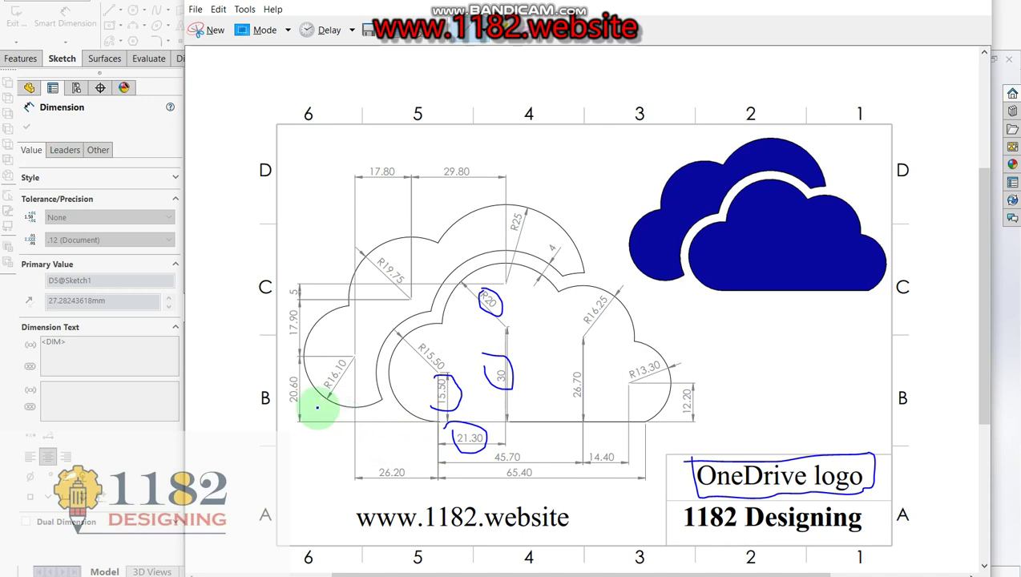
- Set the Ø40 circle centre's horizontal offset from the origin to 21.30 mm
click(128, 458)
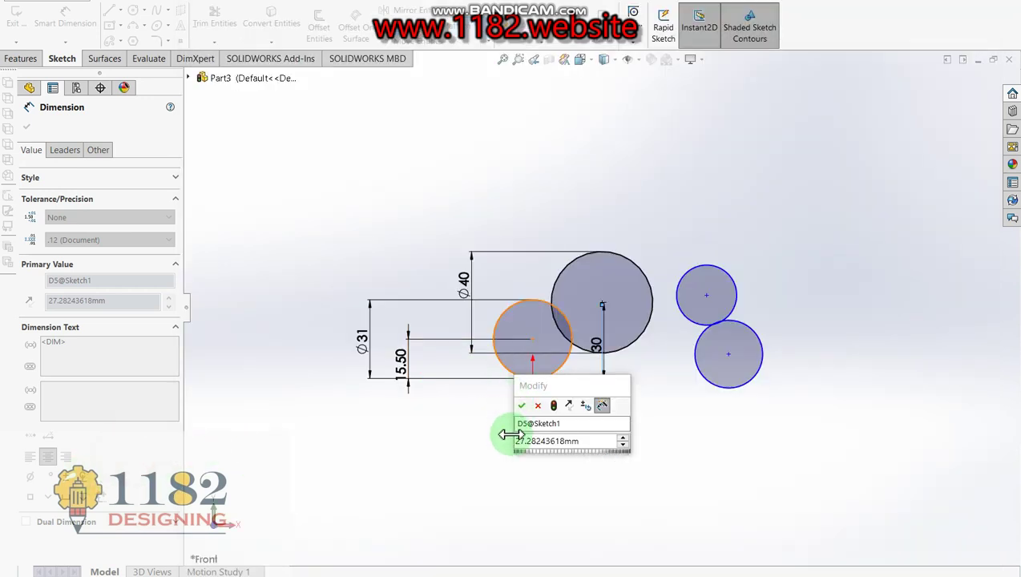
click(549, 442)
text(21.30)
key(Return)
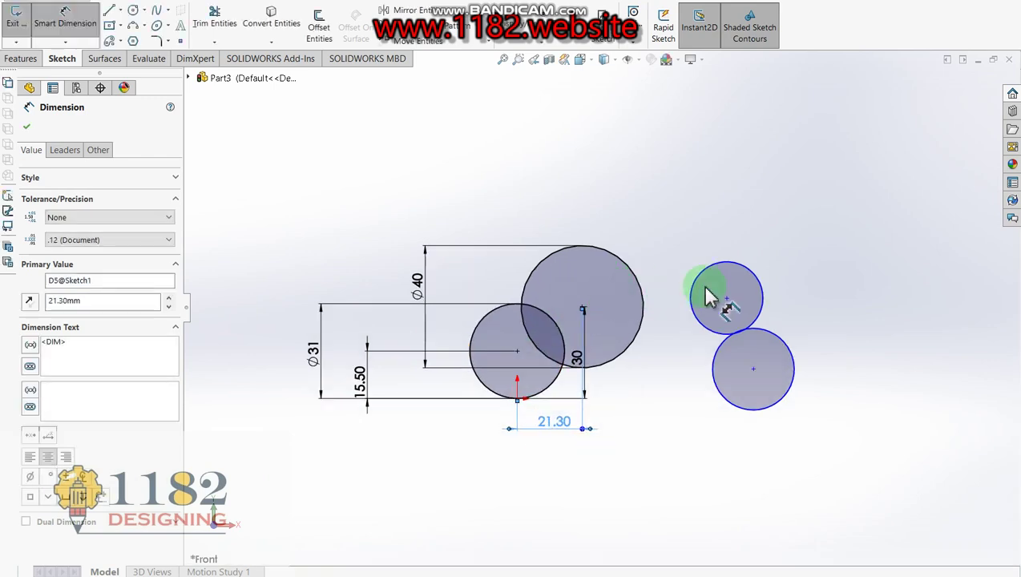
scroll(709, 298, down, 1)
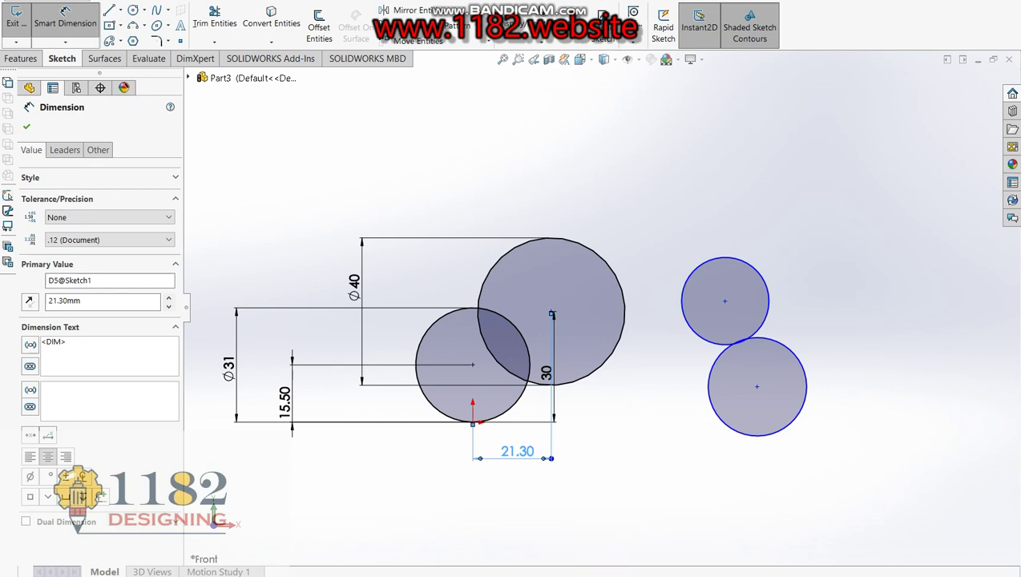
- Circle the R16.25 radius on the reference drawing and return to the sketch
key(alt+Tab)
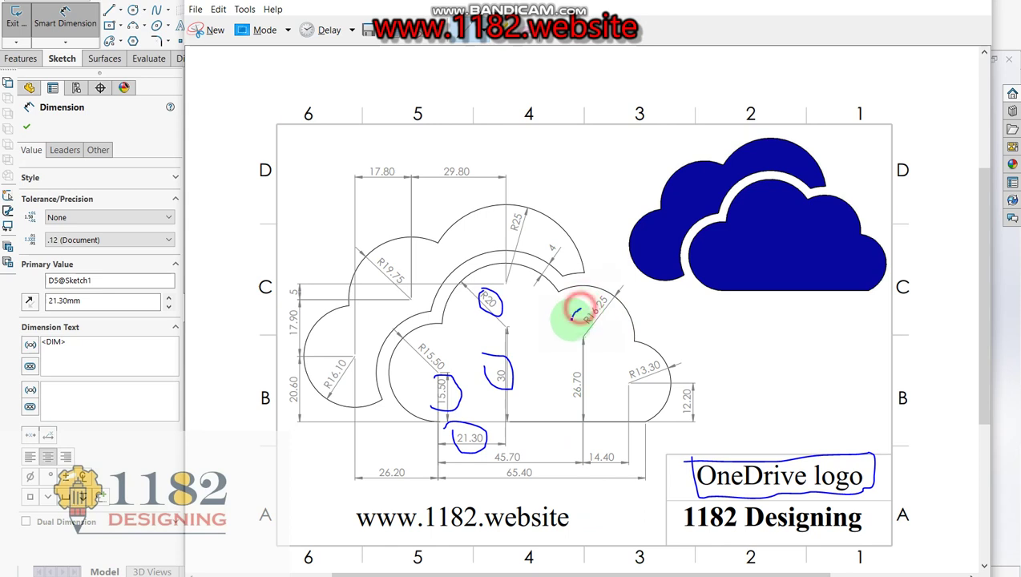
mouse_move(593, 325)
mouse_down()
mouse_move(608, 297)
mouse_move(581, 296)
mouse_up()
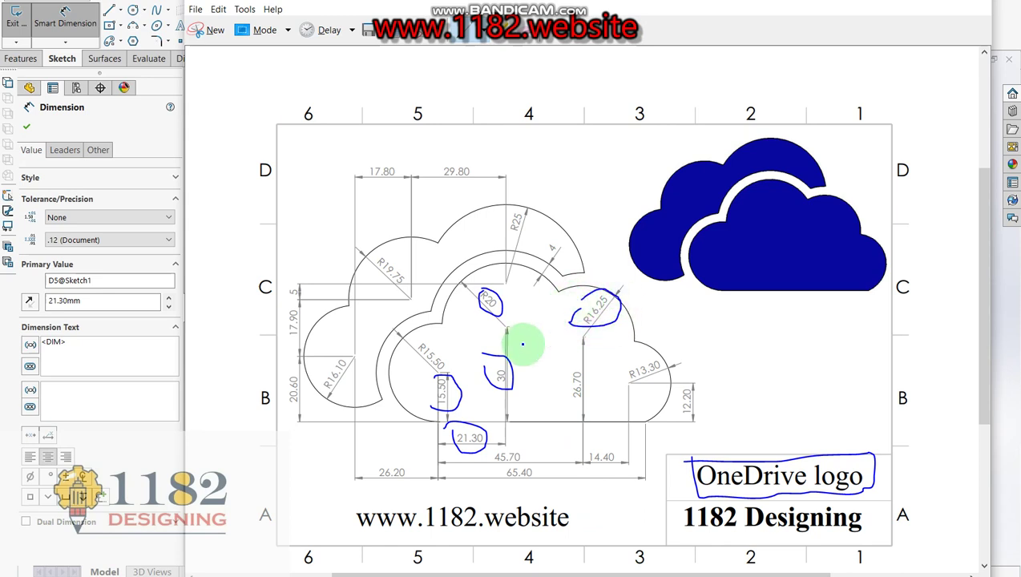
click(127, 489)
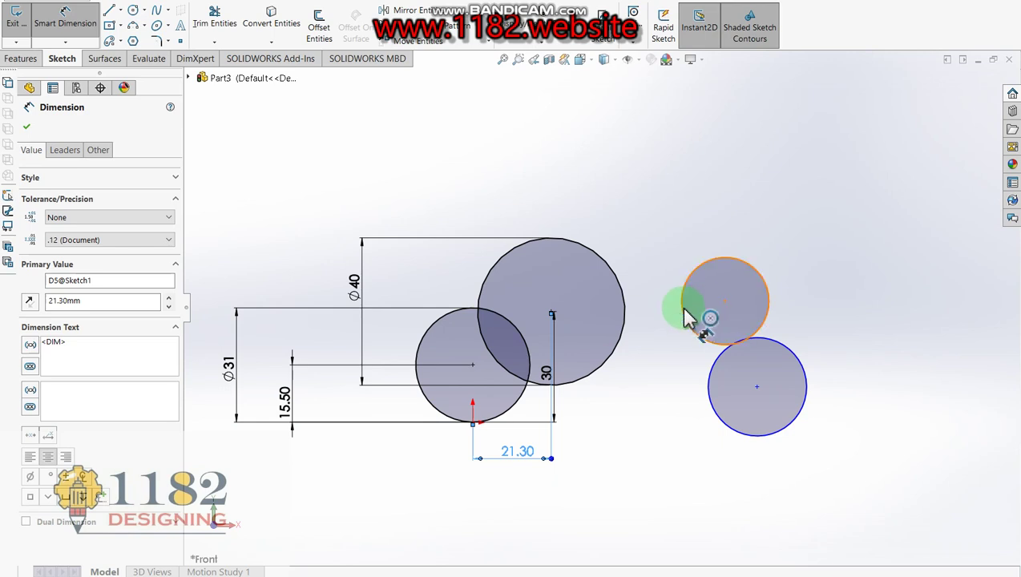
- Dimension the upper-right circle's diameter as 16.25*2, giving Ø32.50
click(686, 317)
click(645, 228)
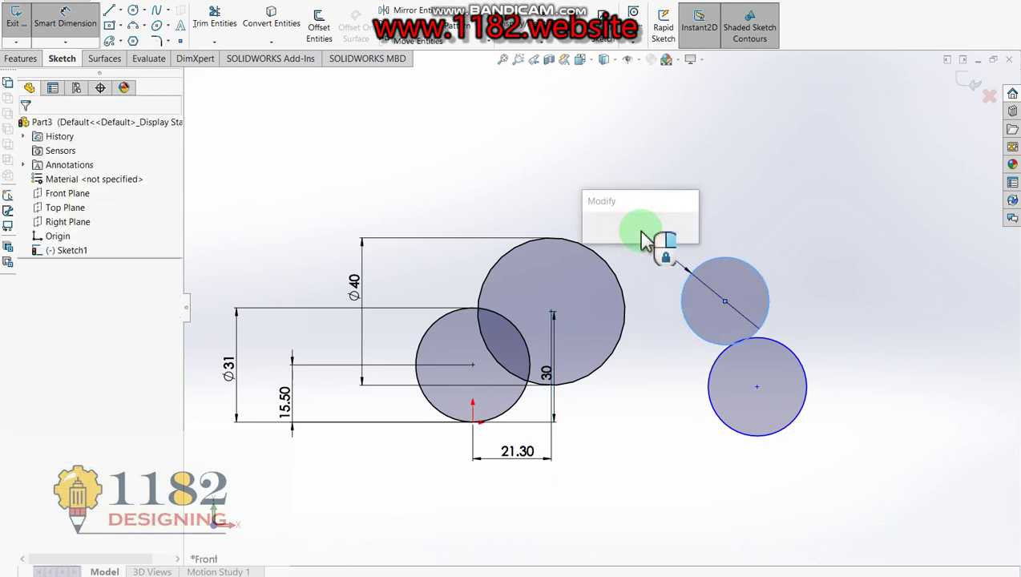
text(16.25*2)
key(Return)
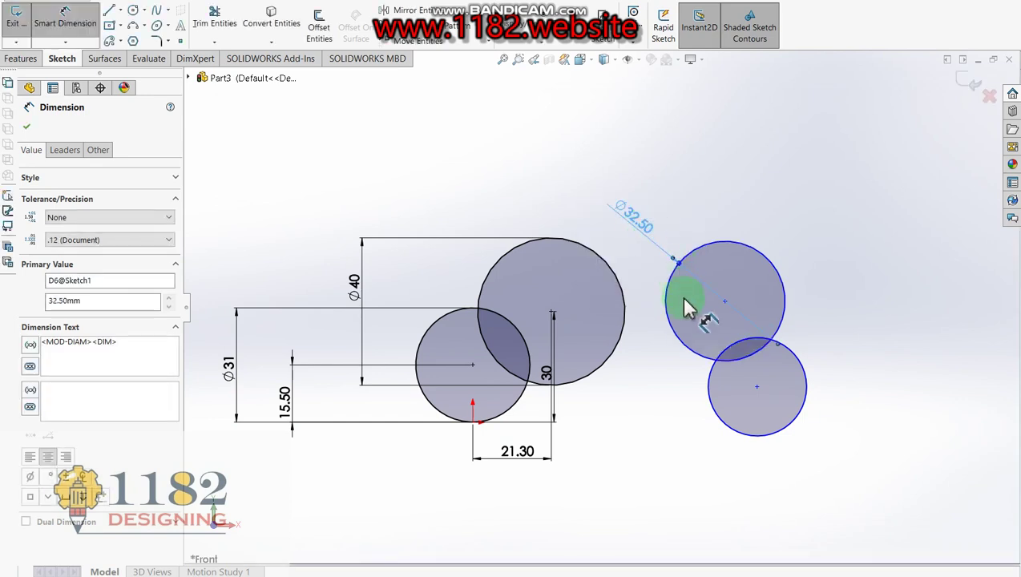
- Set the Ø32.50 circle centre 26.70 mm above the origin
click(705, 359)
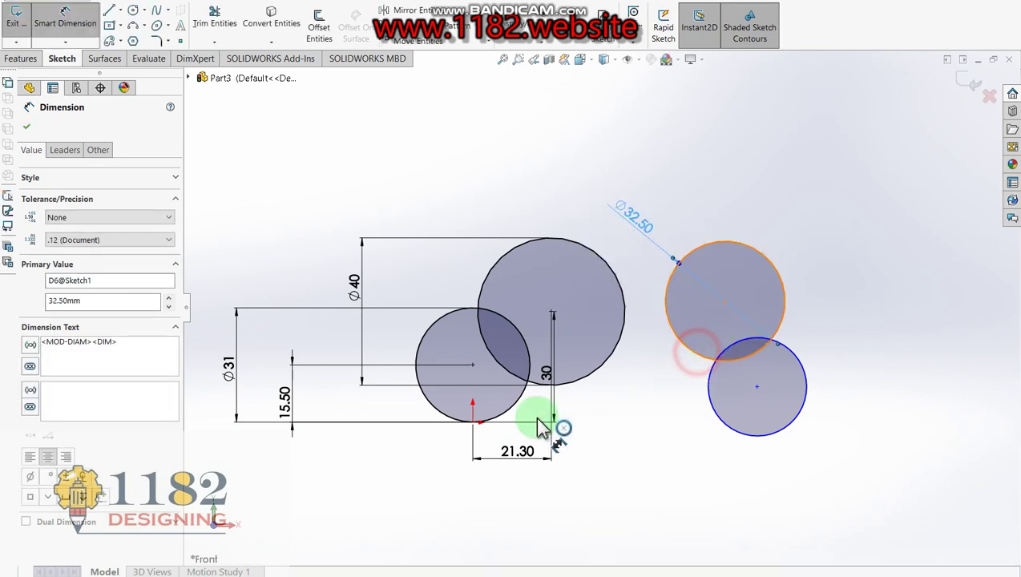
click(472, 422)
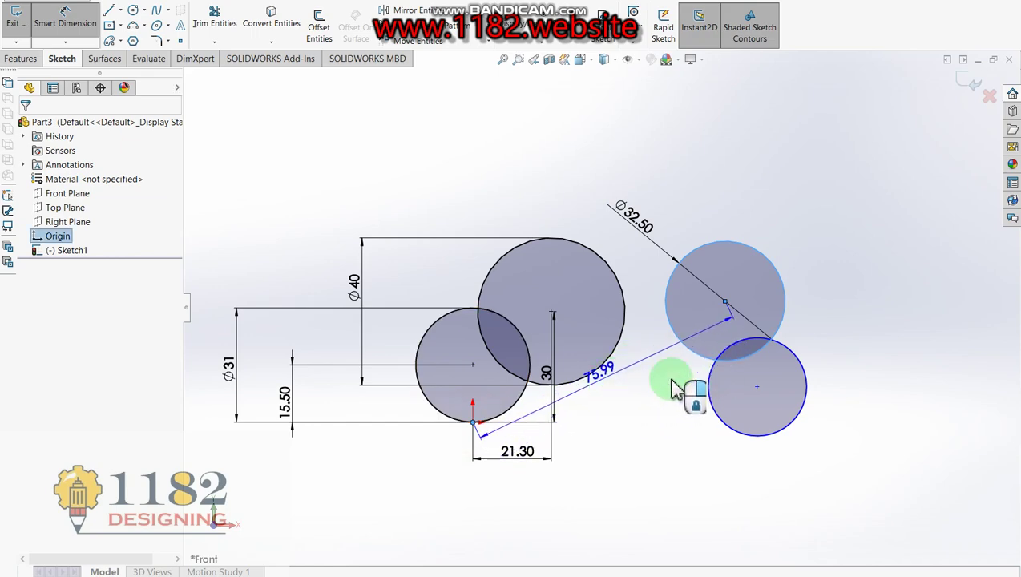
click(879, 367)
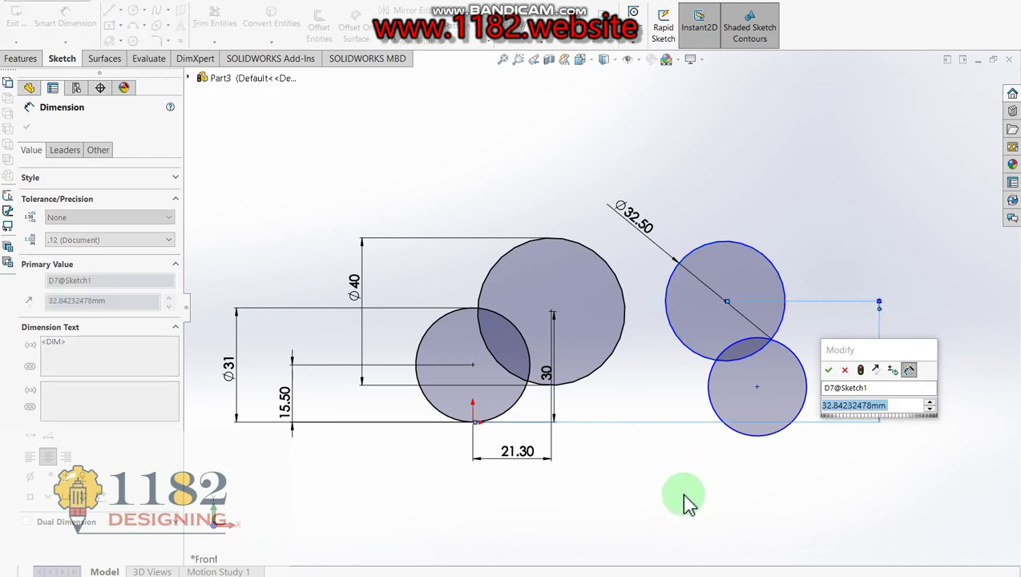
click(886, 405)
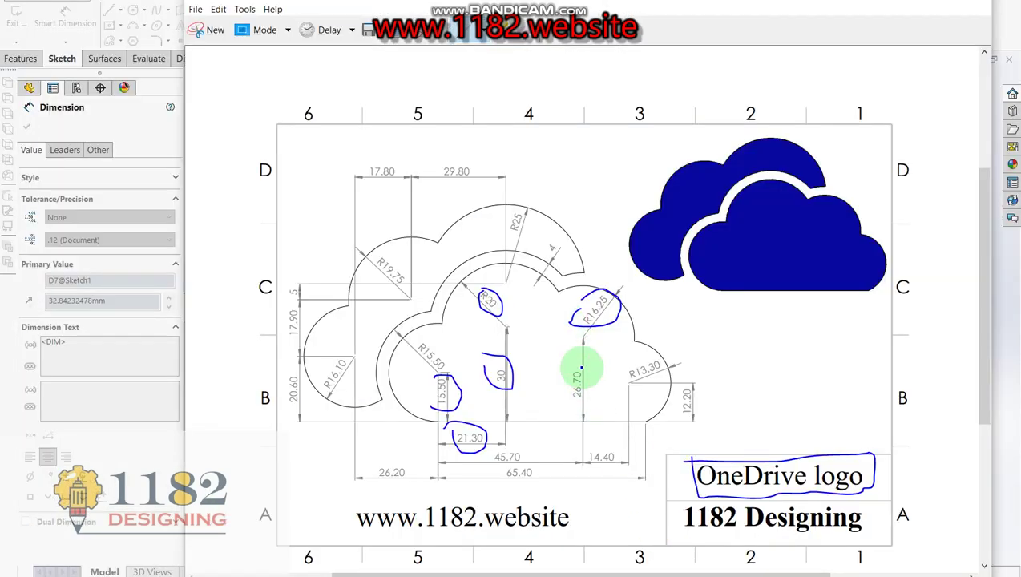
drag(570, 370, 565, 359)
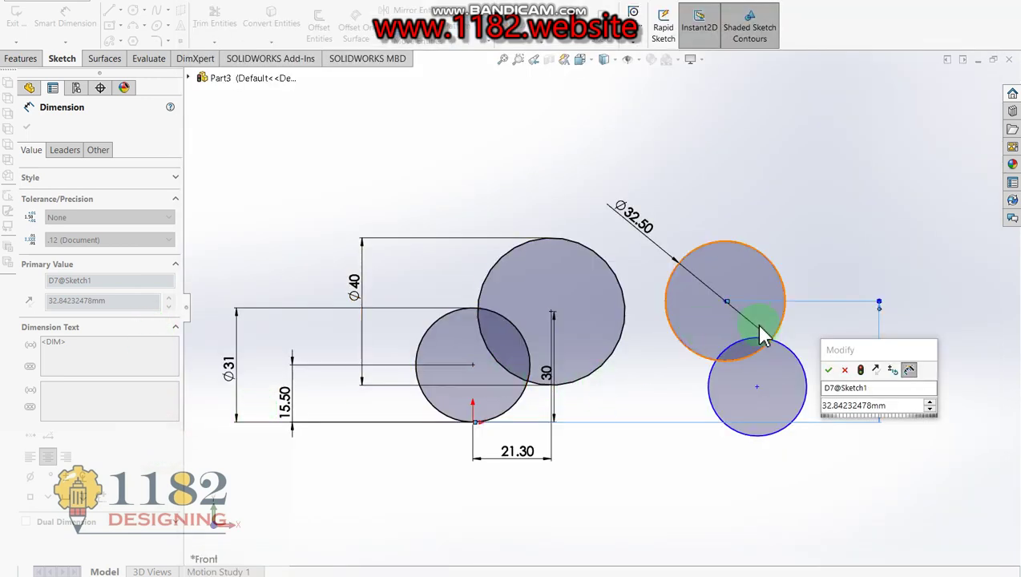
double_click(897, 408)
text(26.)
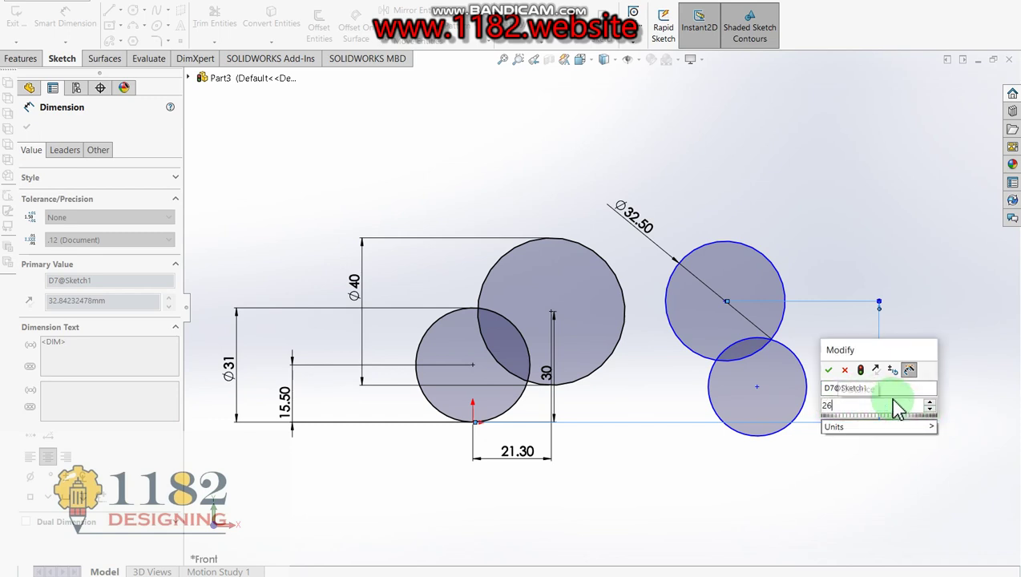
text(70)
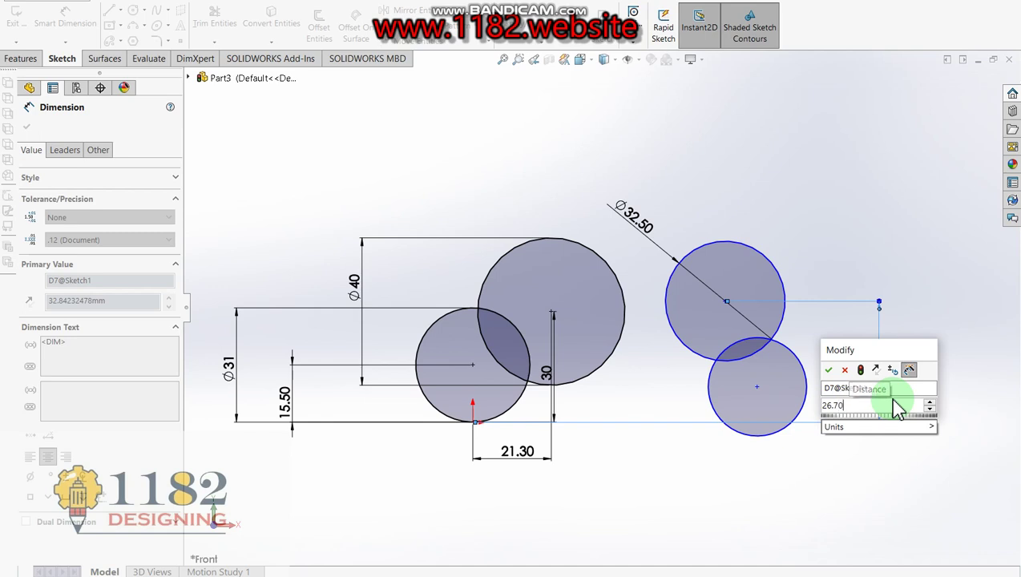
key(Return)
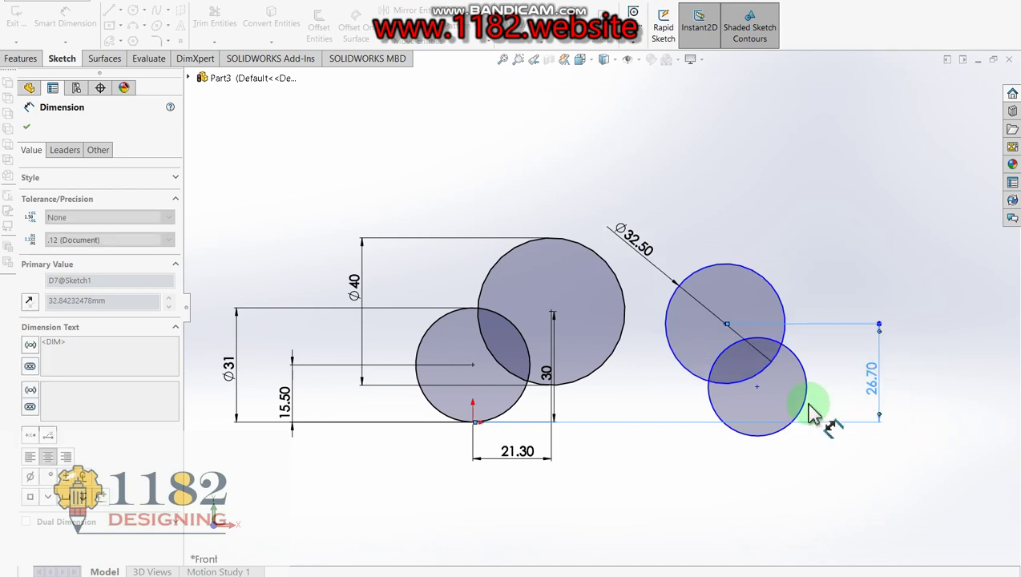
- Set the Ø32.50 circle centre 45.70 mm right of the origin, then mark R13.30 on the reference
click(691, 358)
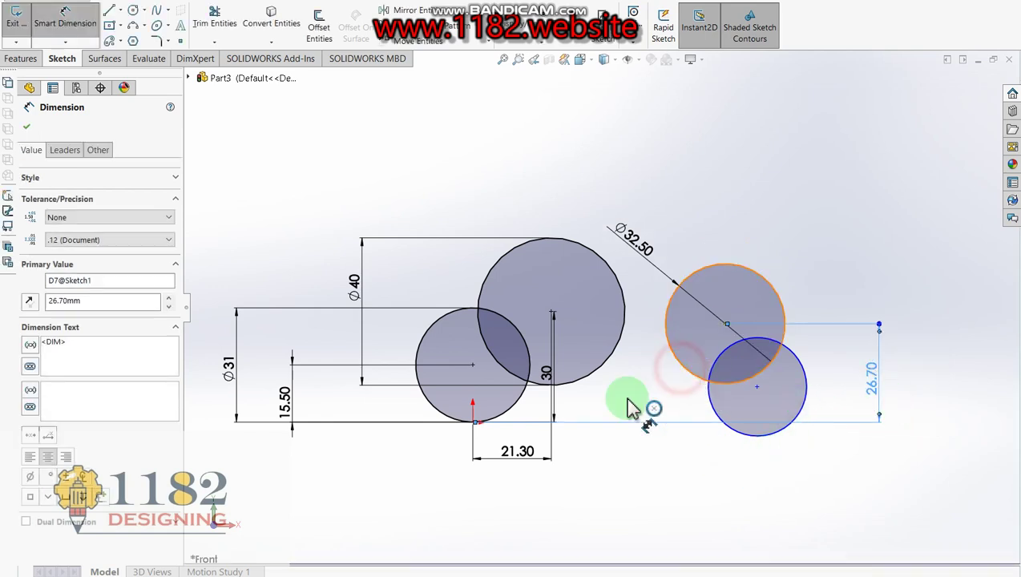
click(473, 423)
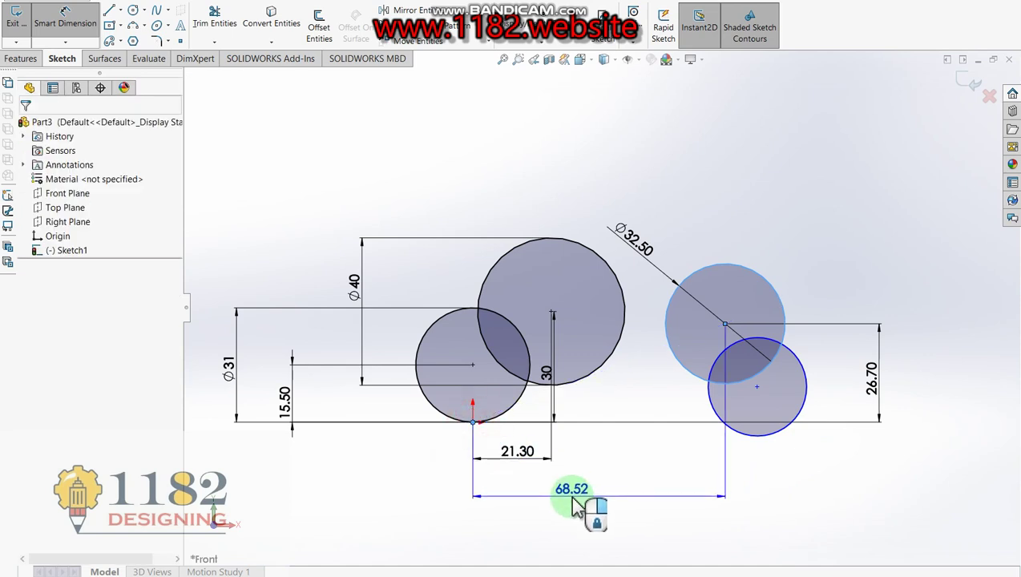
click(573, 504)
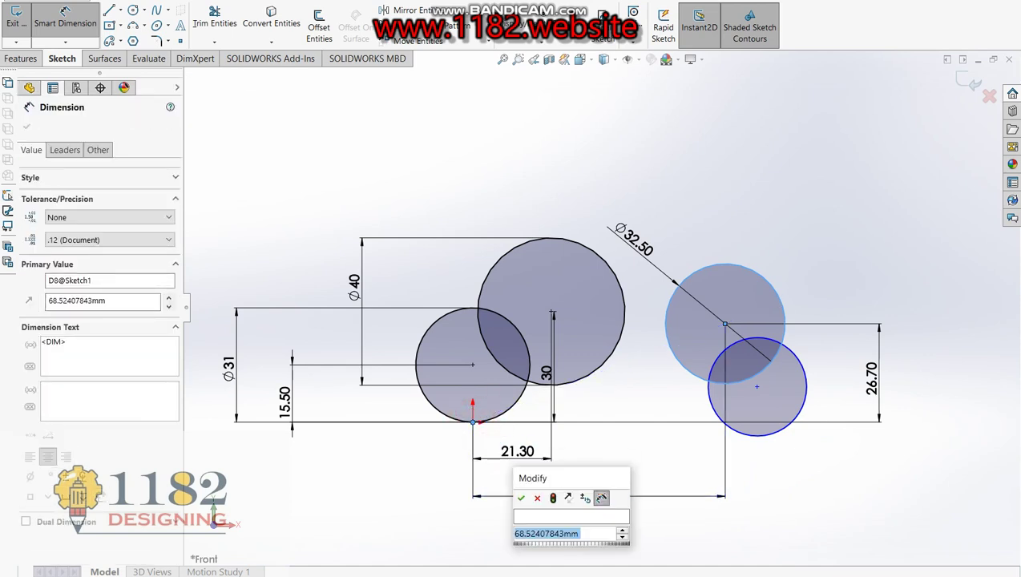
key(alt+Tab)
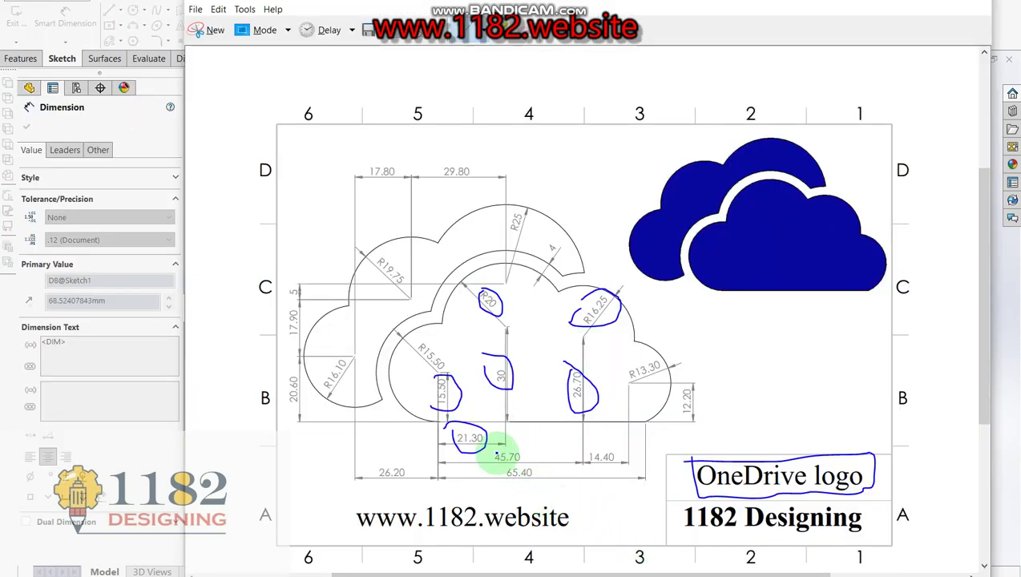
drag(491, 454, 502, 449)
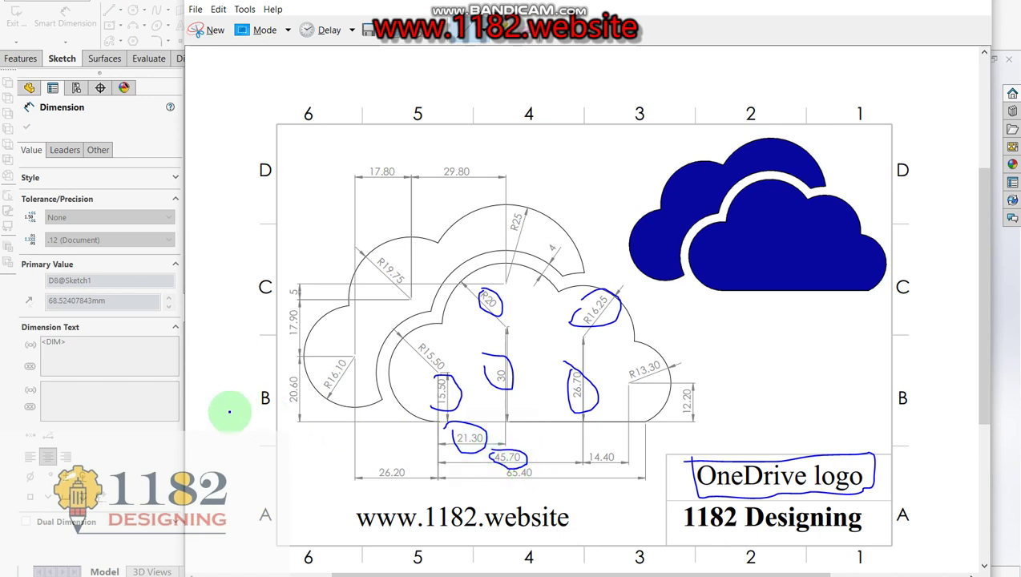
click(178, 450)
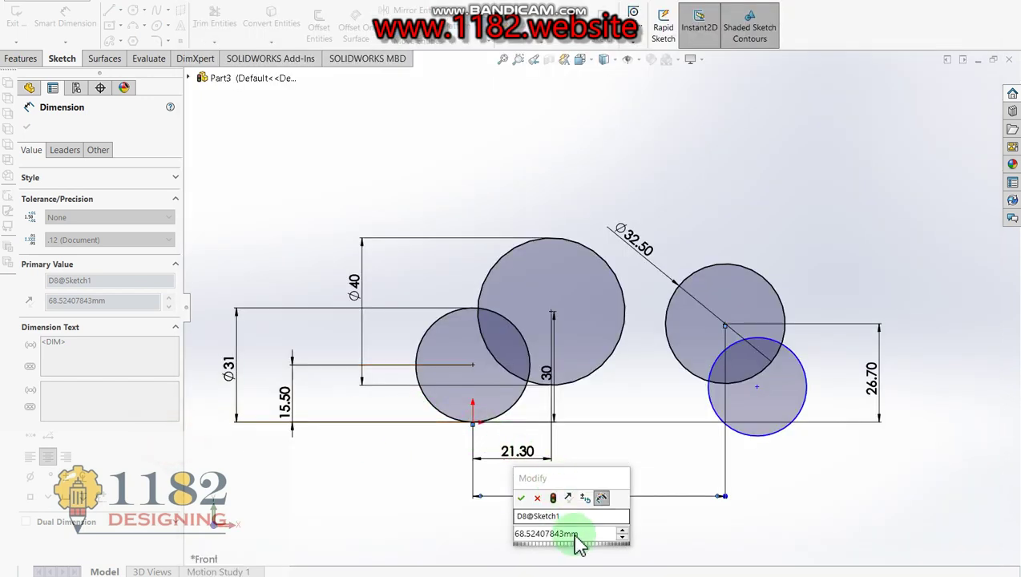
text(45.7)
key(Return)
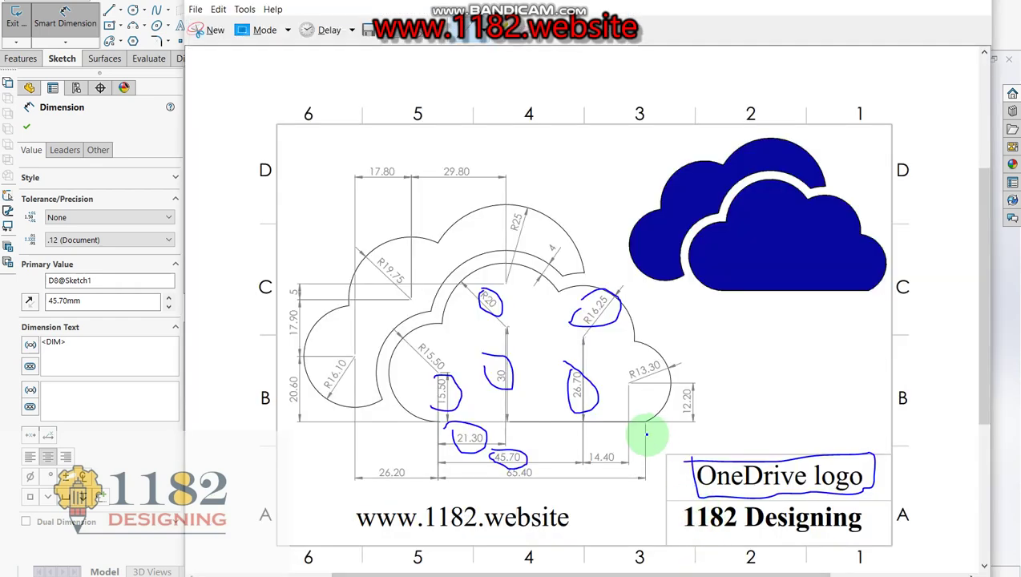
mouse_move(624, 361)
mouse_down()
mouse_move(621, 372)
mouse_move(678, 370)
mouse_up()
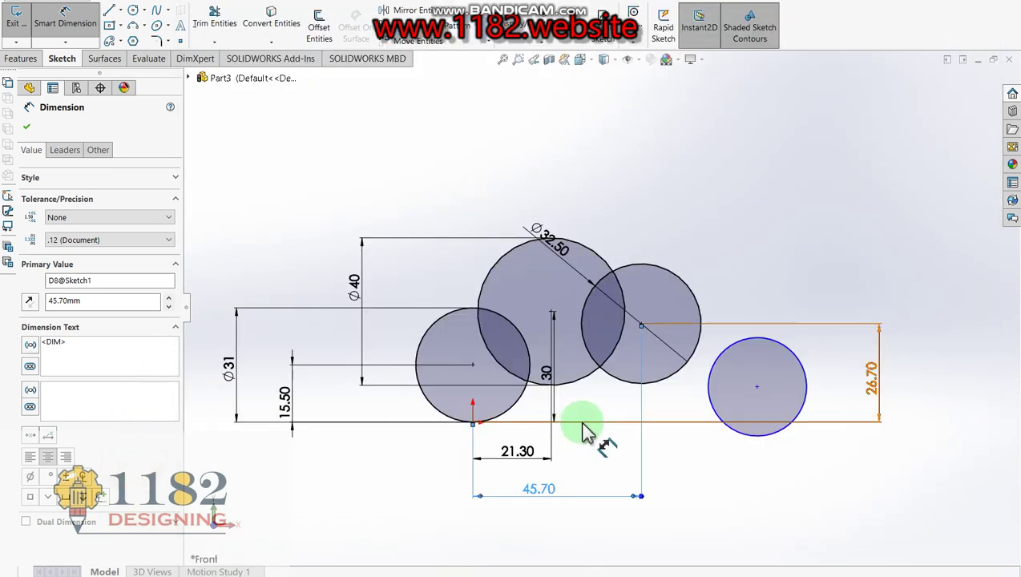
- Start a diameter dimension on the rightmost circle, checking the reference for its value
click(799, 357)
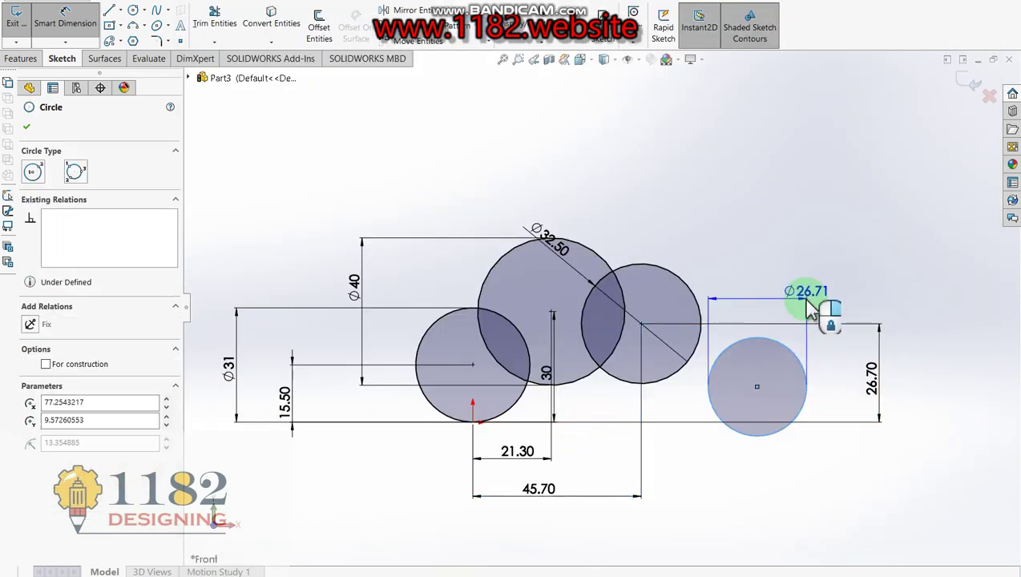
click(811, 308)
text(13.26)
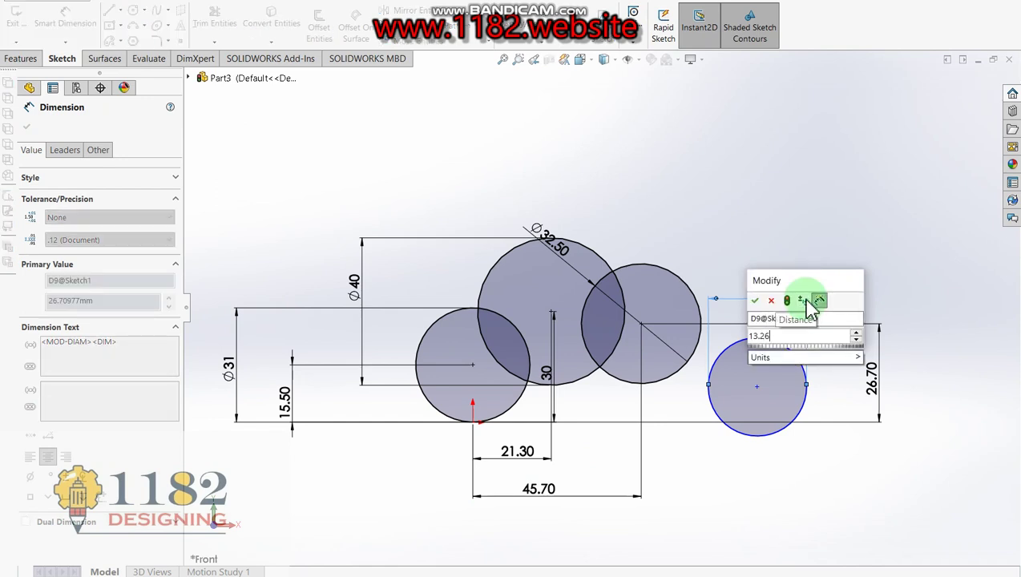
click(680, 571)
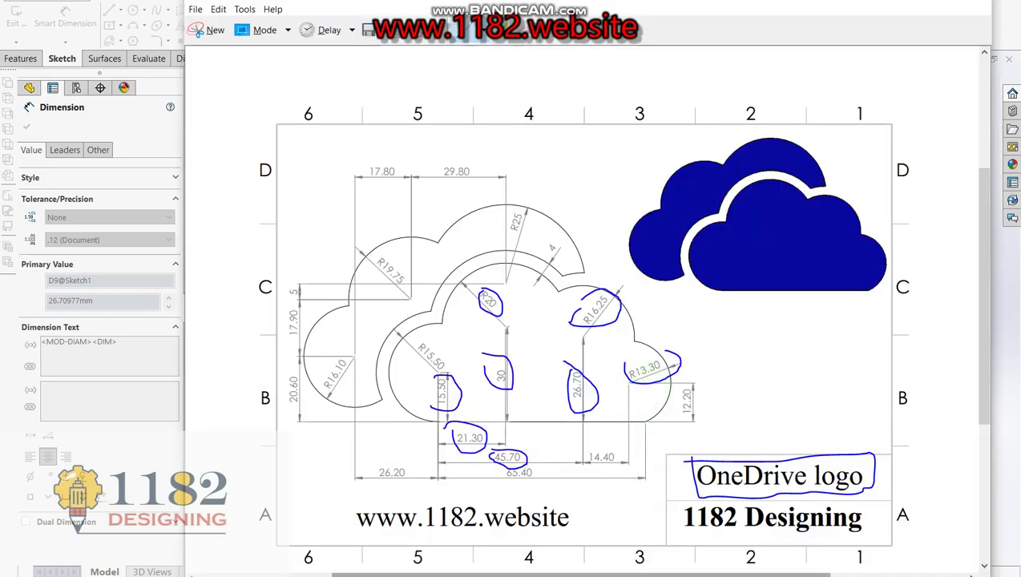
key(alt+Tab)
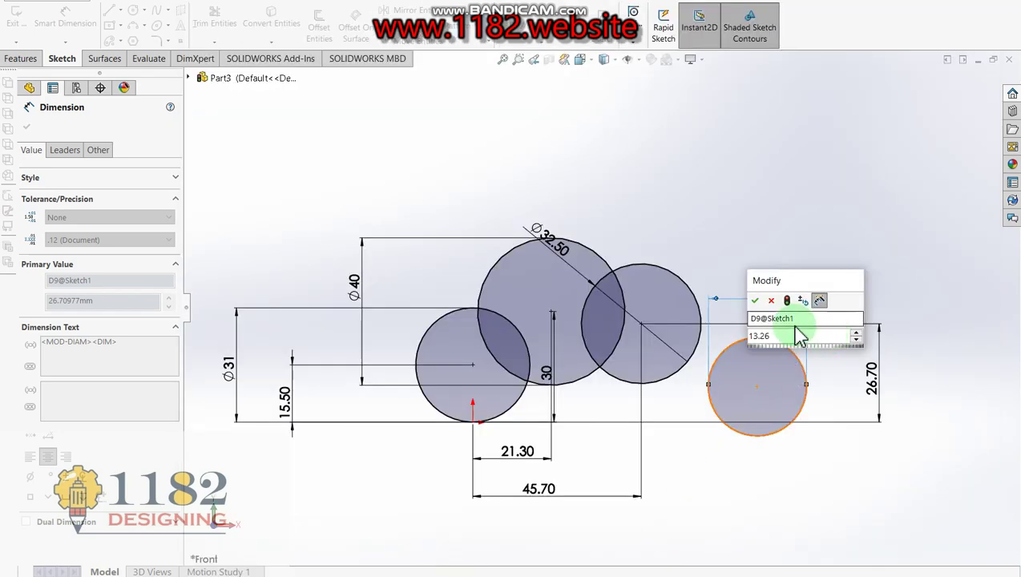
- Set the rightmost circle's diameter to 13.3*2, giving Ø26.60
double_click(799, 336)
text(13.3)
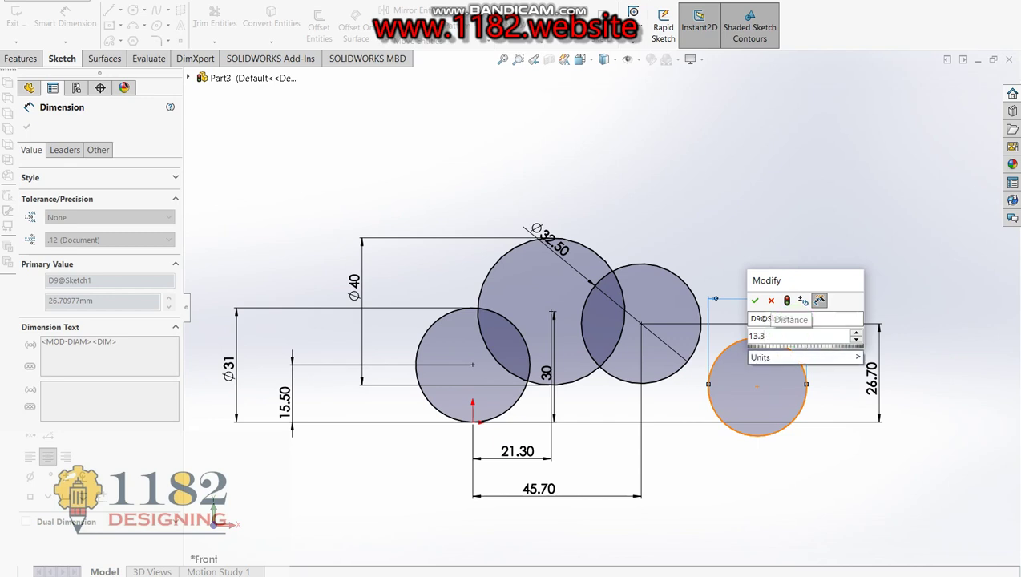
key(Return)
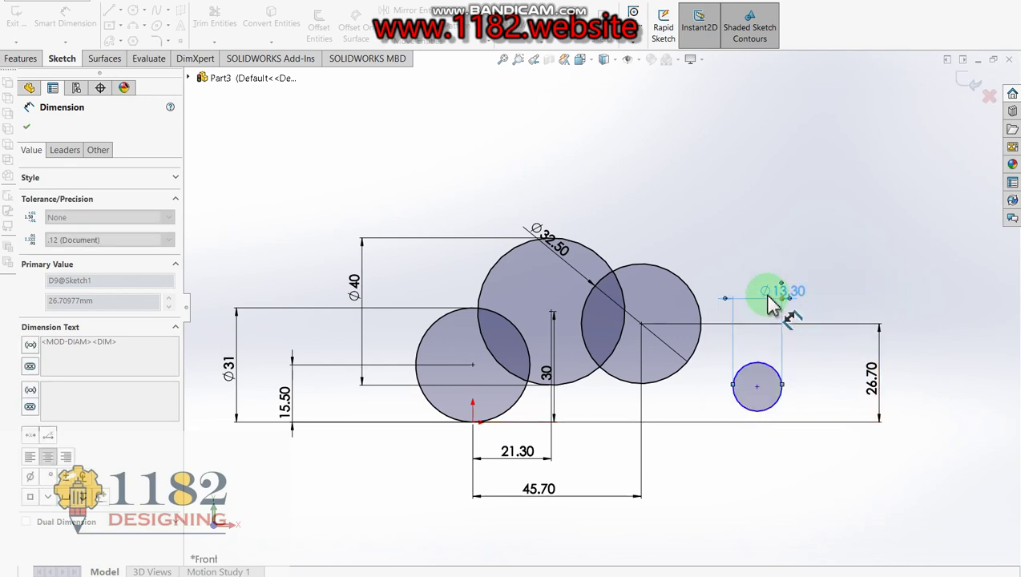
click(788, 292)
double_click(787, 292)
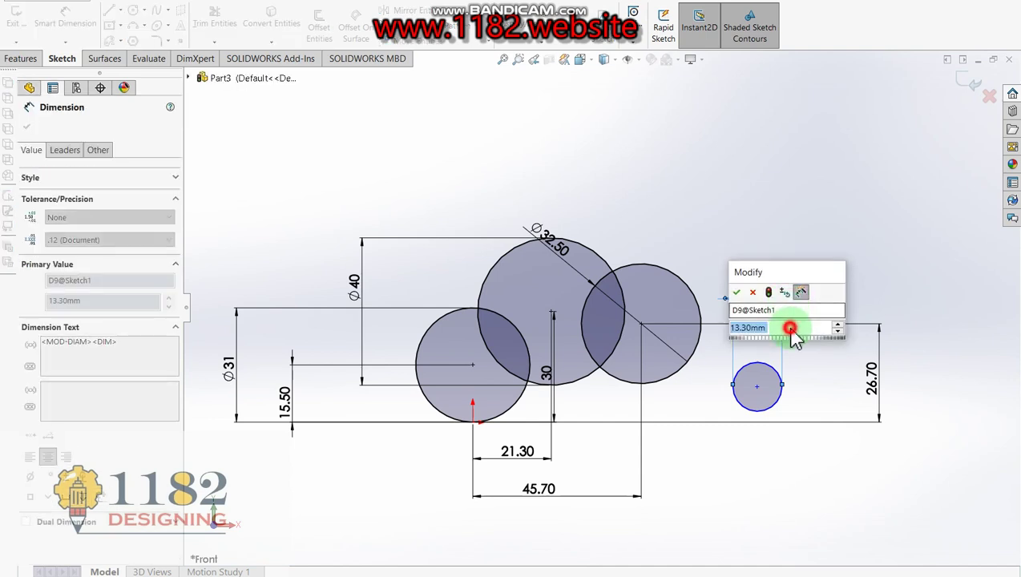
text(*2)
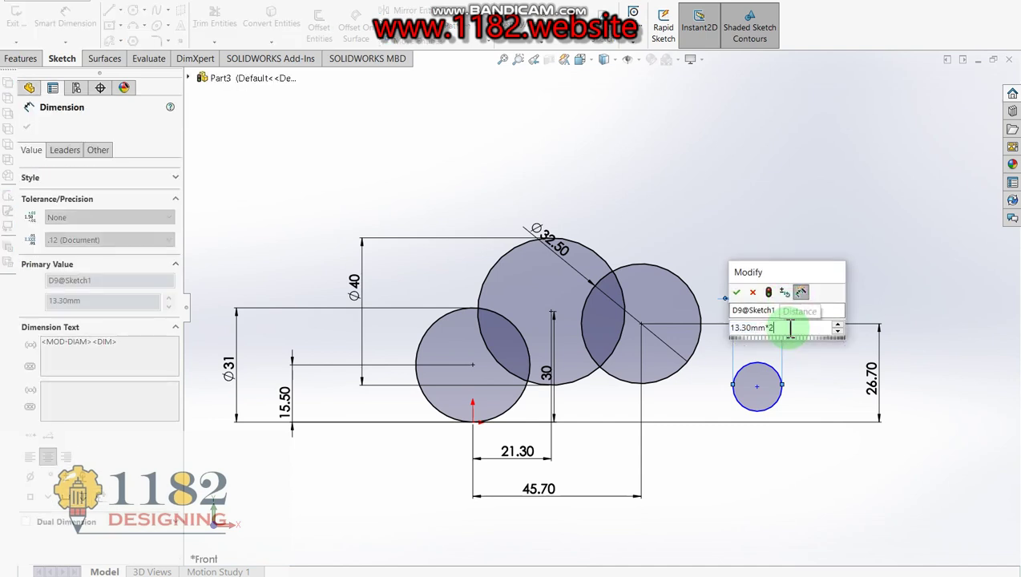
key(Return)
click(751, 392)
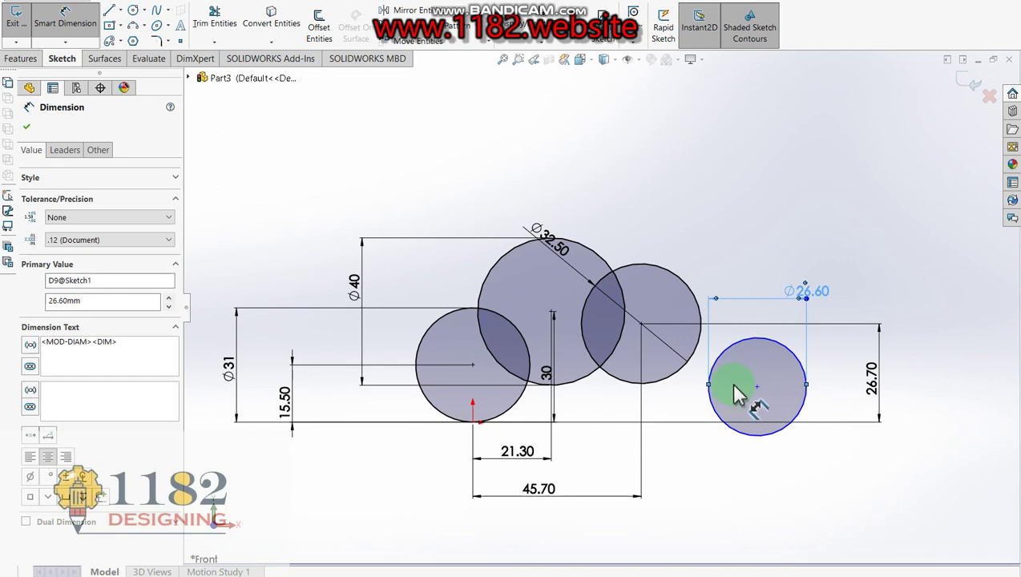
- Add a horizontal dimension between the Ø26.60 and Ø32.50 circle centres
click(754, 387)
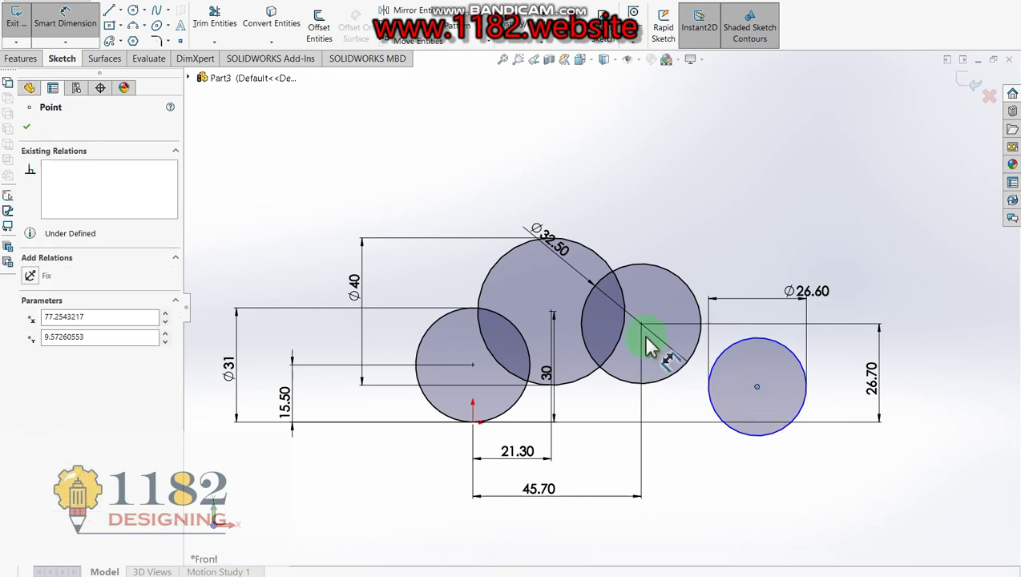
click(641, 325)
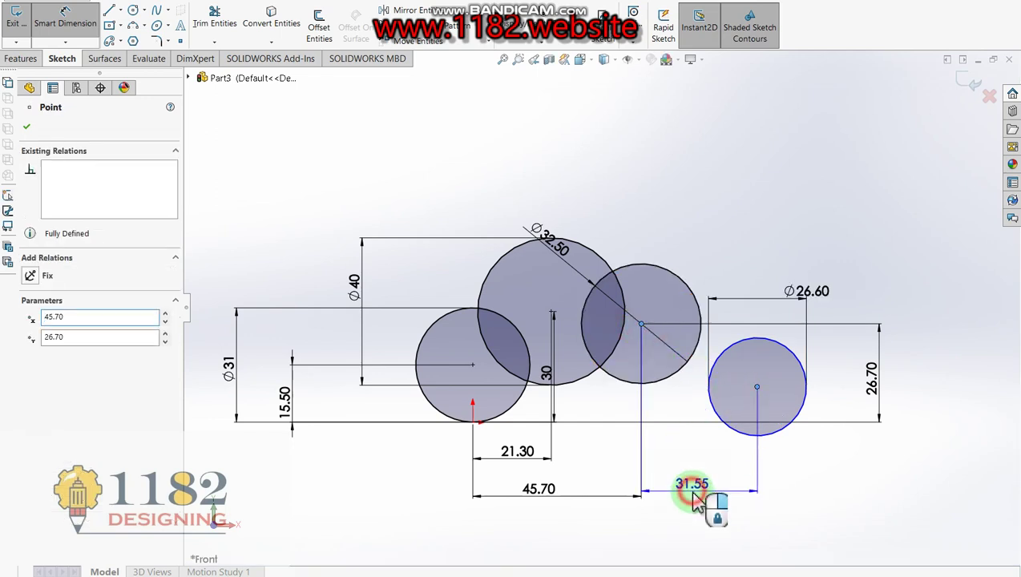
click(692, 489)
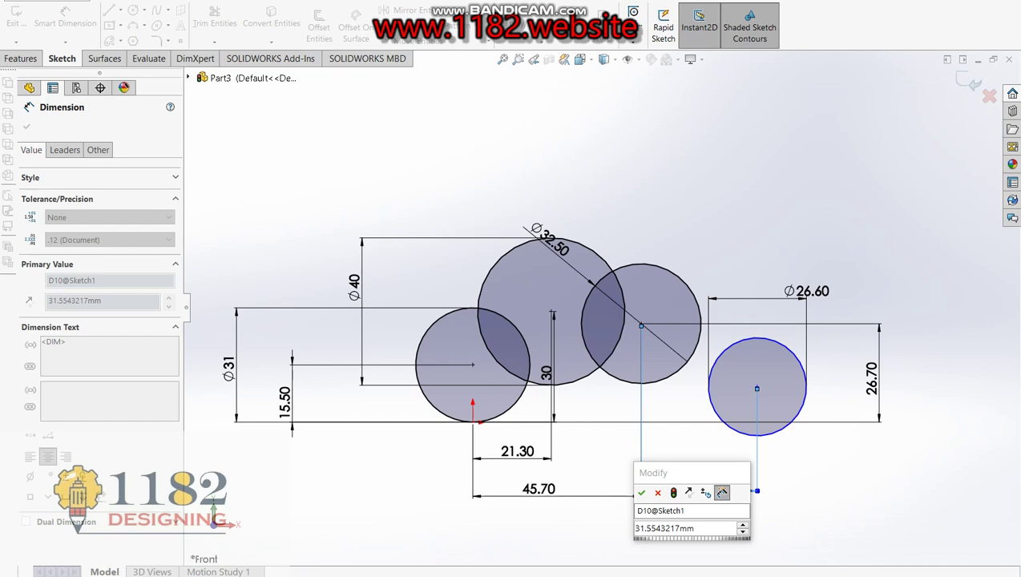
key(alt+Tab)
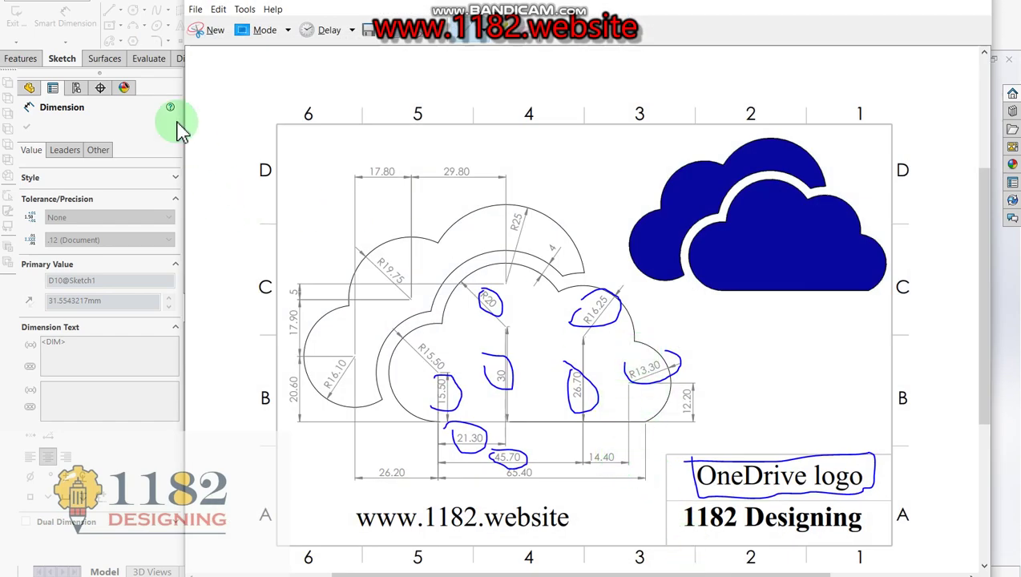
- Set the distance between the Ø26.60 and Ø32.50 circle centres to 14.40 mm
click(154, 146)
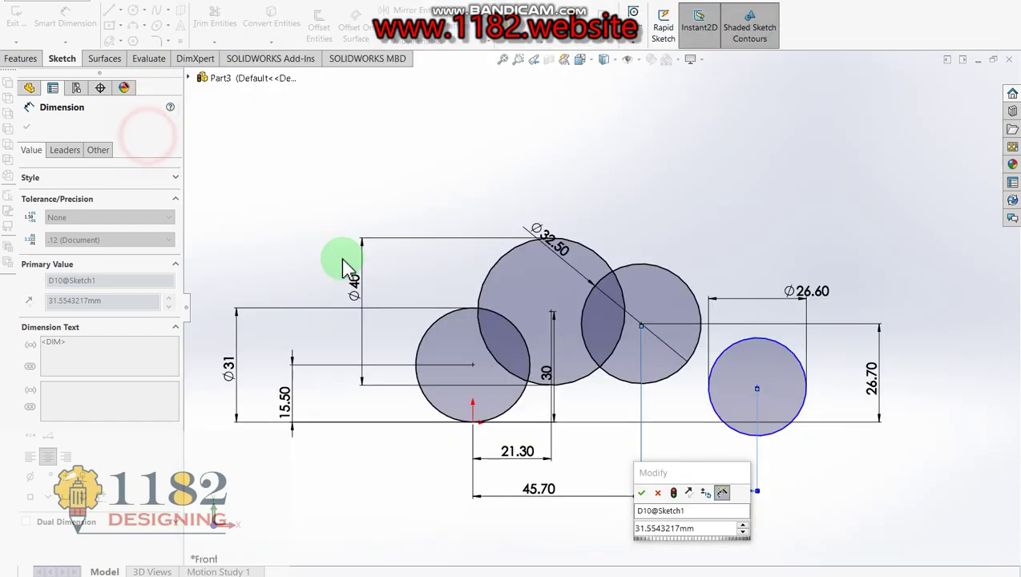
double_click(694, 530)
text(14.)
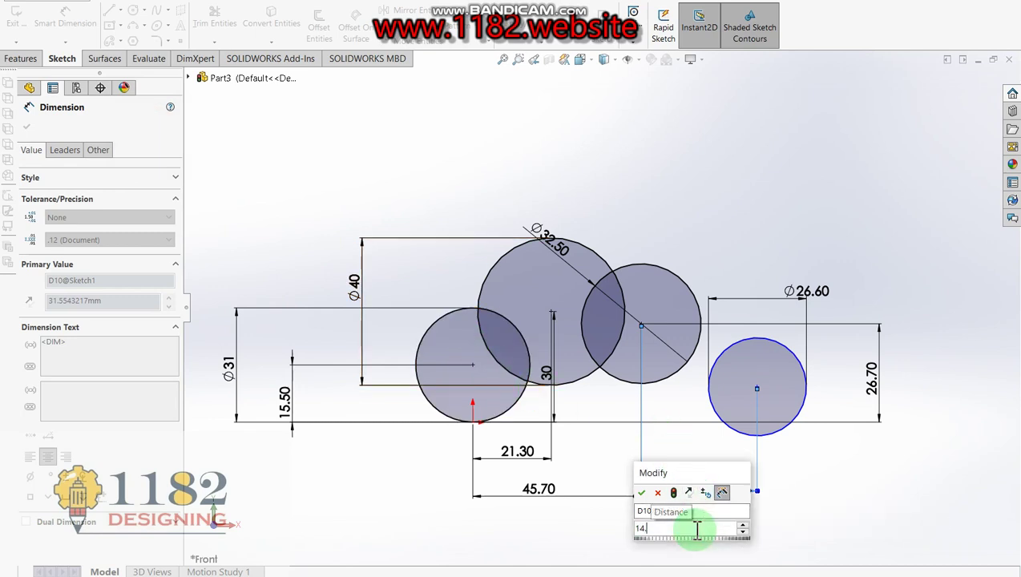
text(40)
key(Return)
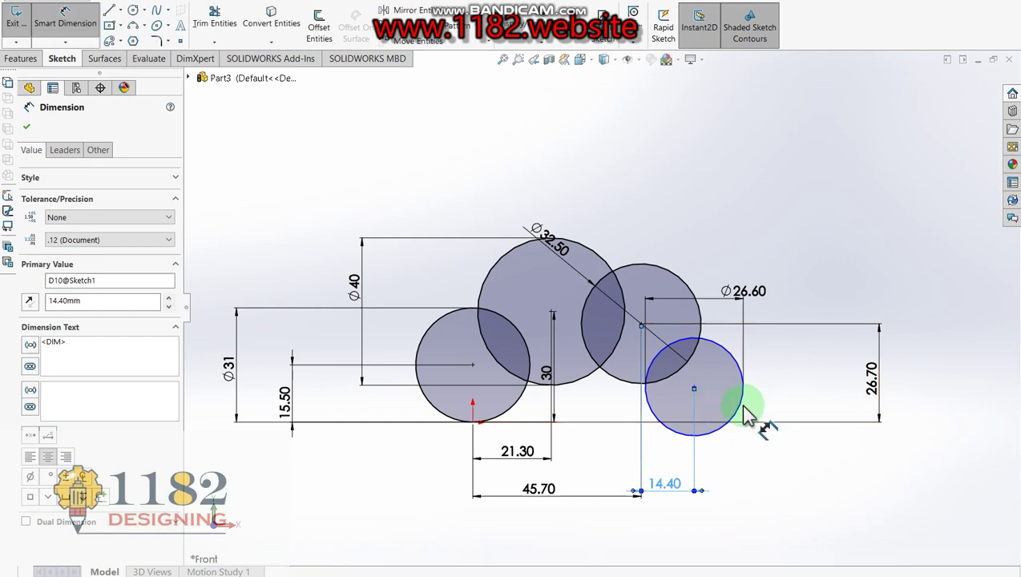
- Dimension the Ø26.60 circle centre 12.20 mm above the origin
click(742, 410)
click(472, 419)
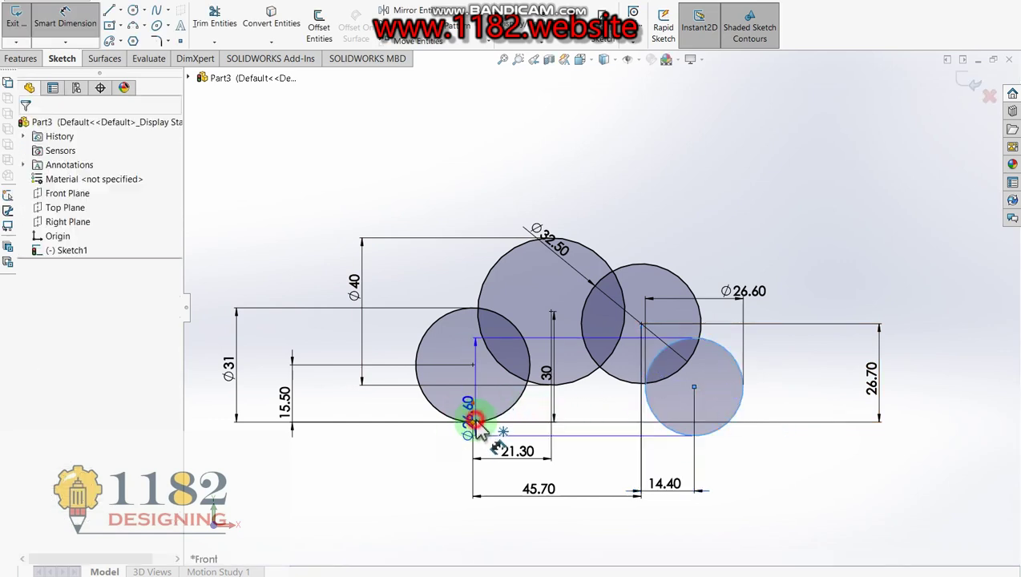
click(788, 418)
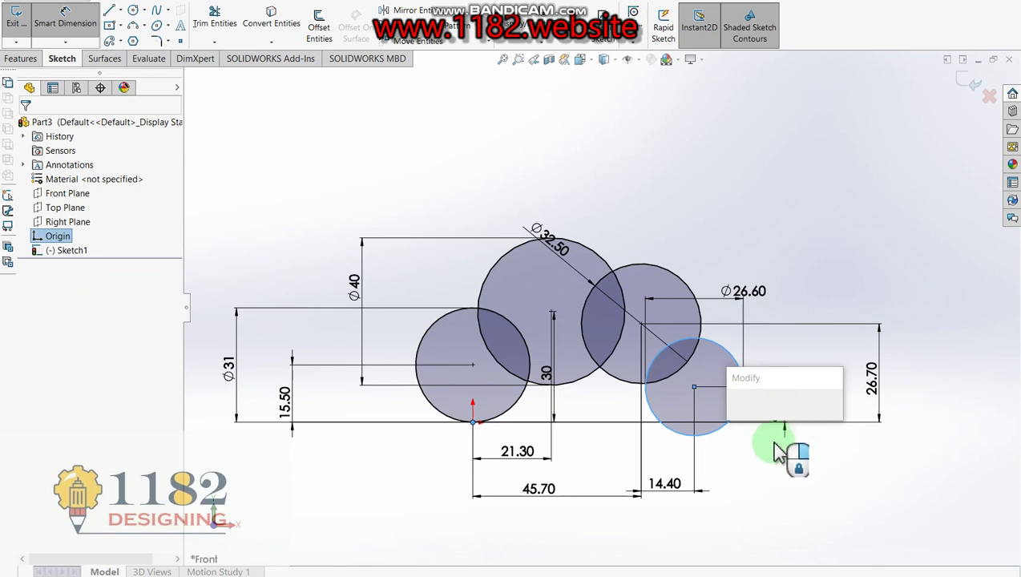
text(12)
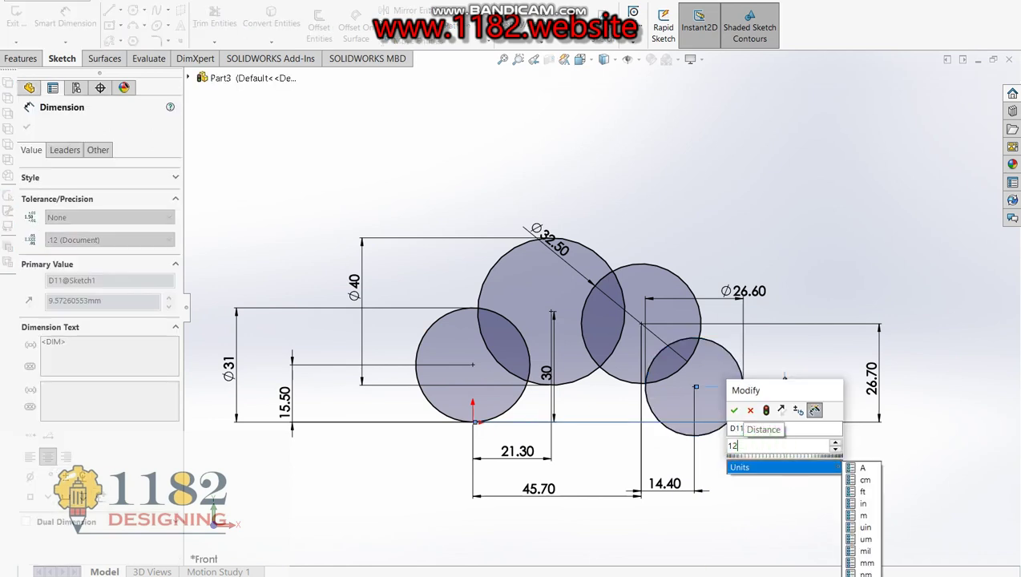
key(alt+Tab)
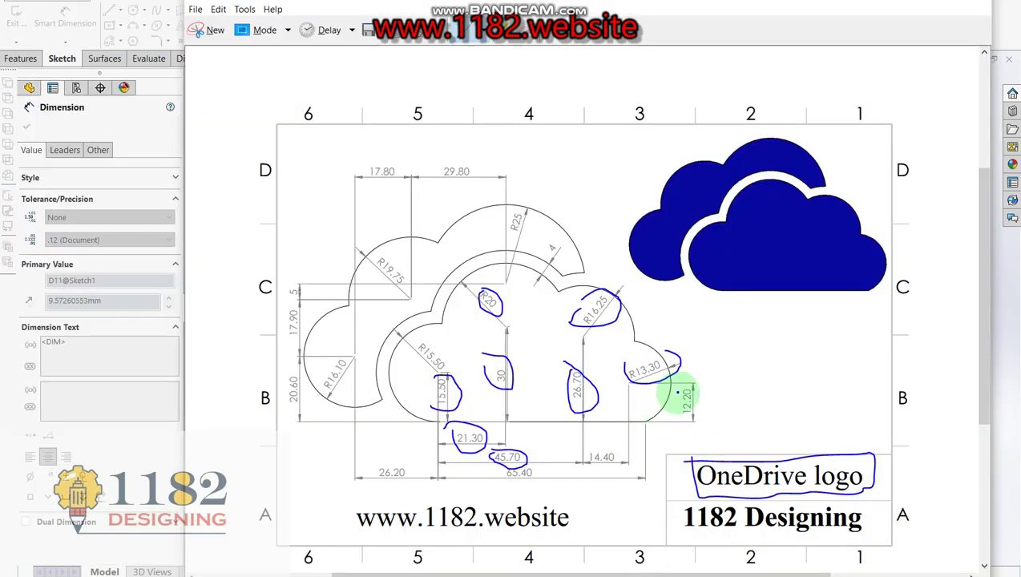
click(641, 545)
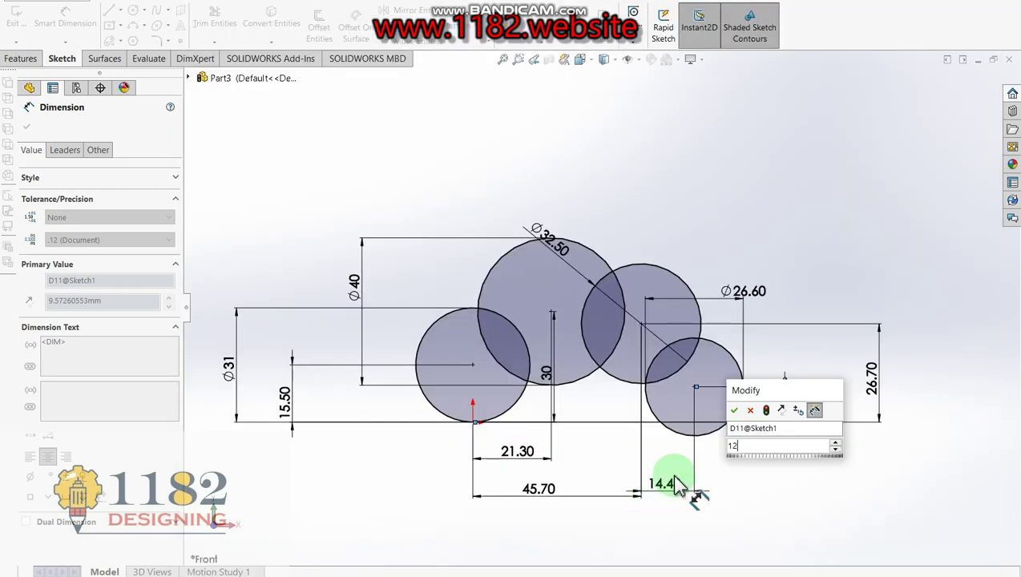
text(.2)
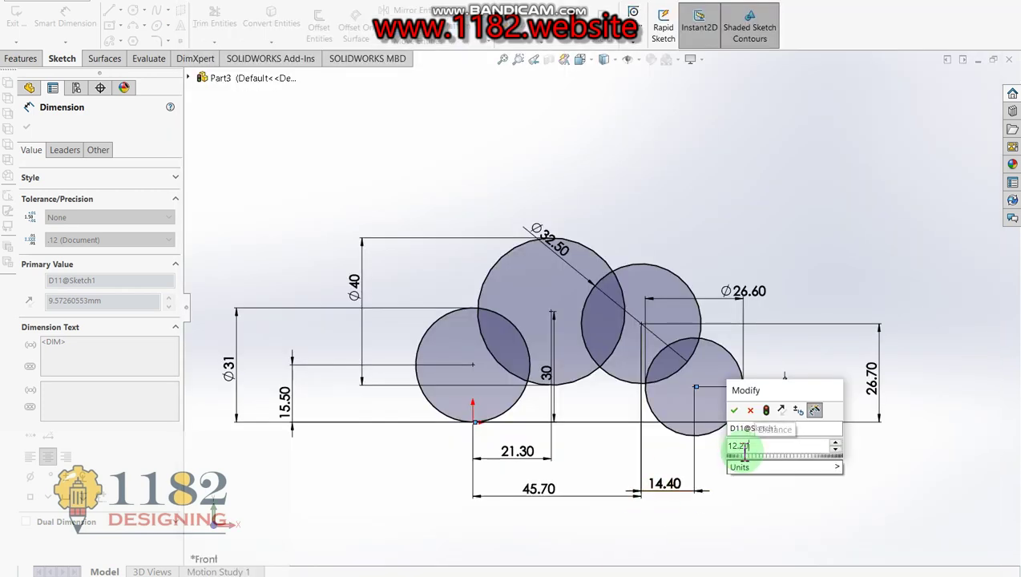
key(Return)
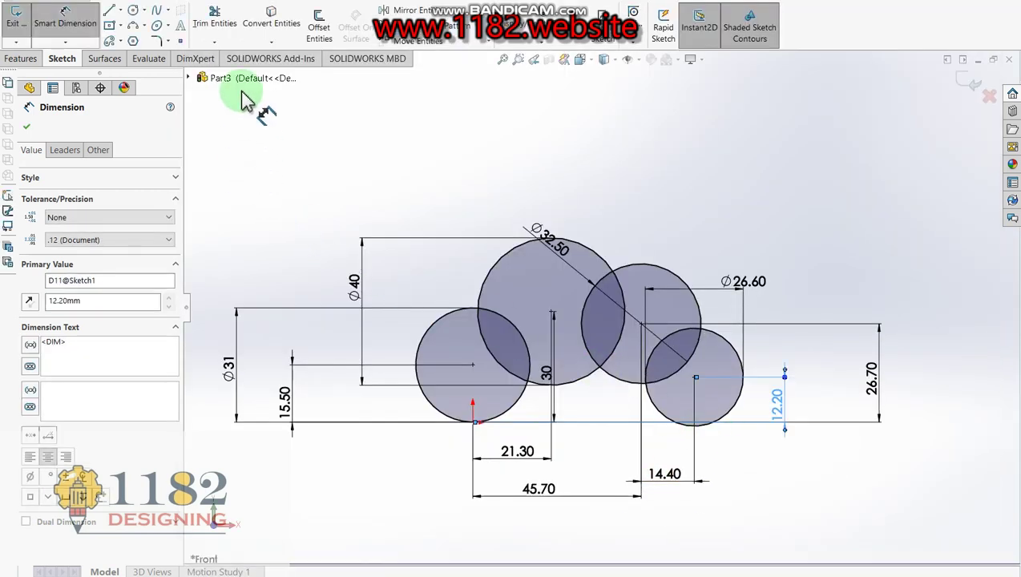
- Draw a horizontal baseline from the origin past the rightmost circle
click(109, 11)
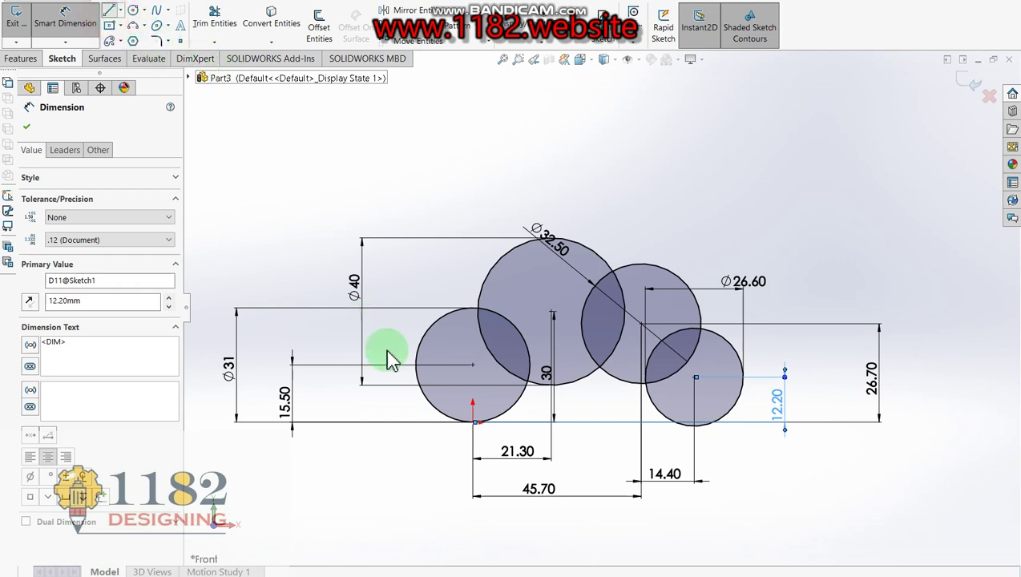
drag(472, 422, 750, 417)
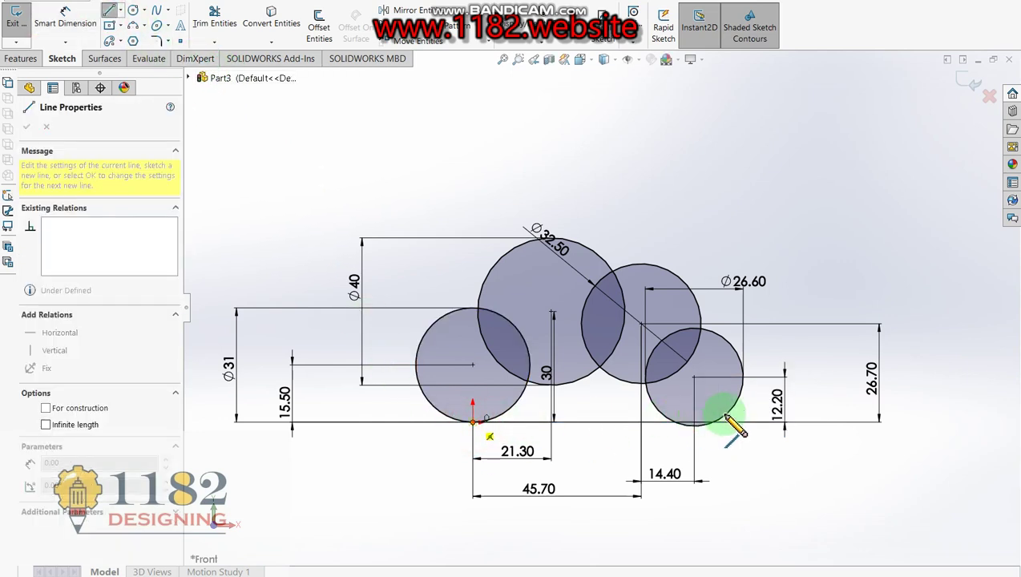
click(750, 421)
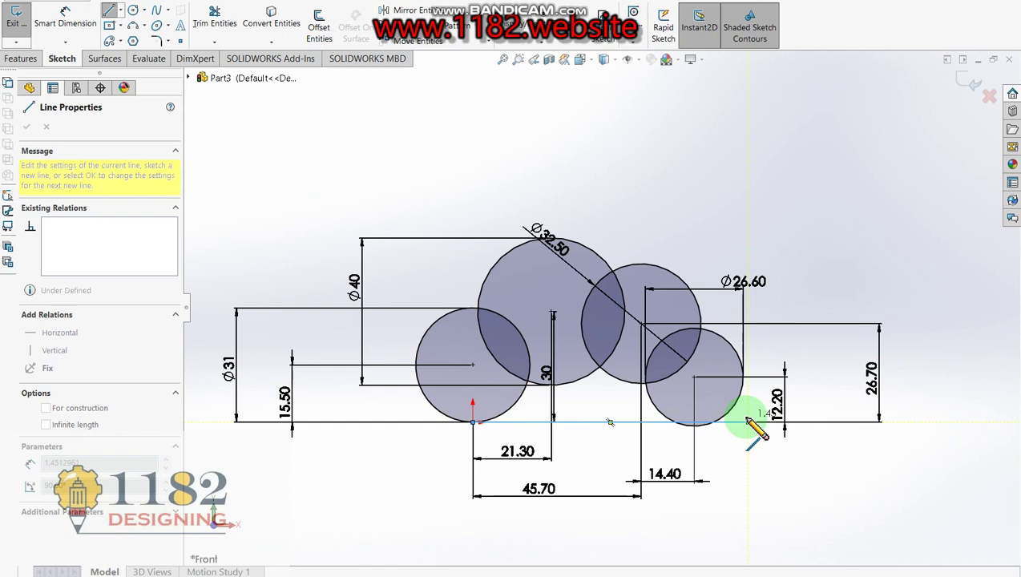
key(Escape)
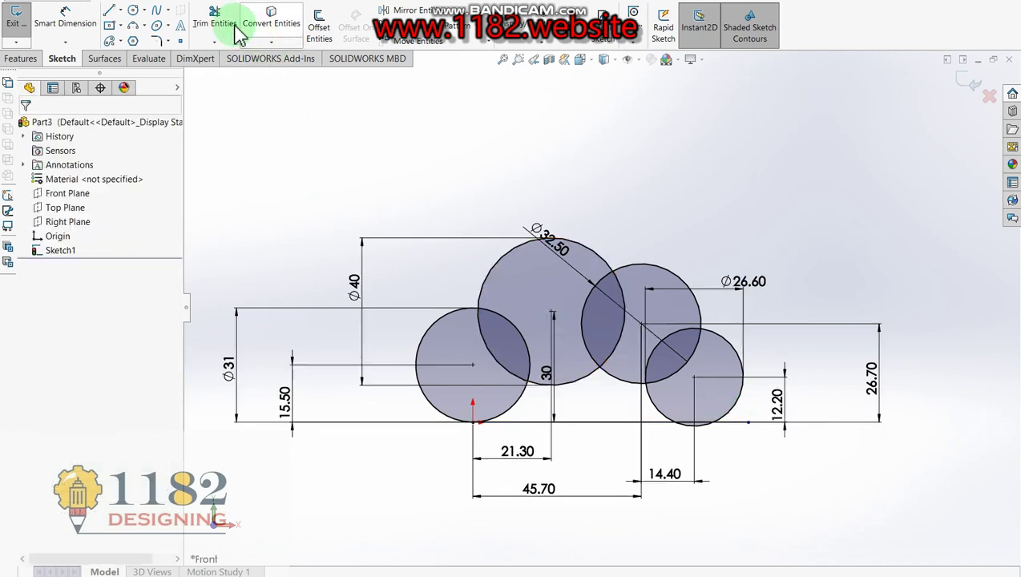
click(214, 24)
scroll(541, 360, down, 1)
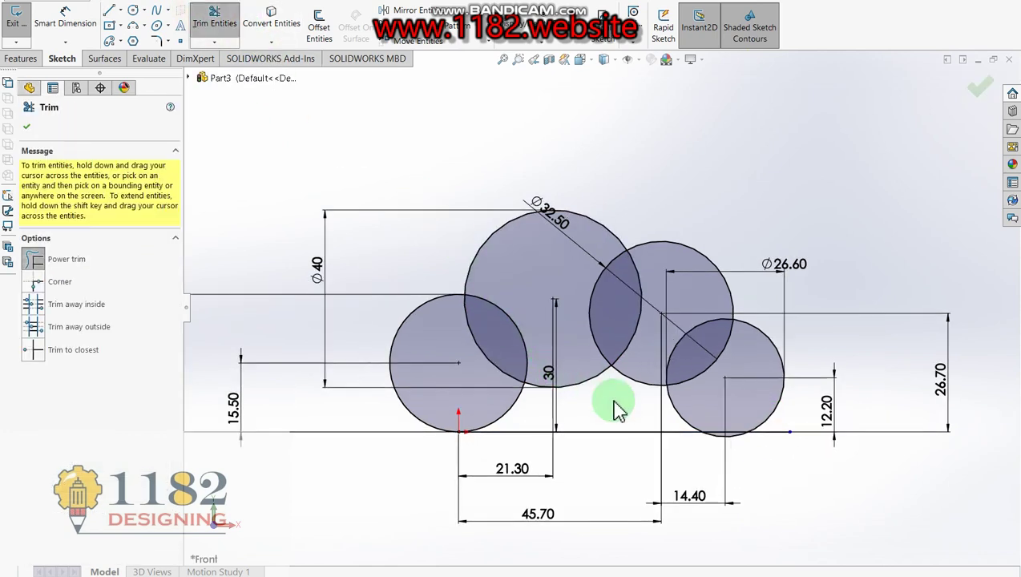
- Power-trim the overlapping inner arcs and the arcs below the baseline, leaving a single cloud outline
drag(727, 448, 728, 446)
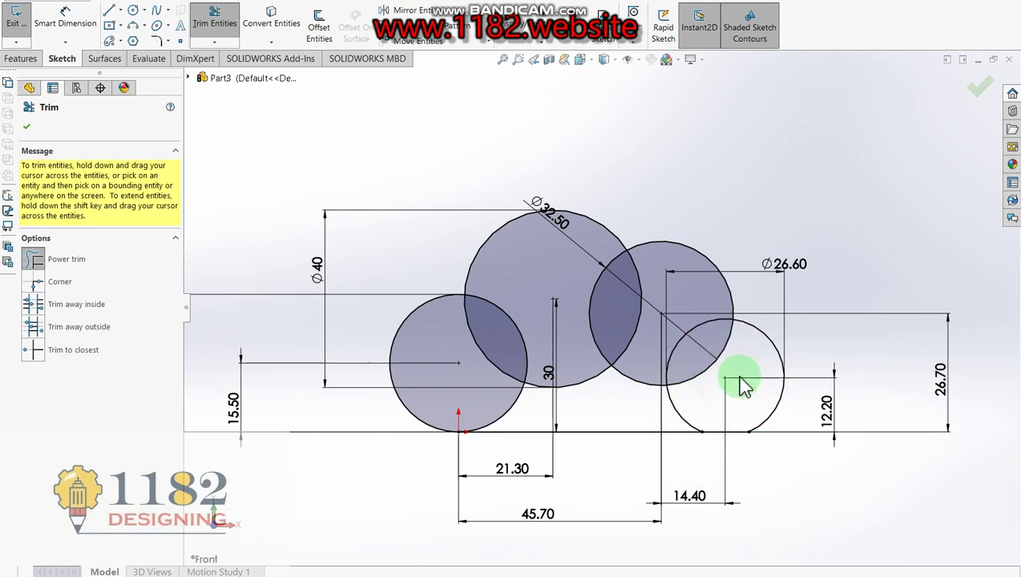
drag(737, 357, 697, 331)
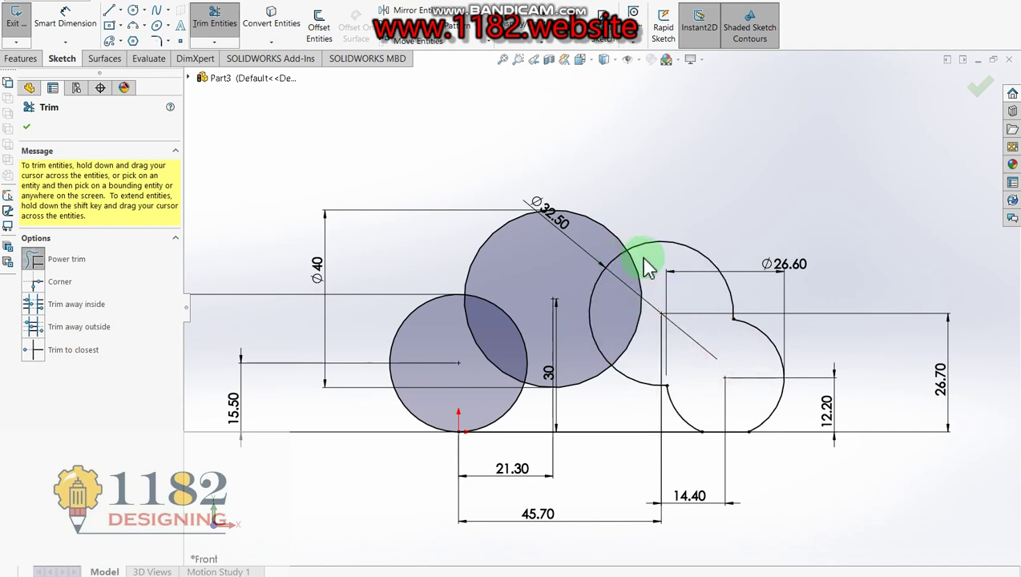
drag(639, 268, 624, 269)
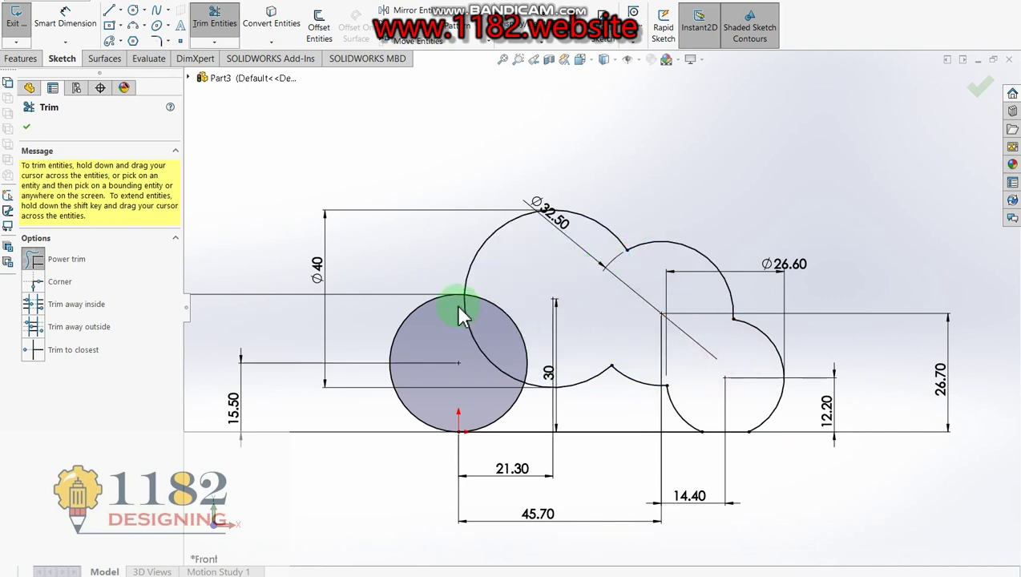
drag(494, 290, 475, 339)
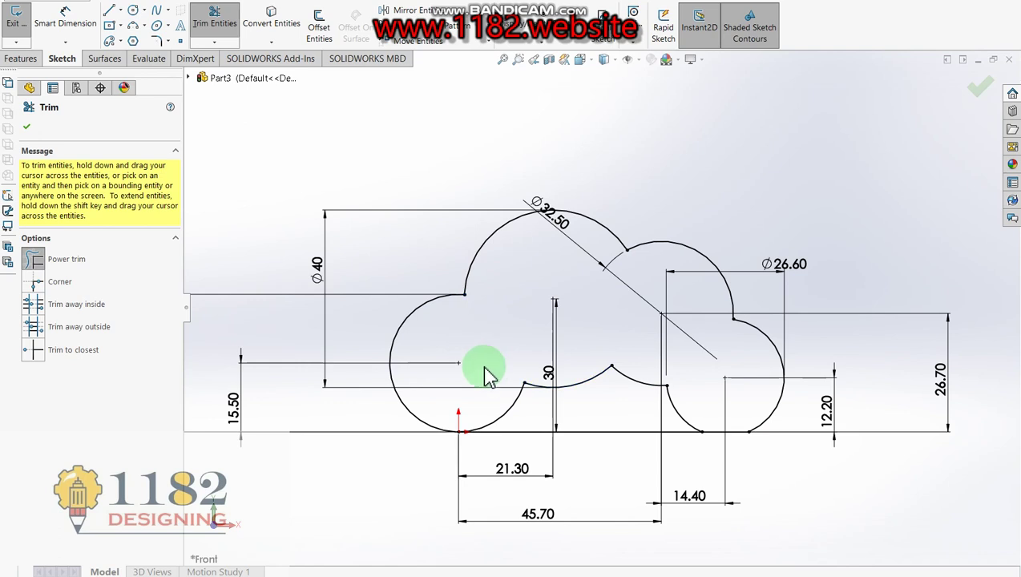
mouse_move(542, 393)
mouse_down()
mouse_move(664, 422)
mouse_move(682, 417)
mouse_move(650, 415)
mouse_up()
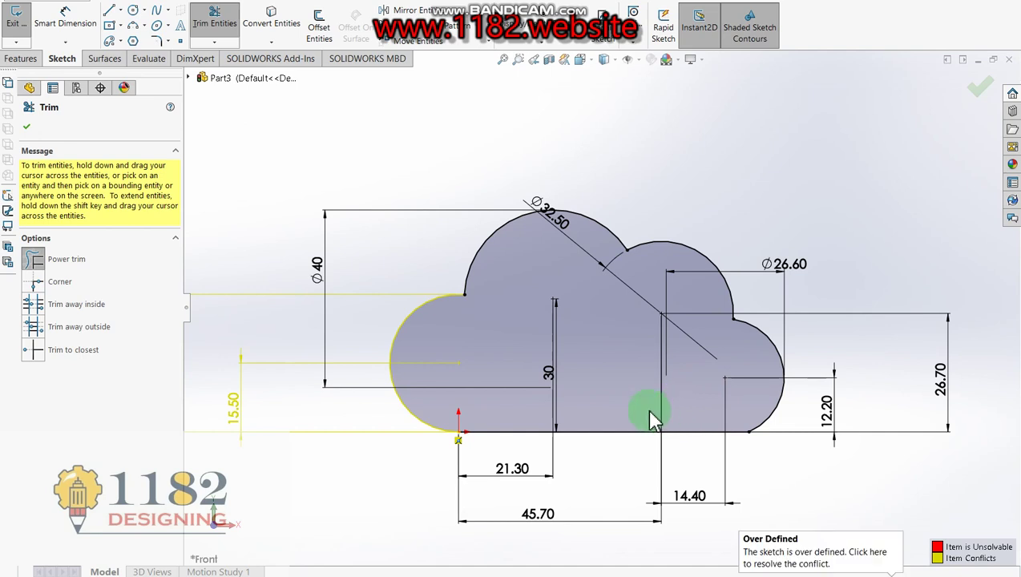
scroll(474, 423, down, 1)
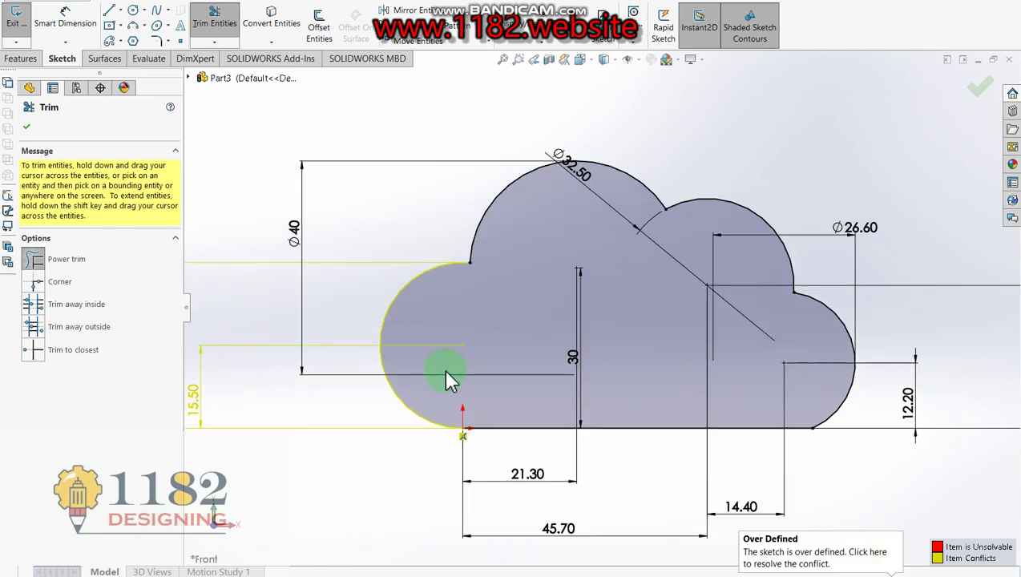
drag(446, 370, 465, 435)
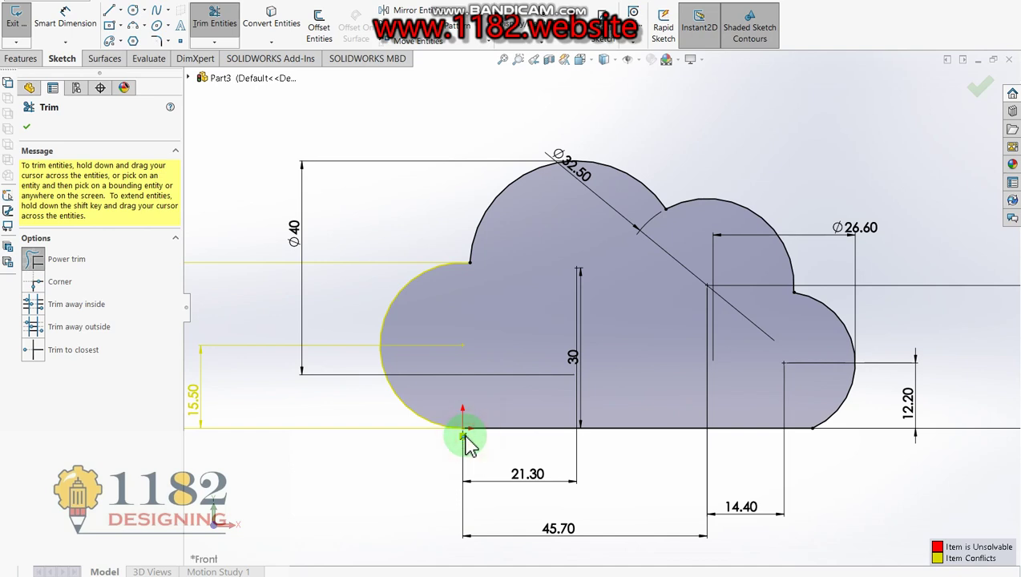
mouse_move(463, 433)
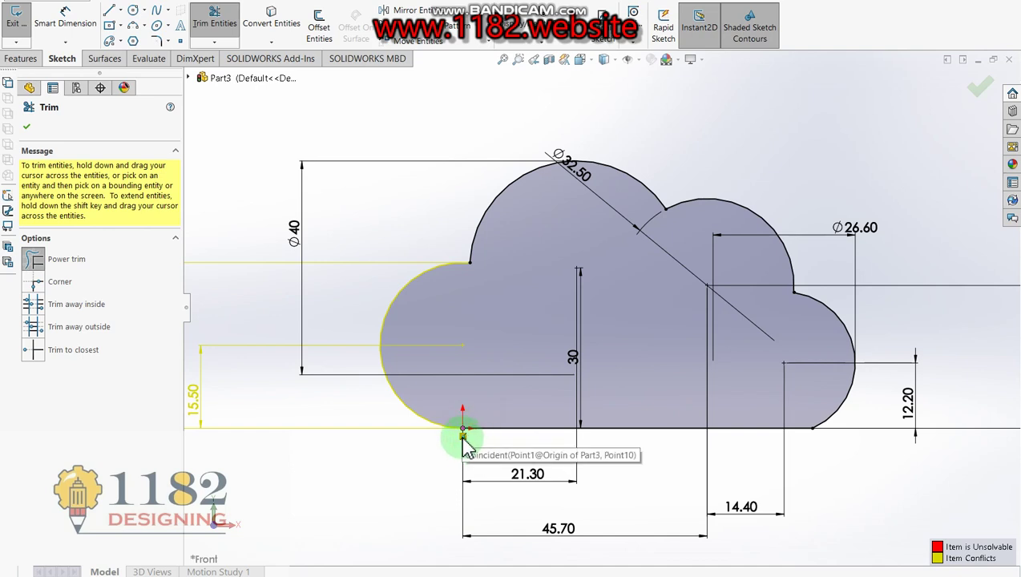
drag(465, 446, 481, 454)
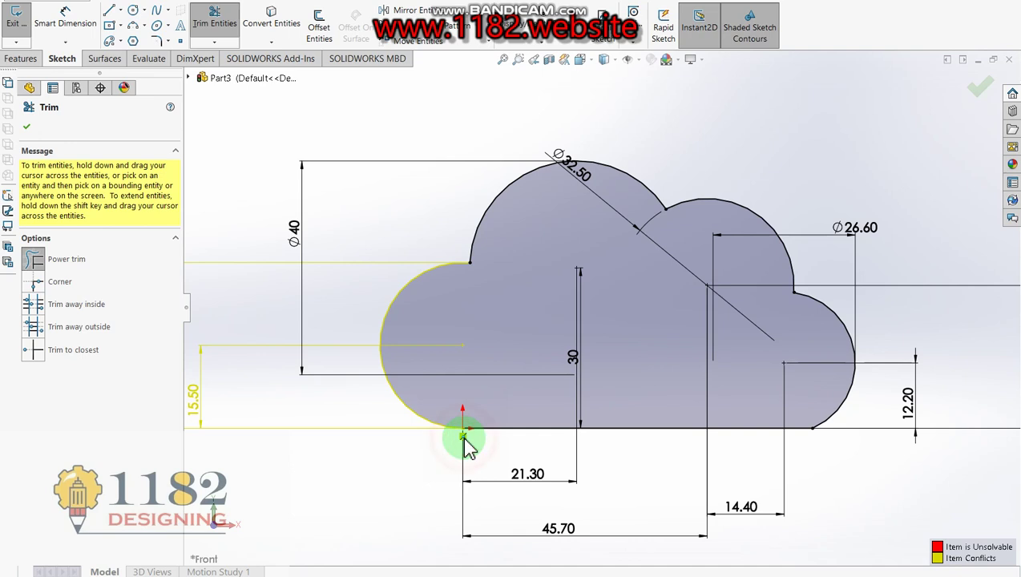
- Exit Trim and resolve the over-defined sketch conflict
key(Escape)
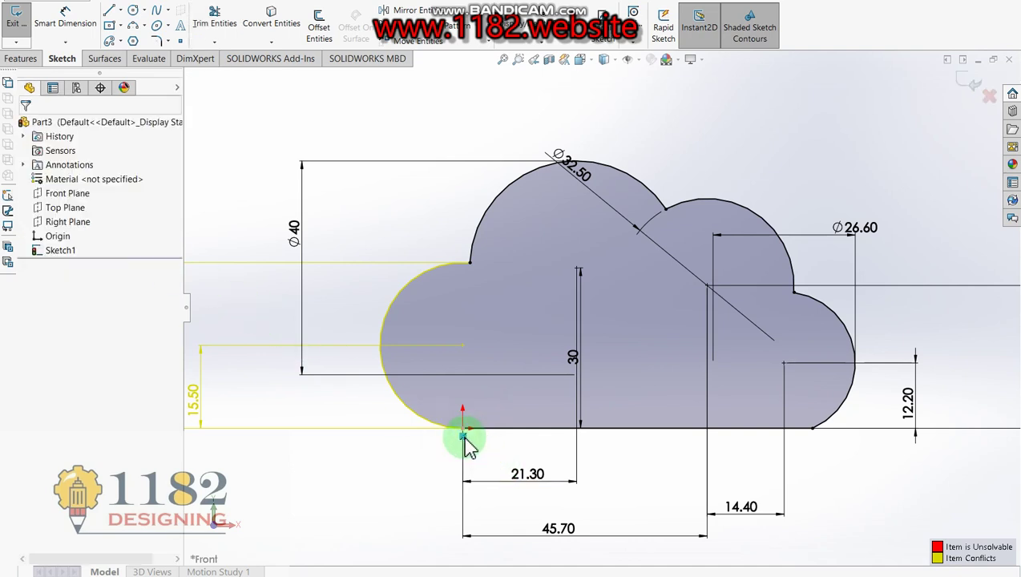
click(462, 437)
click(495, 438)
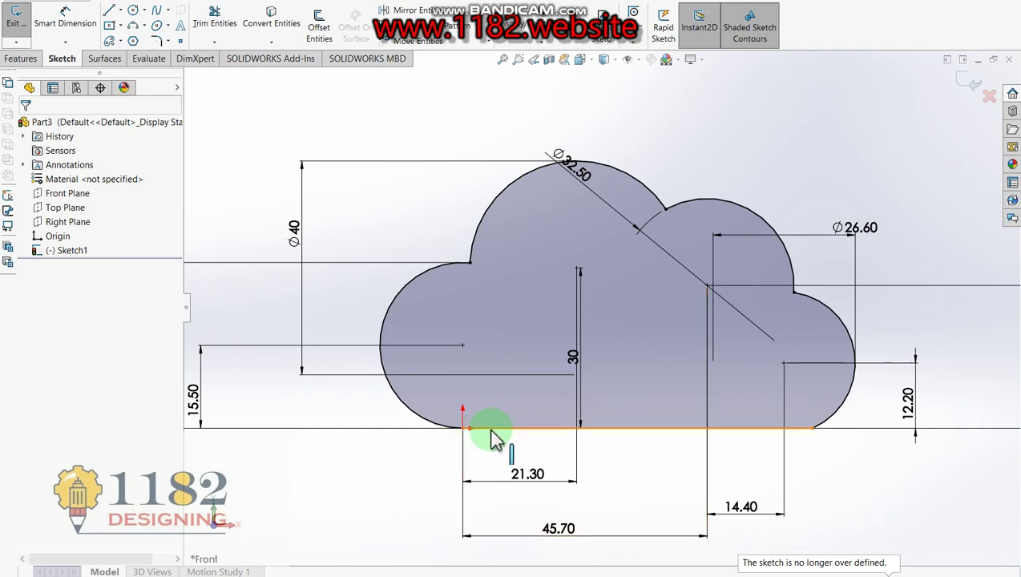
- Dimension the cloud's flat bottom line at 65.40
click(491, 432)
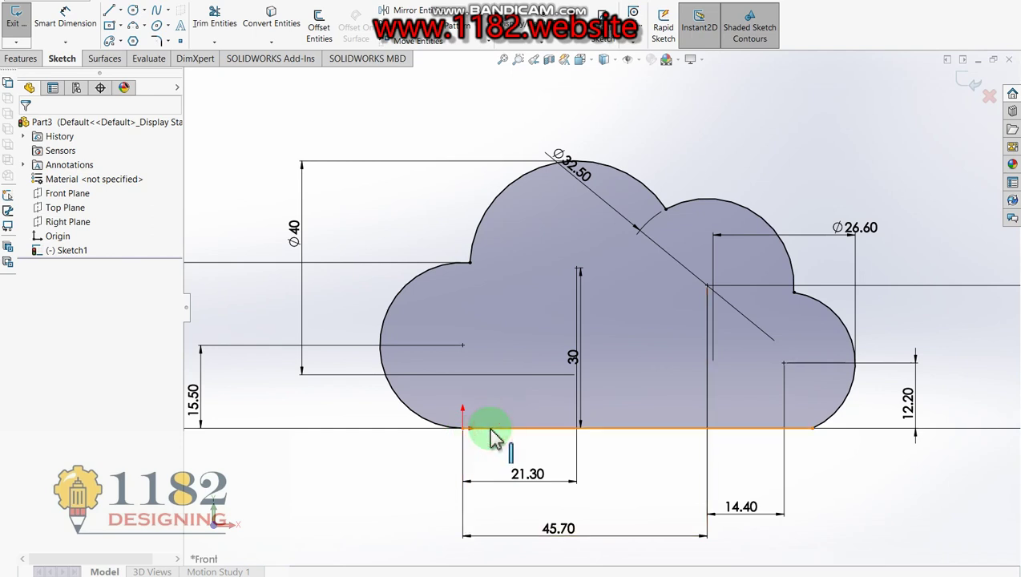
click(50, 17)
scroll(613, 535, up, 1)
click(615, 535)
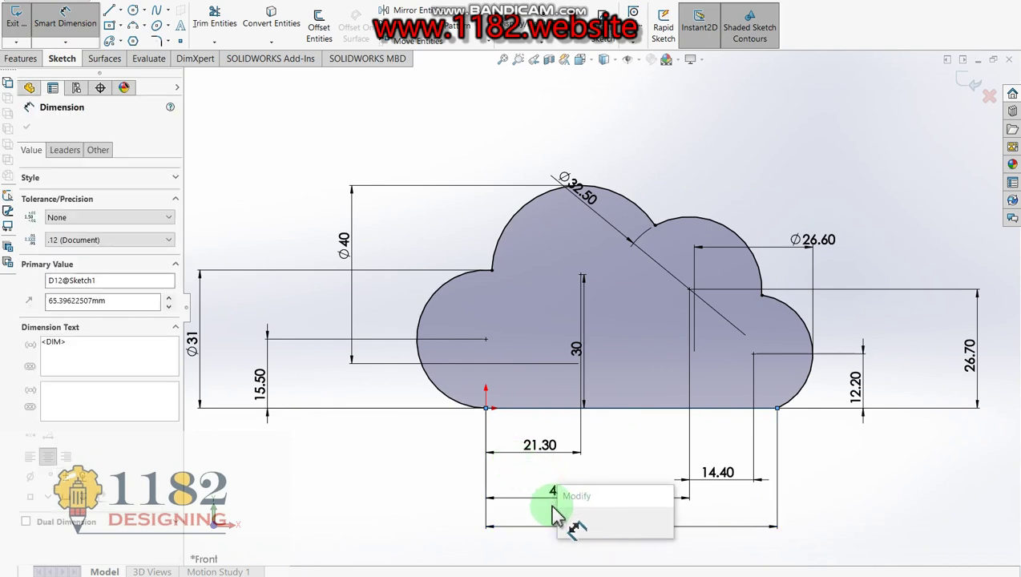
click(567, 530)
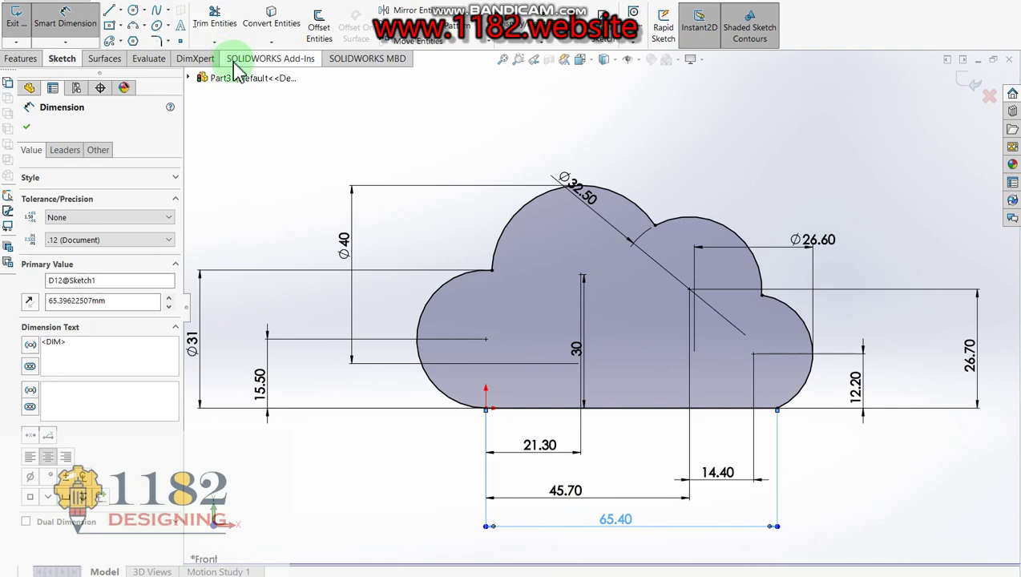
click(133, 11)
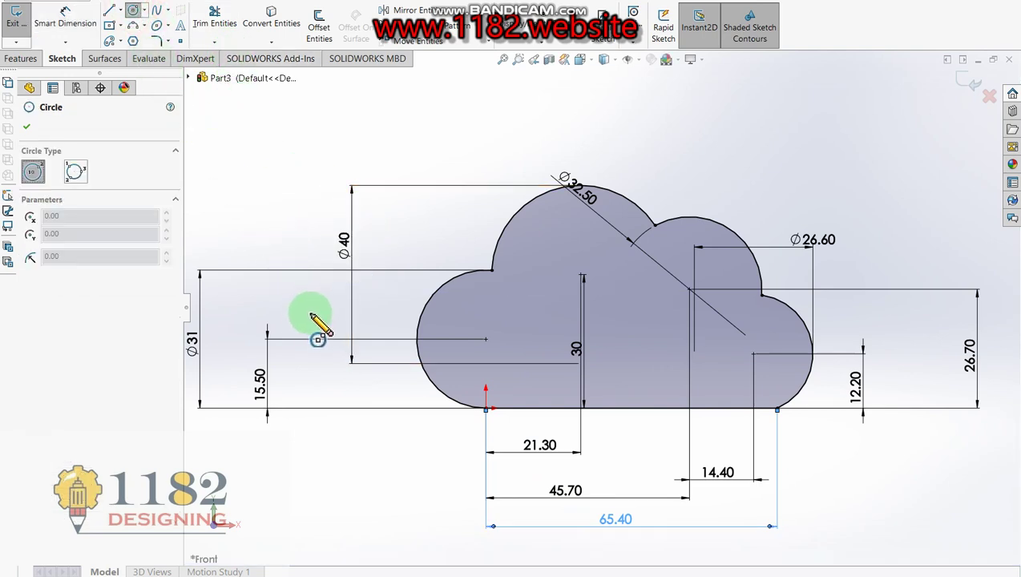
- Sketch three circles: one left of the cloud, one upper-left, one above
click(309, 313)
click(338, 336)
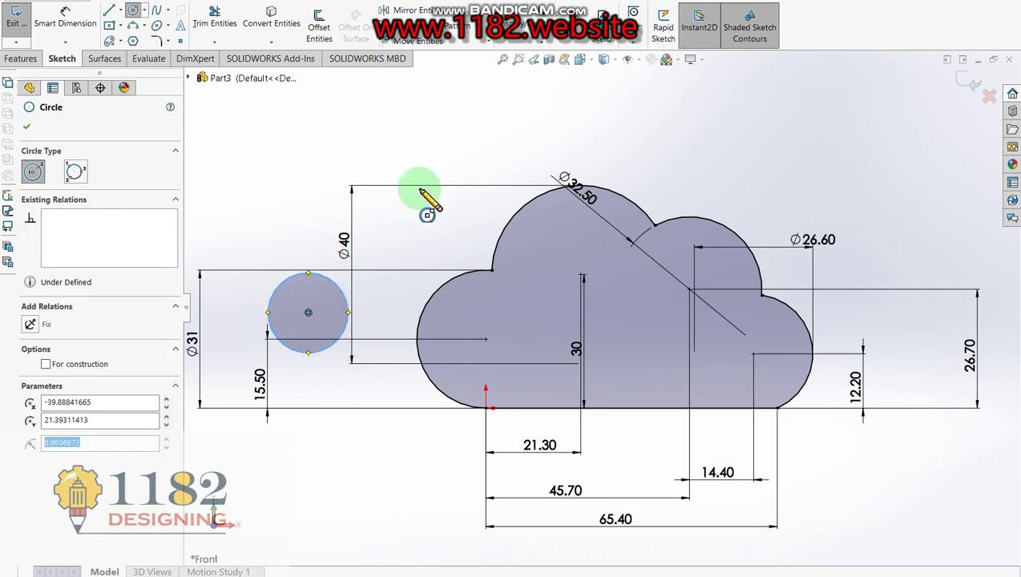
click(413, 194)
click(448, 230)
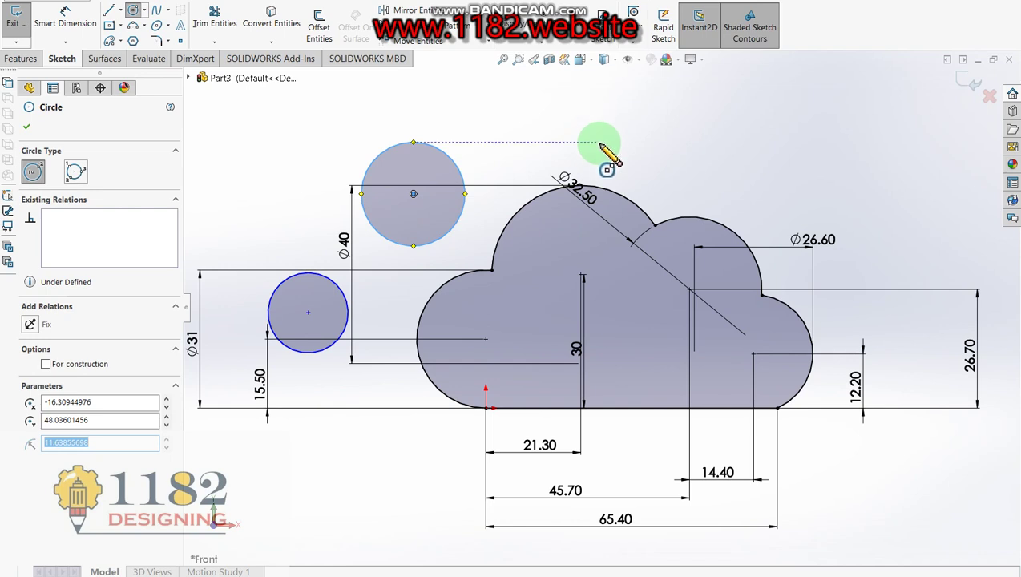
click(598, 144)
click(617, 172)
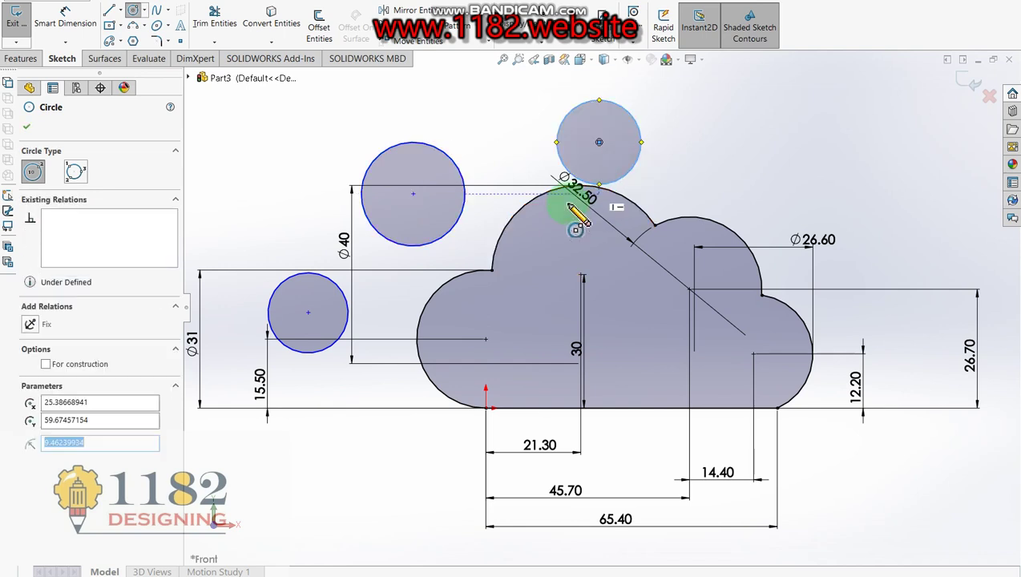
key(Escape)
- Check the reference drawing and start a Smart Dimension from the cloud's origin
key(alt+Tab)
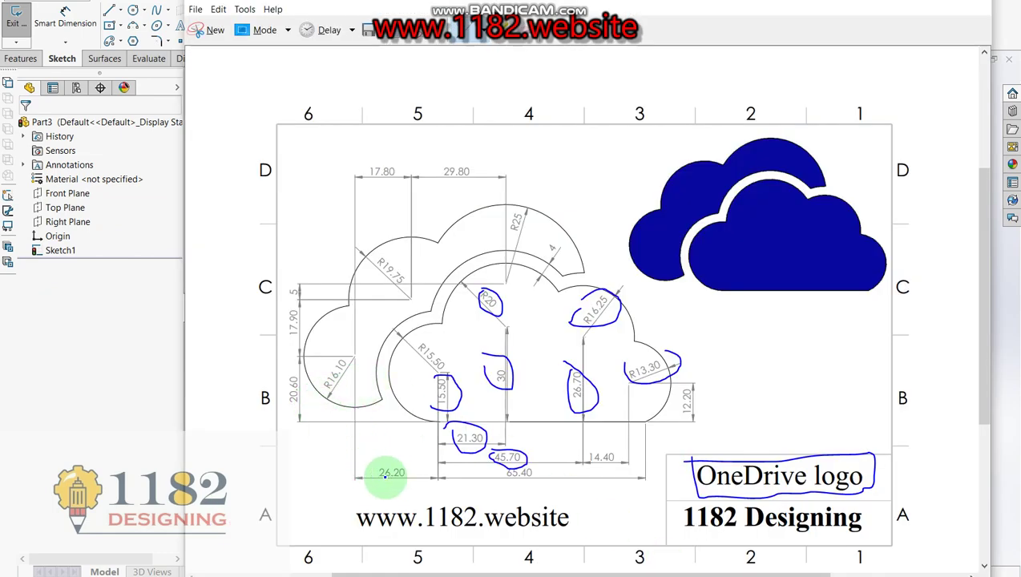
click(88, 361)
click(64, 20)
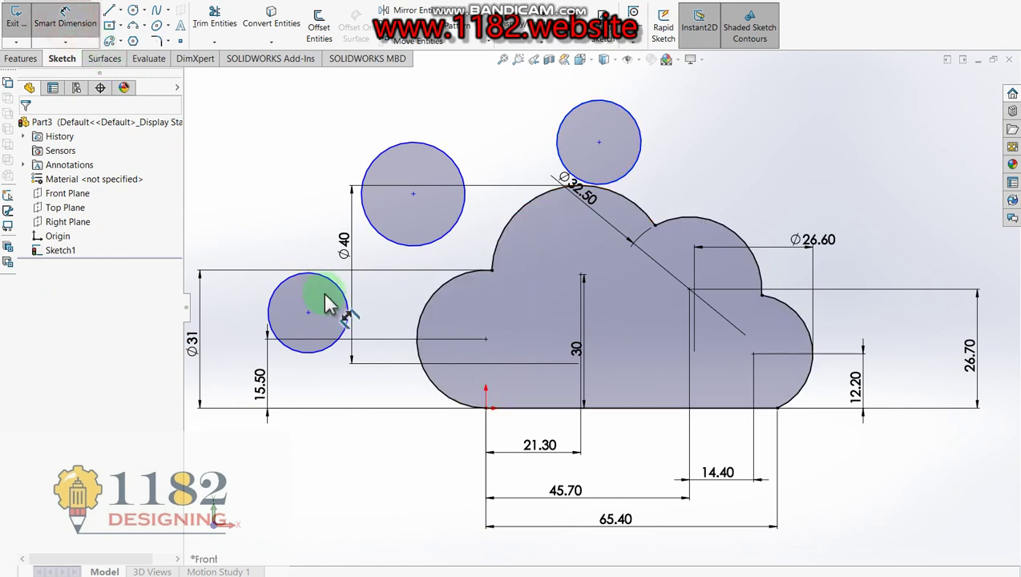
click(486, 409)
- Place the left circle's centre 26.20 horizontally from the origin
click(317, 361)
click(359, 481)
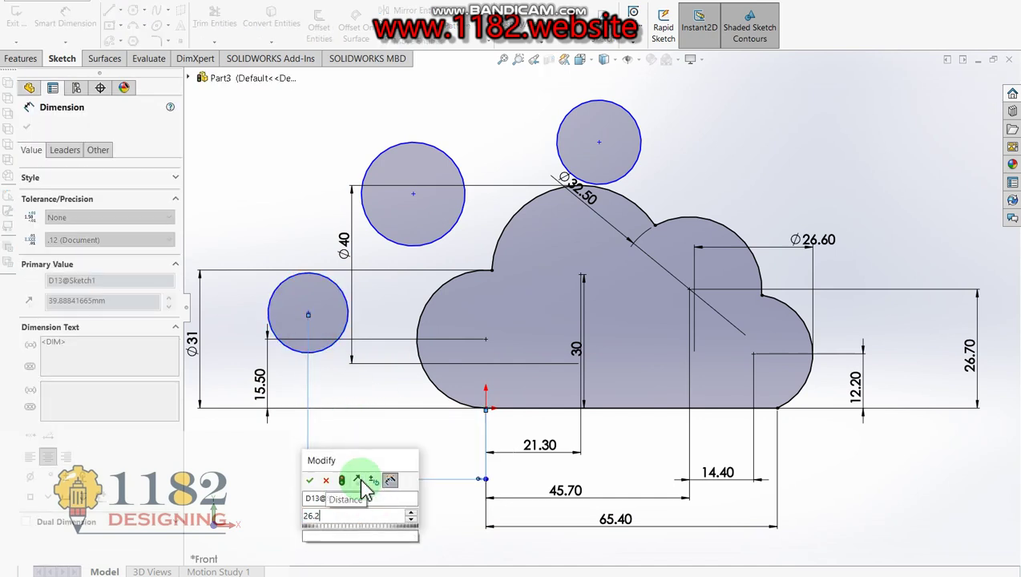
key(Return)
drag(321, 349, 383, 362)
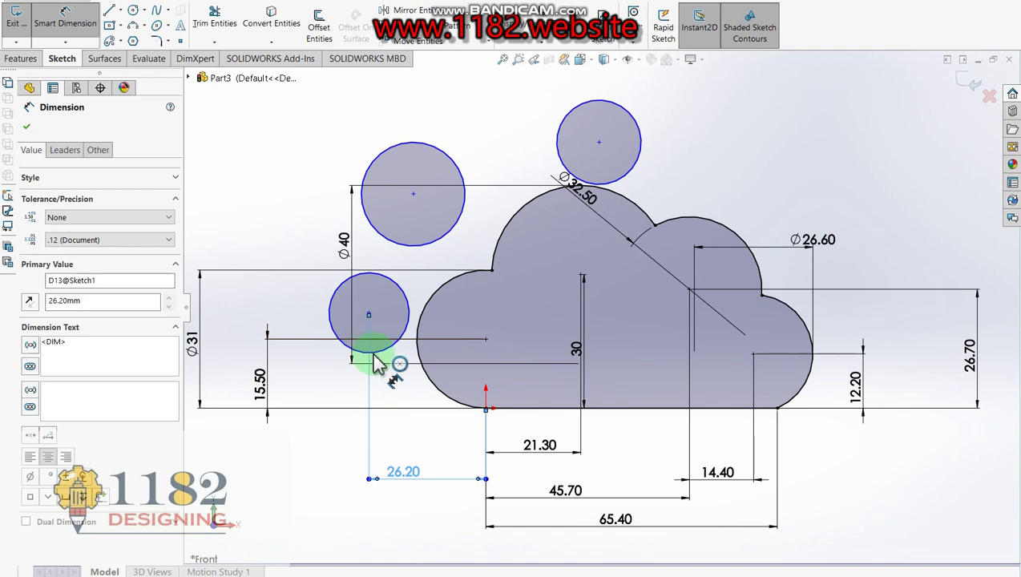
- Set the left circle's centre 20.60 above the origin
click(383, 360)
click(486, 408)
click(236, 383)
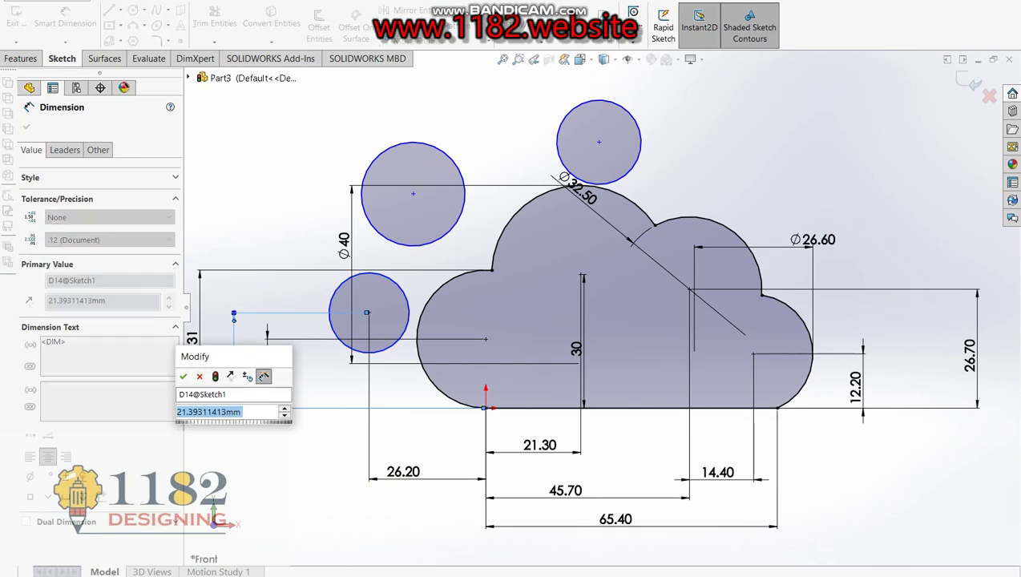
key(alt+Tab)
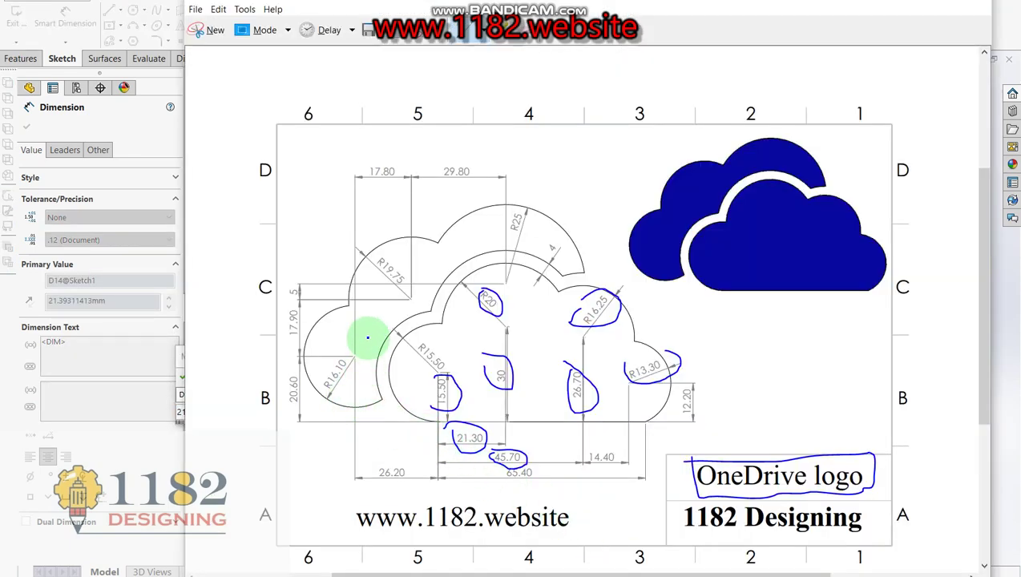
click(143, 142)
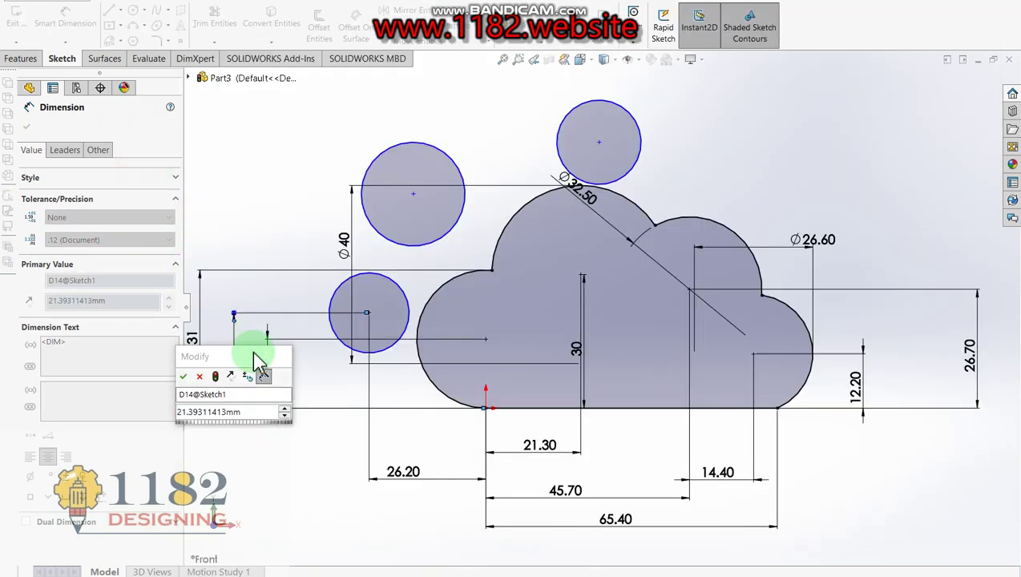
double_click(240, 411)
text(20.60)
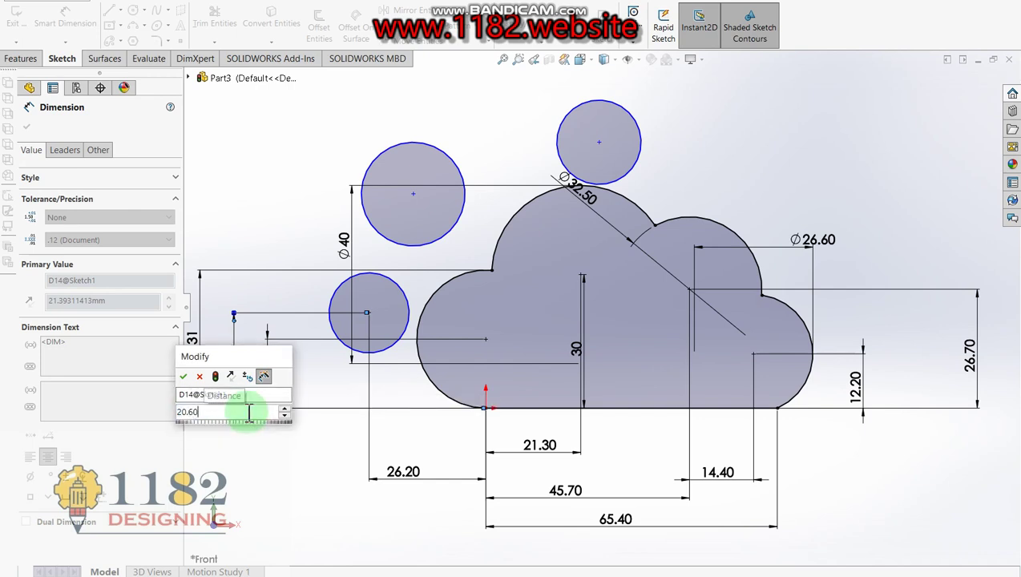
key(Return)
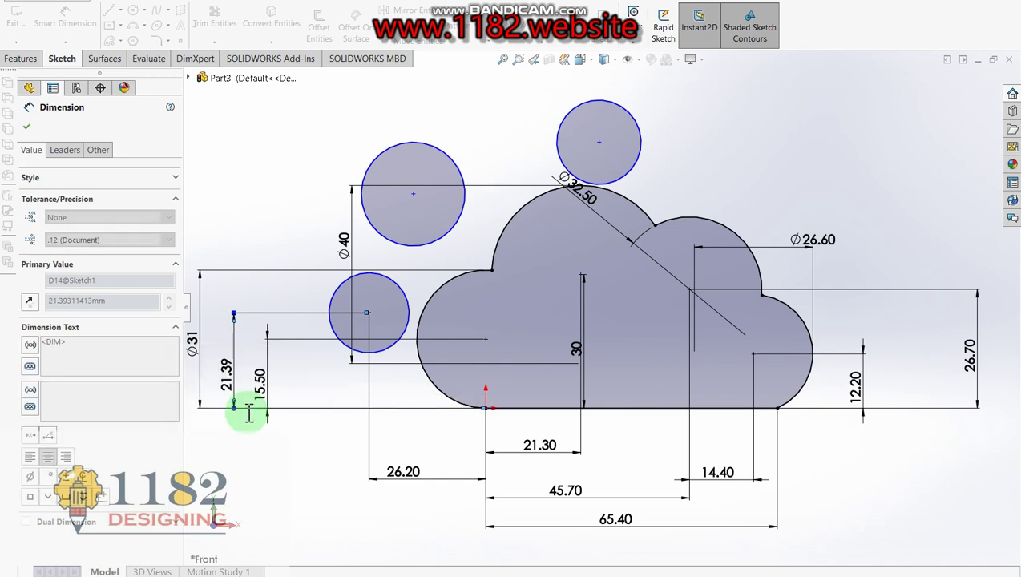
- Give the left circle a 32.20 diameter, entered as 16.10*2
click(342, 343)
click(304, 310)
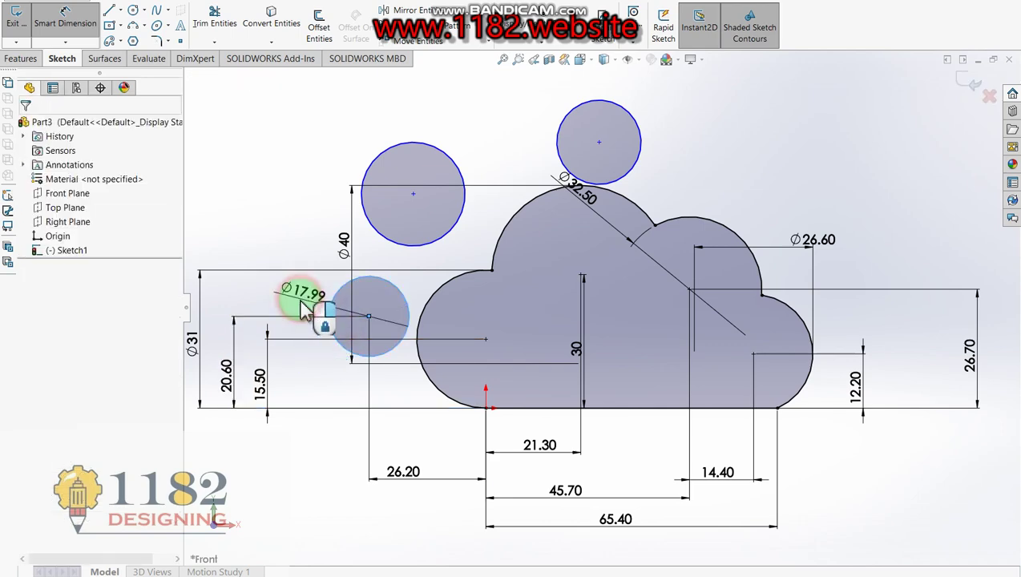
key(alt+Tab)
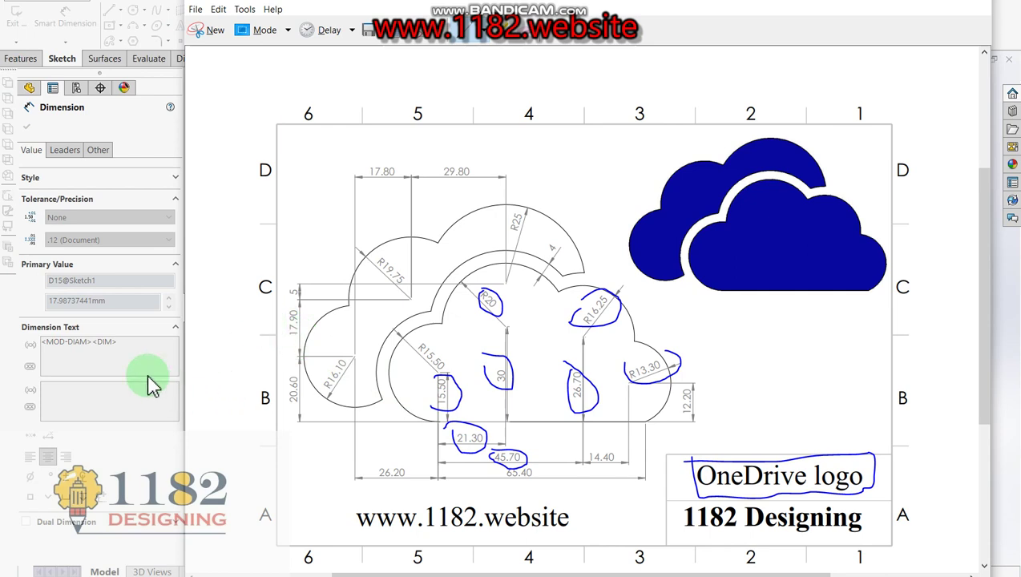
key(alt+Tab)
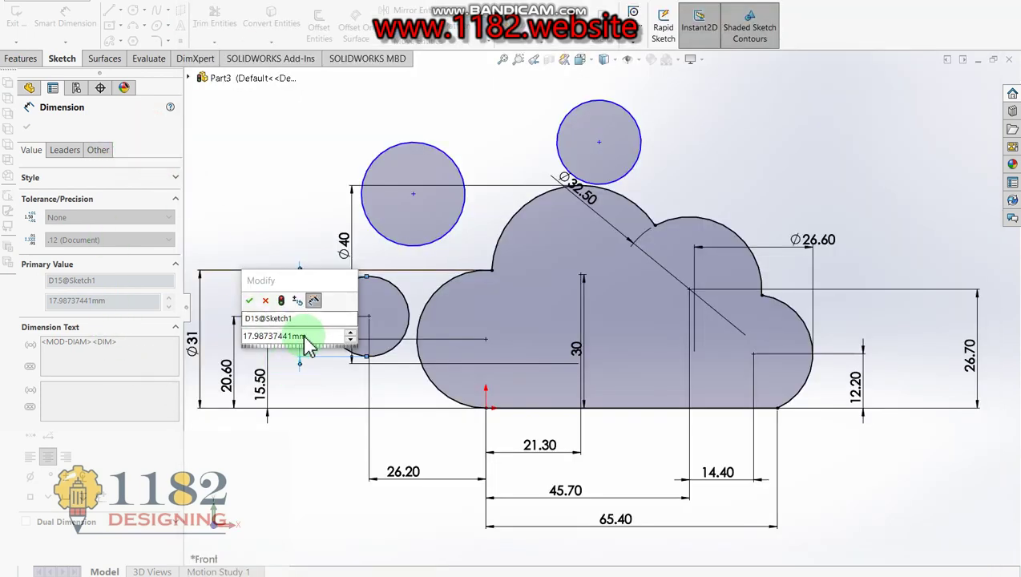
double_click(323, 337)
text(16)
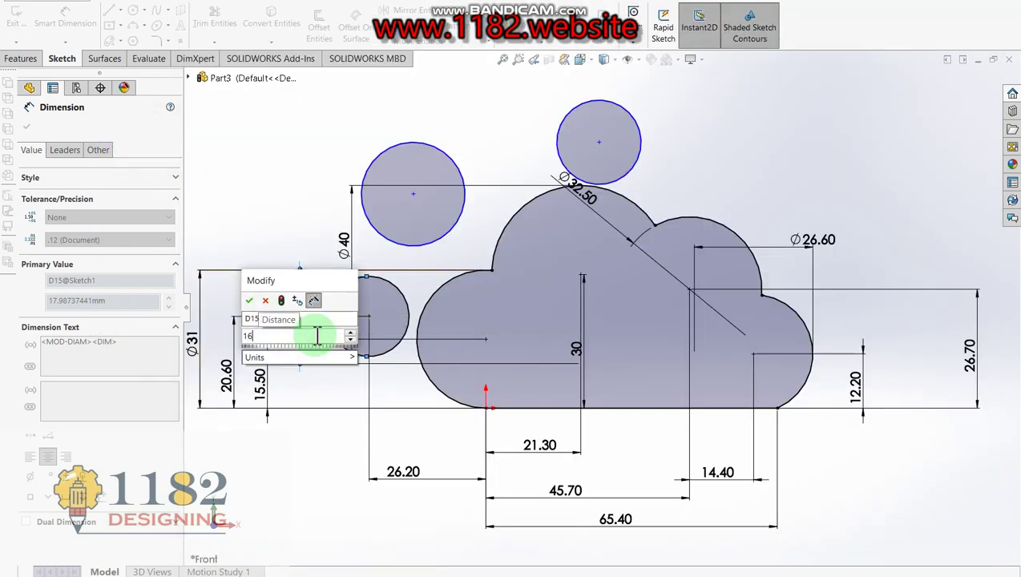
text(.10*2)
key(Return)
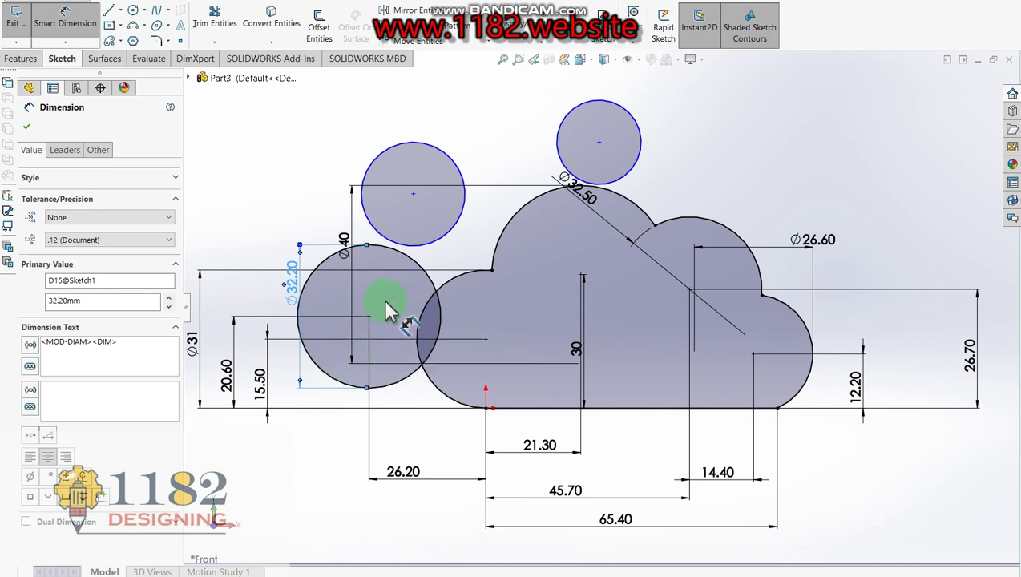
- Set the upper circle's centre 17.90 above the left circle's centre
click(412, 194)
click(369, 317)
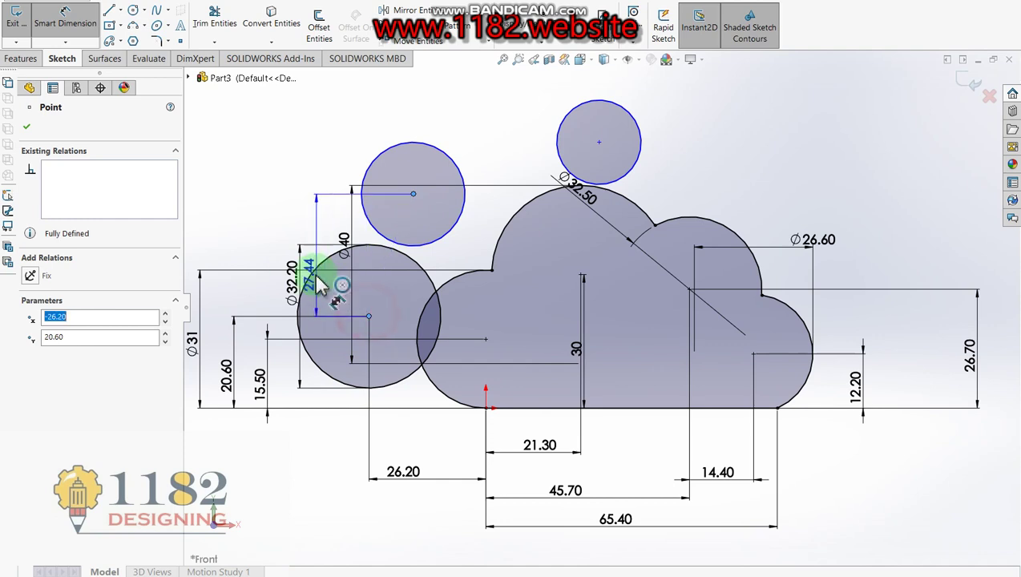
click(237, 250)
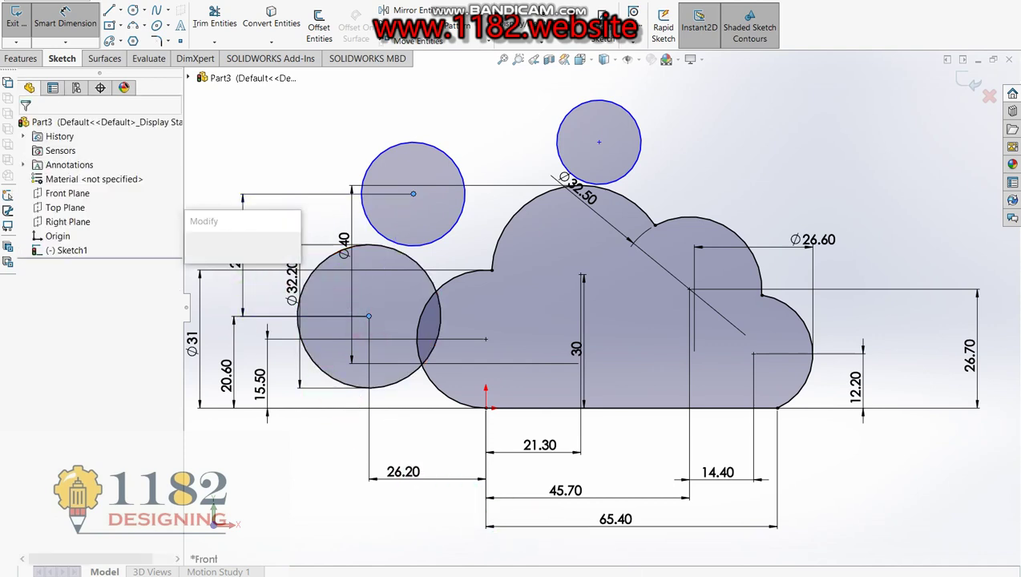
key(alt+Tab)
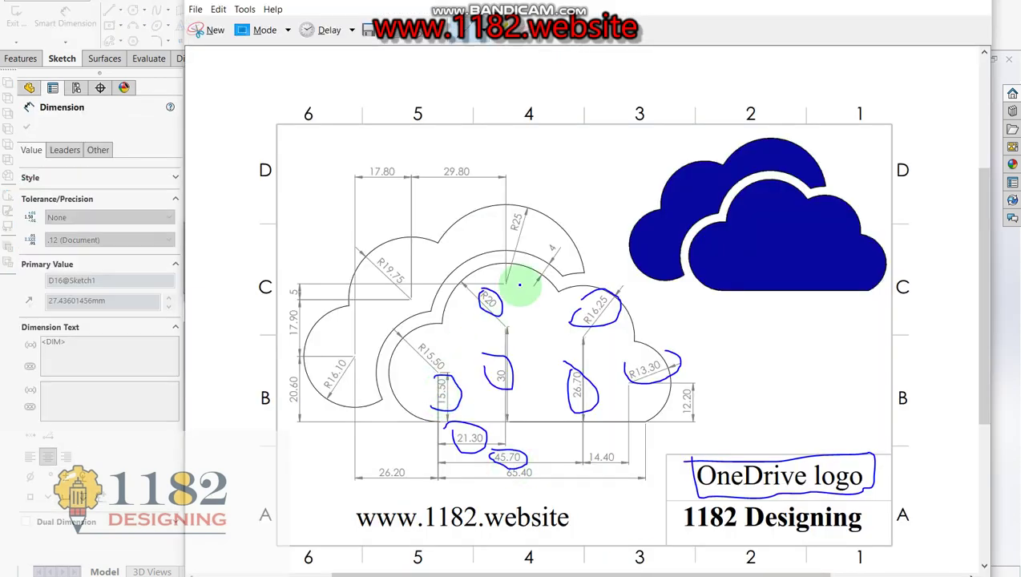
click(151, 141)
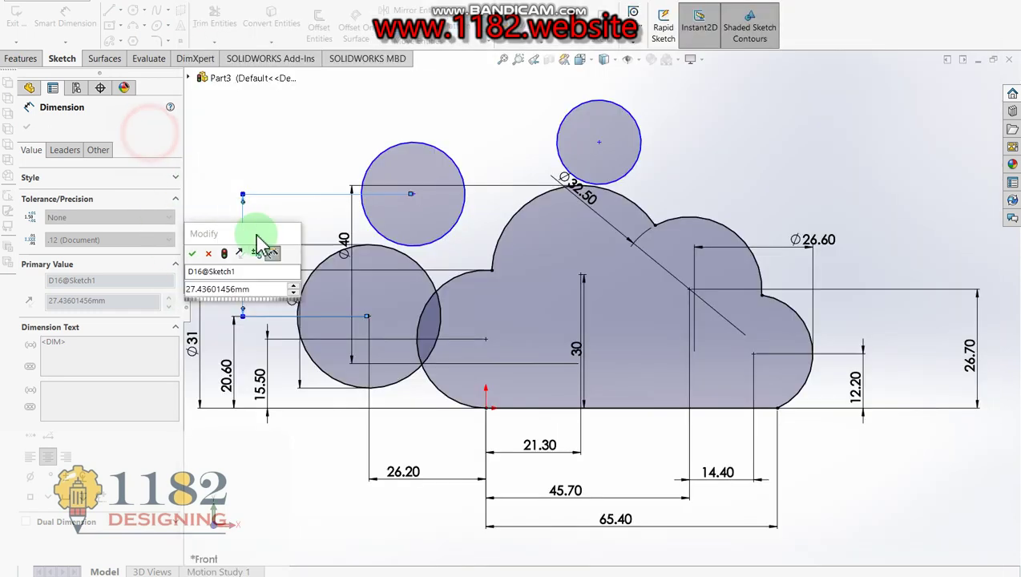
double_click(258, 299)
text(17.9)
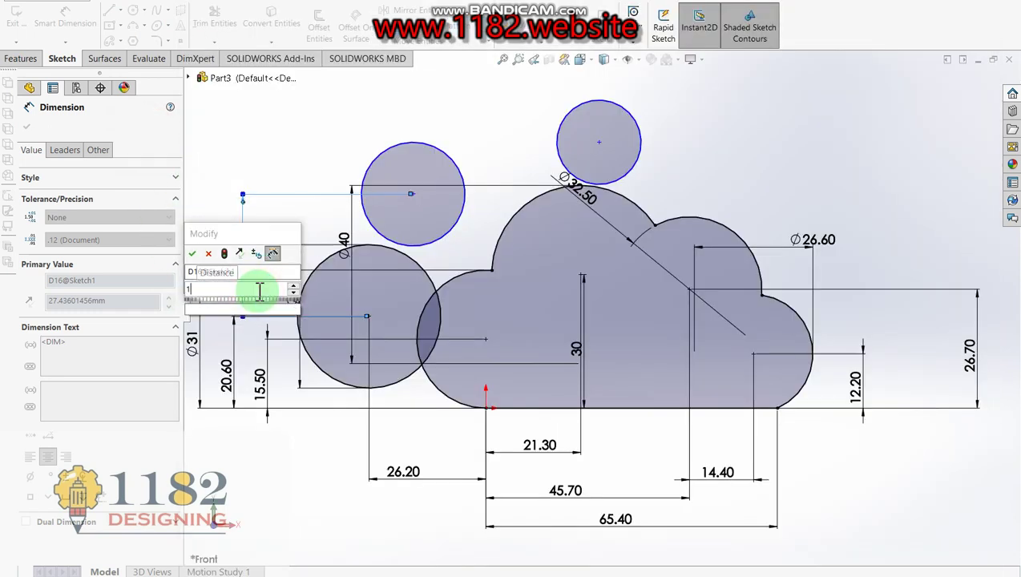
key(Return)
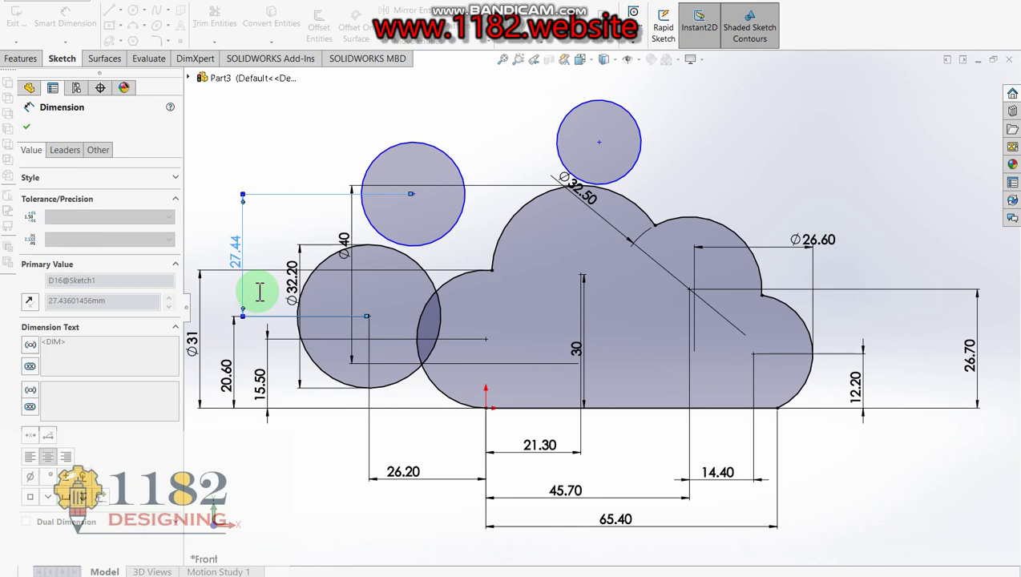
click(393, 228)
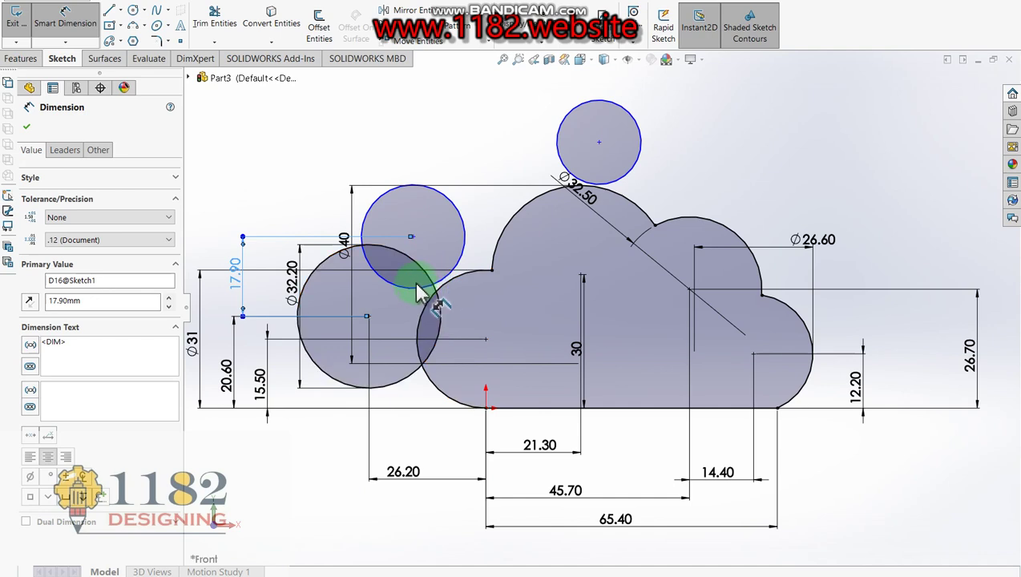
- Set the horizontal distance between the left and upper circle centres to 17.80
click(385, 240)
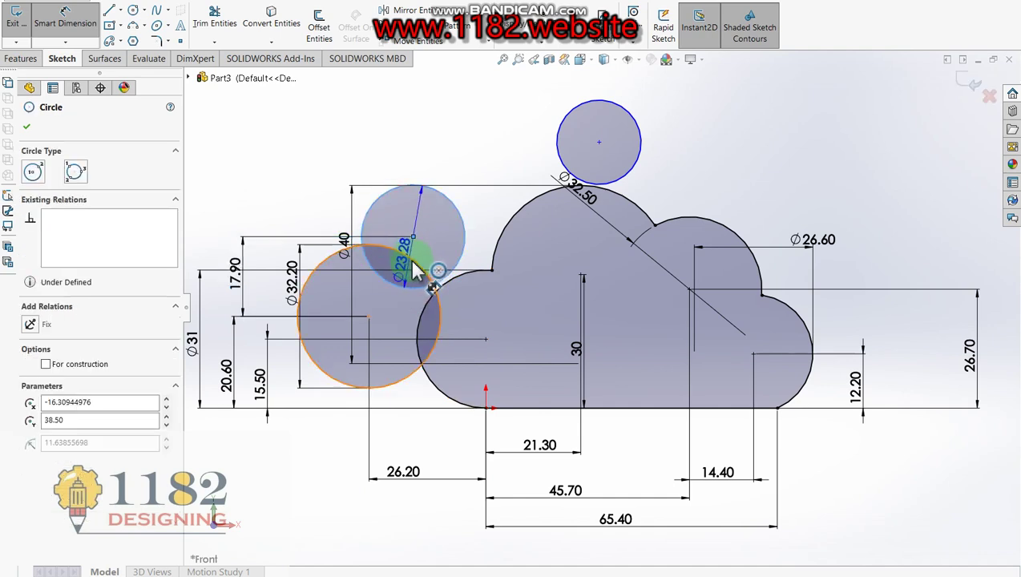
click(416, 272)
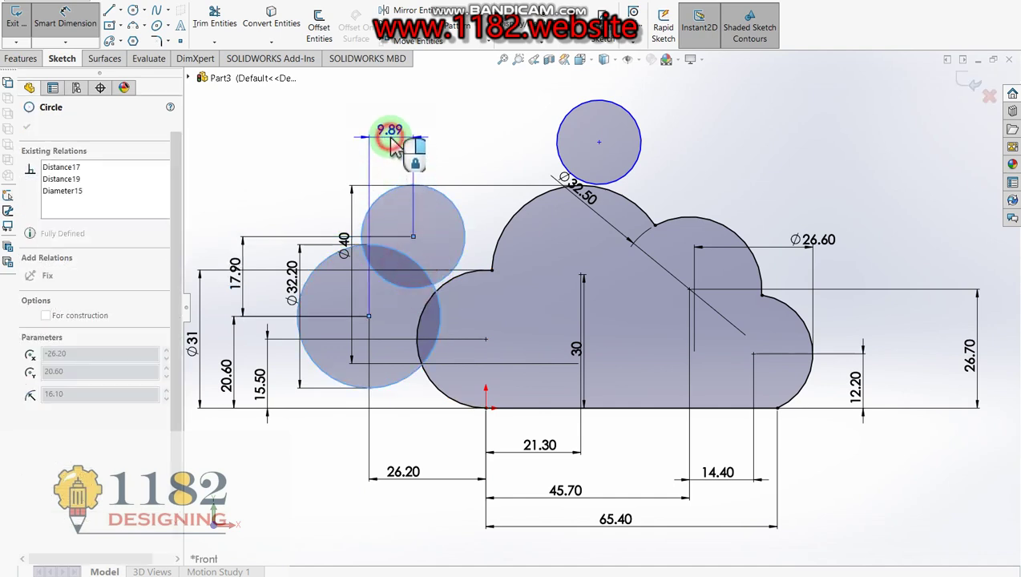
click(388, 132)
key(alt+Tab)
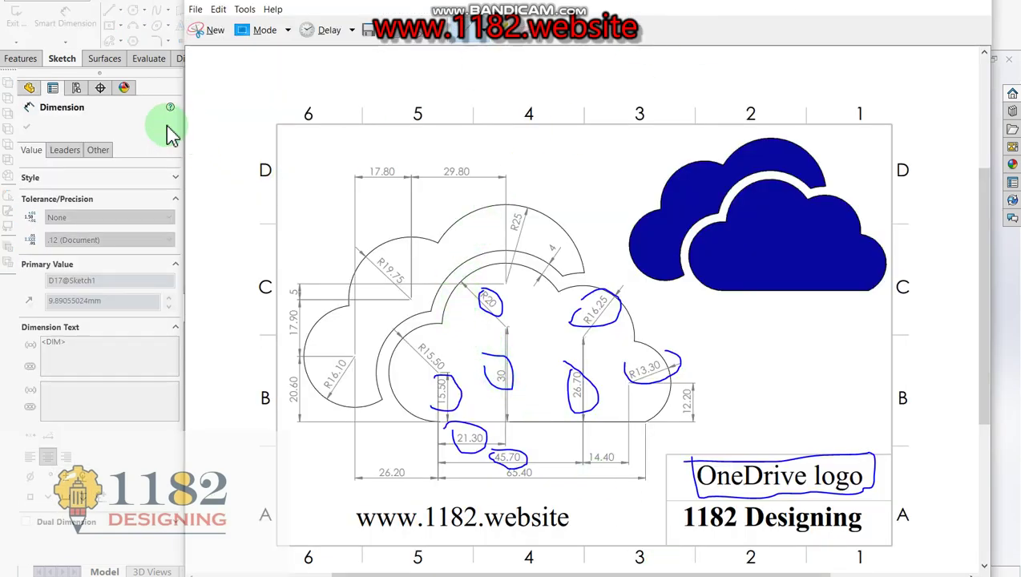
click(144, 138)
click(395, 176)
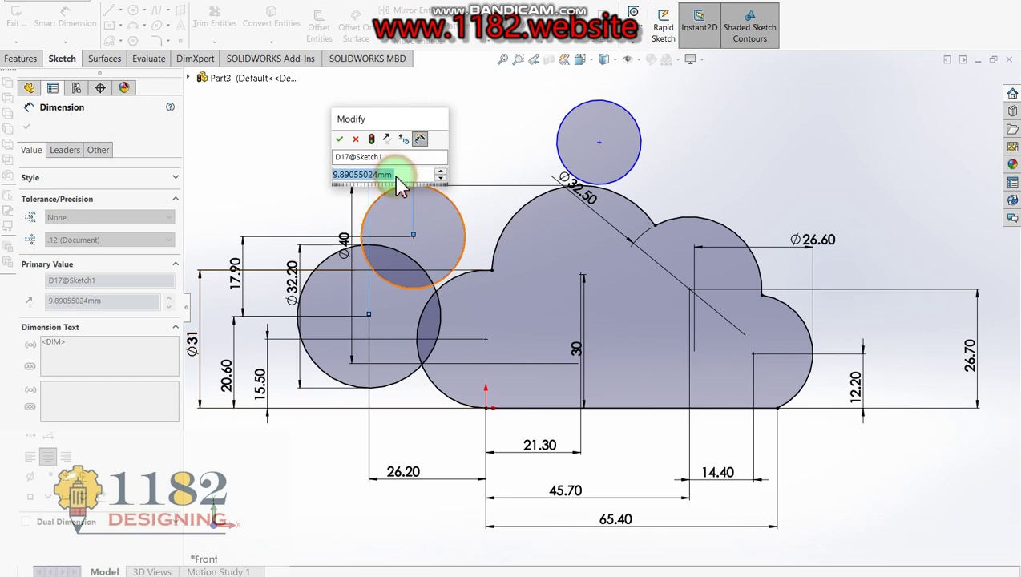
text(17)
text(.90)
key(Escape)
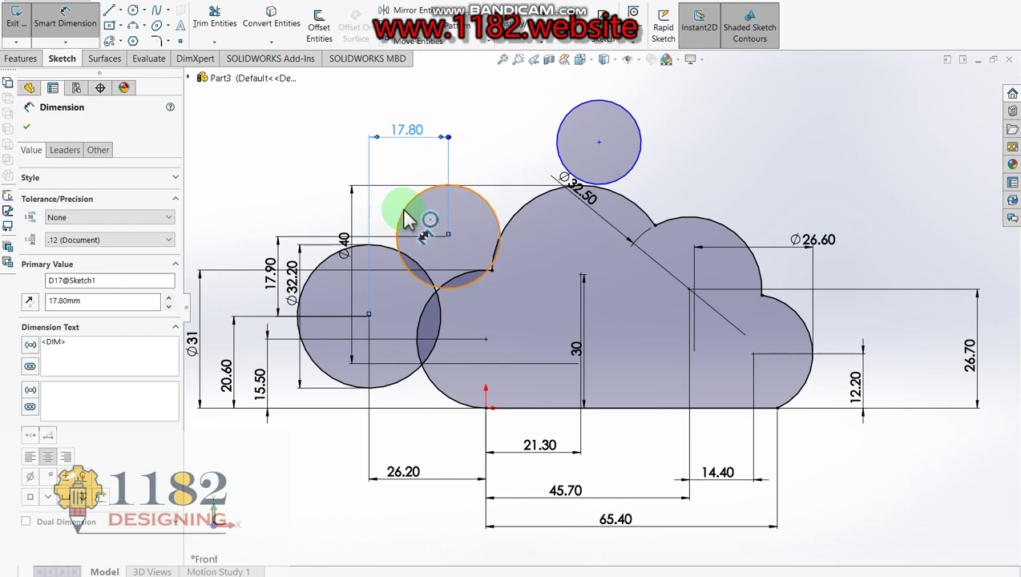
- Make the upper circle Ø39.50 by entering 19.75
click(407, 212)
click(325, 227)
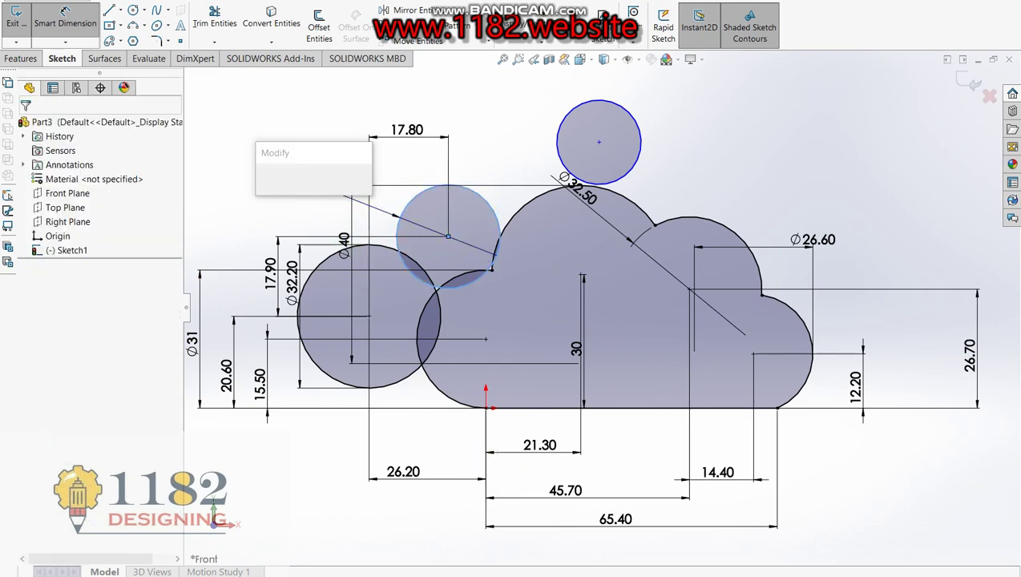
key(alt+Tab)
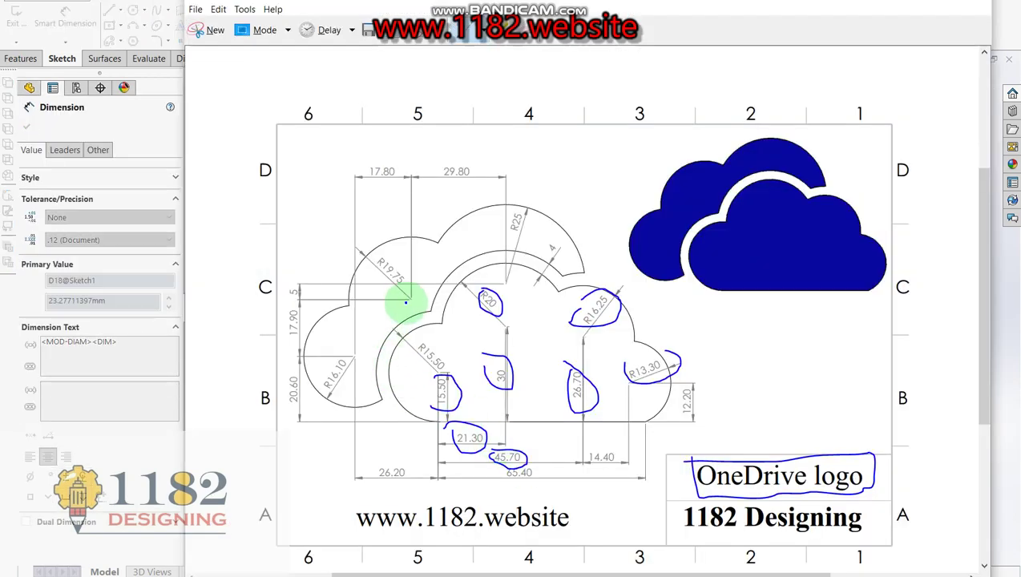
click(160, 142)
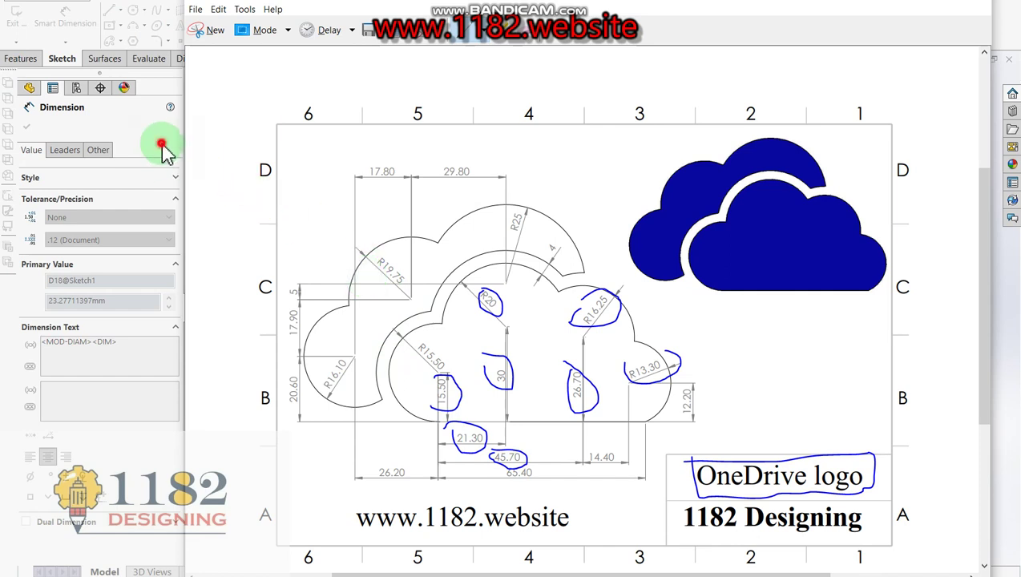
click(331, 221)
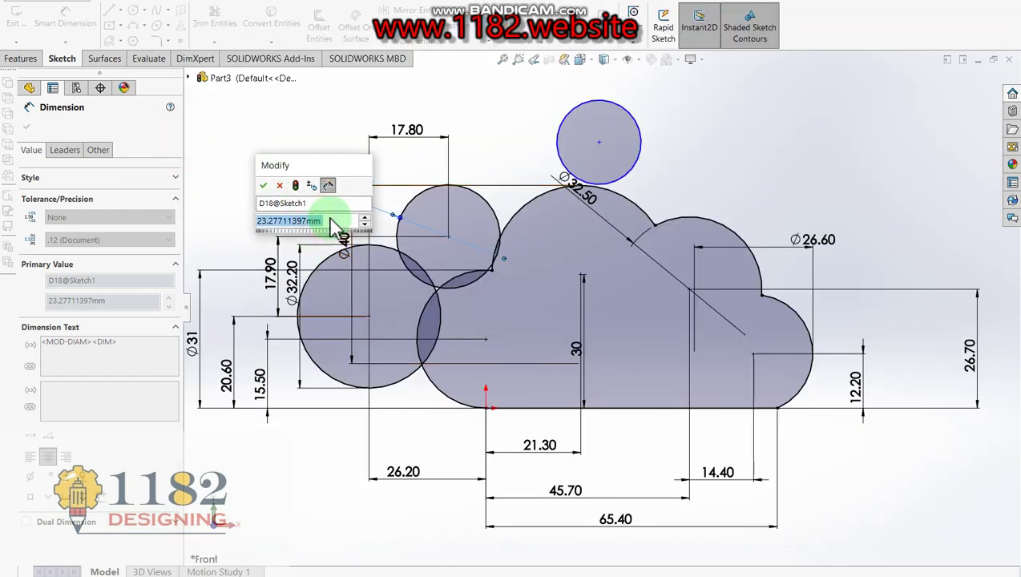
text(19.75)
key(Return)
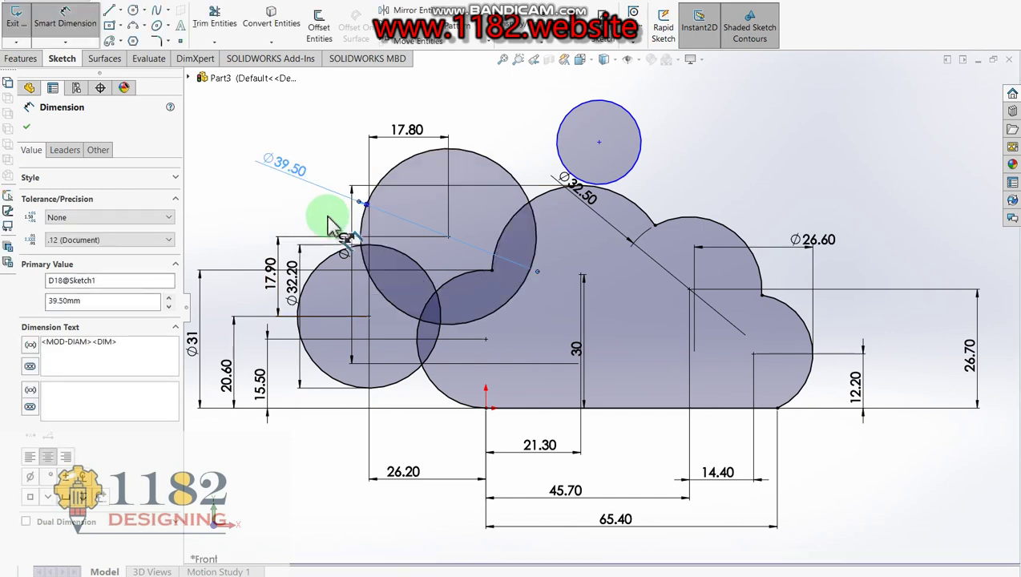
- Place the small top circle's centre 5 mm above the big circle's centre
click(599, 142)
click(449, 236)
click(238, 229)
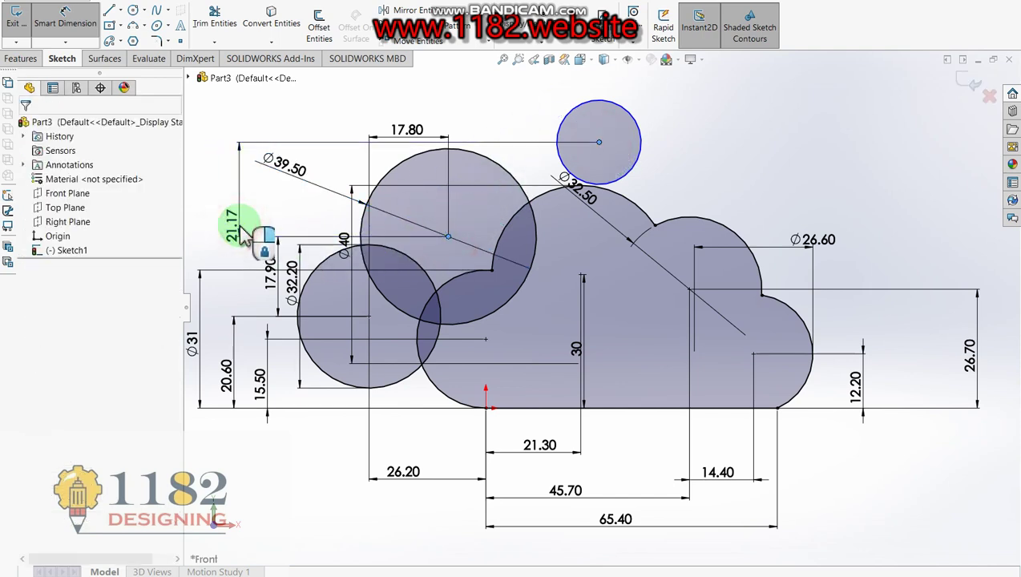
text(5)
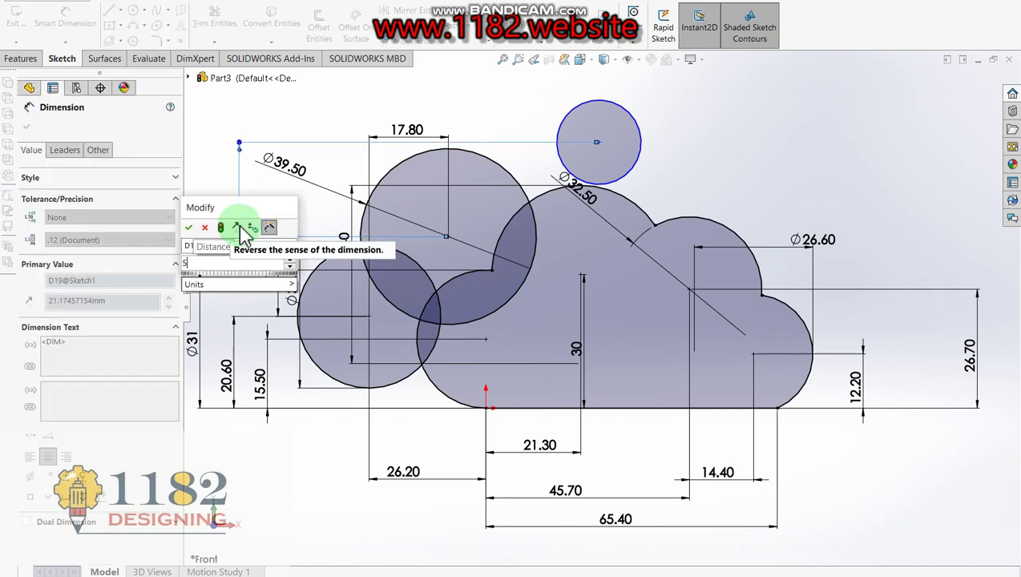
key(Return)
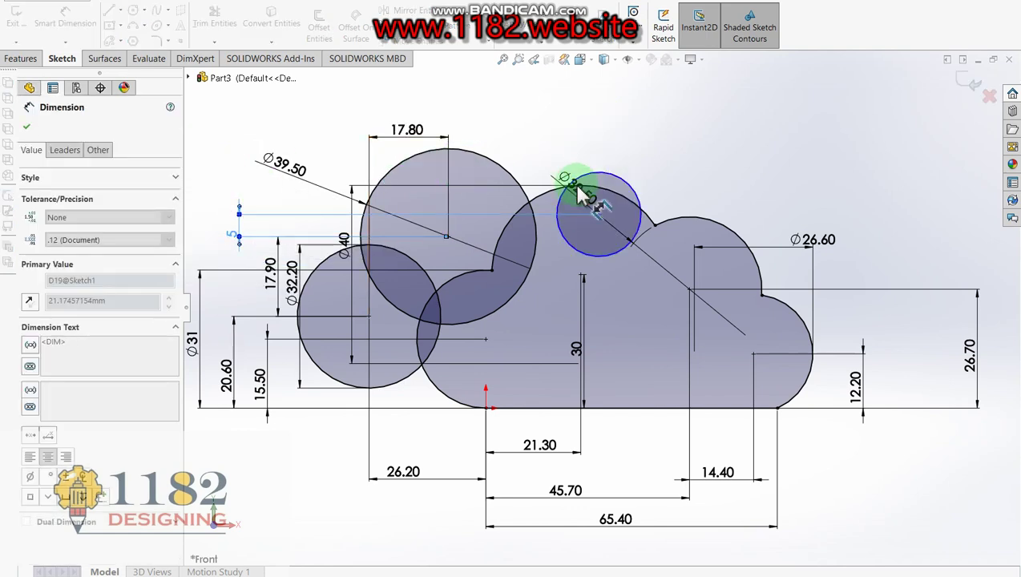
- Set the small circle's centre 29.80 right of the big circle's centre
click(599, 218)
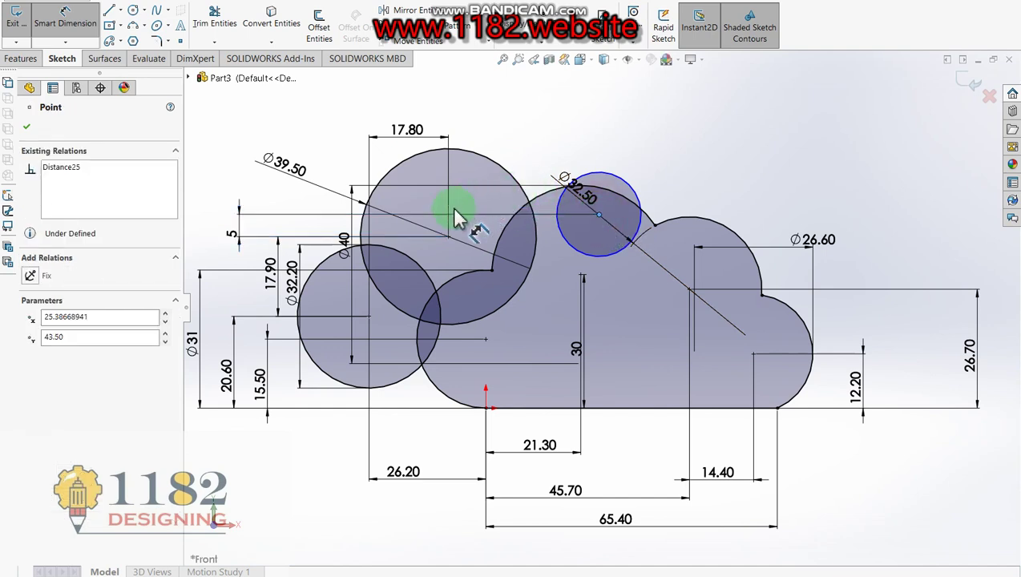
click(473, 151)
click(489, 113)
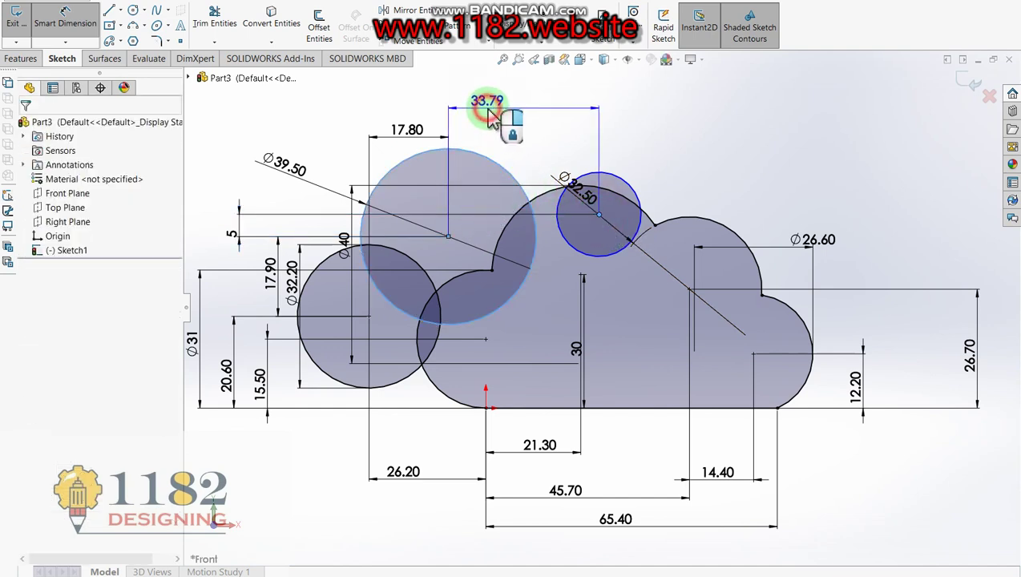
click(591, 323)
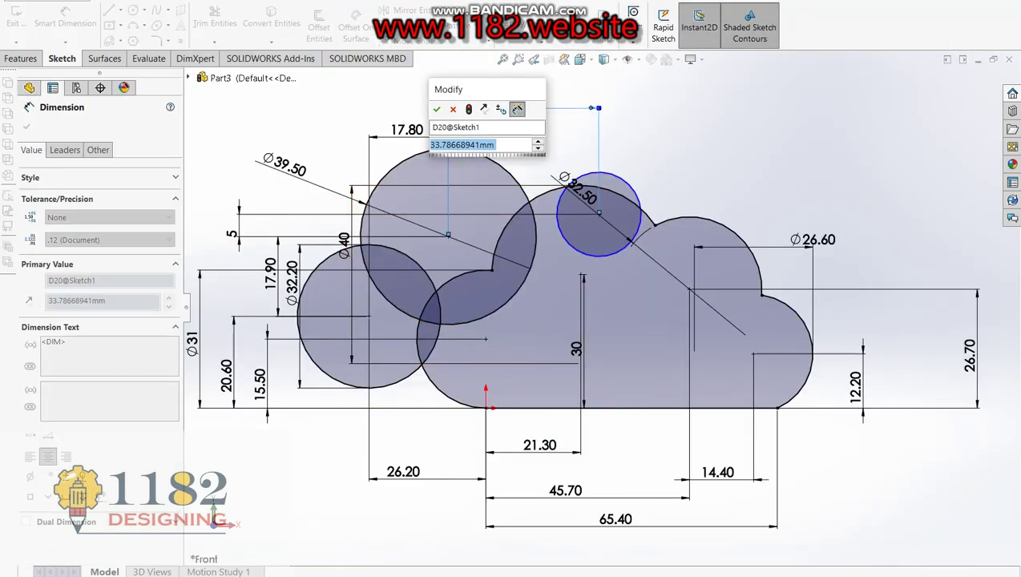
key(alt+Tab)
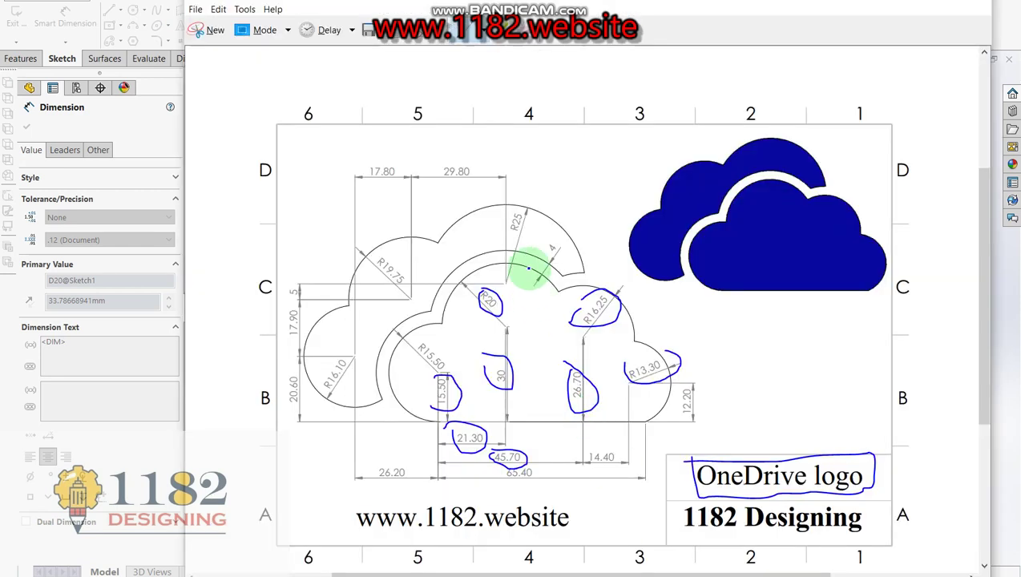
drag(438, 166, 439, 171)
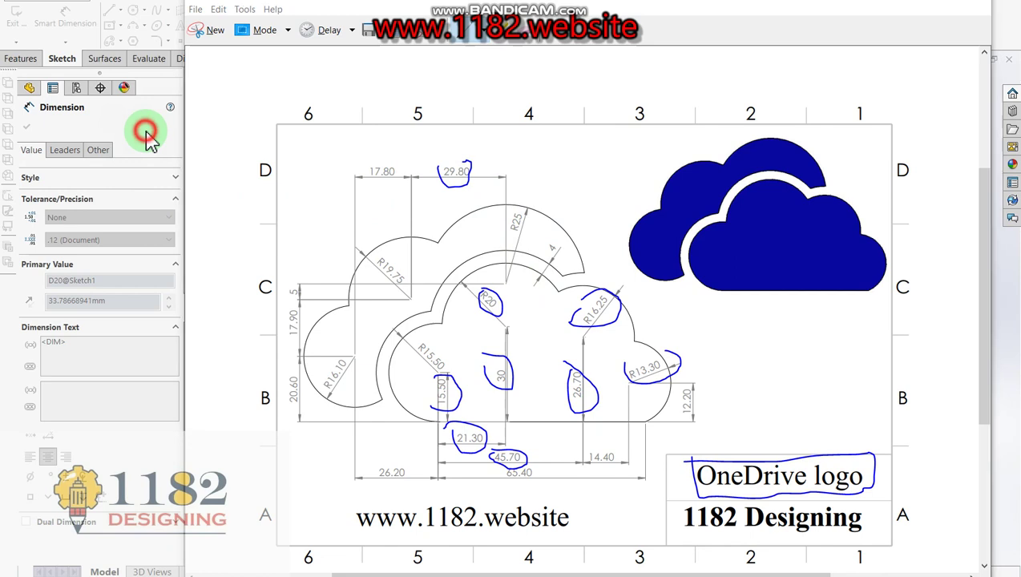
key(alt+Tab)
click(512, 144)
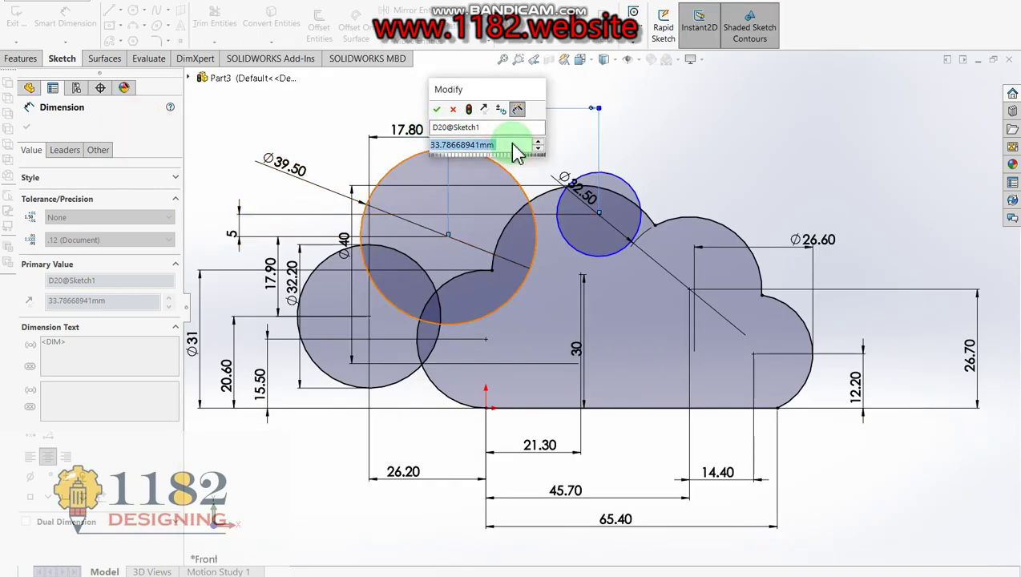
key(BackSpace)
text(29.8)
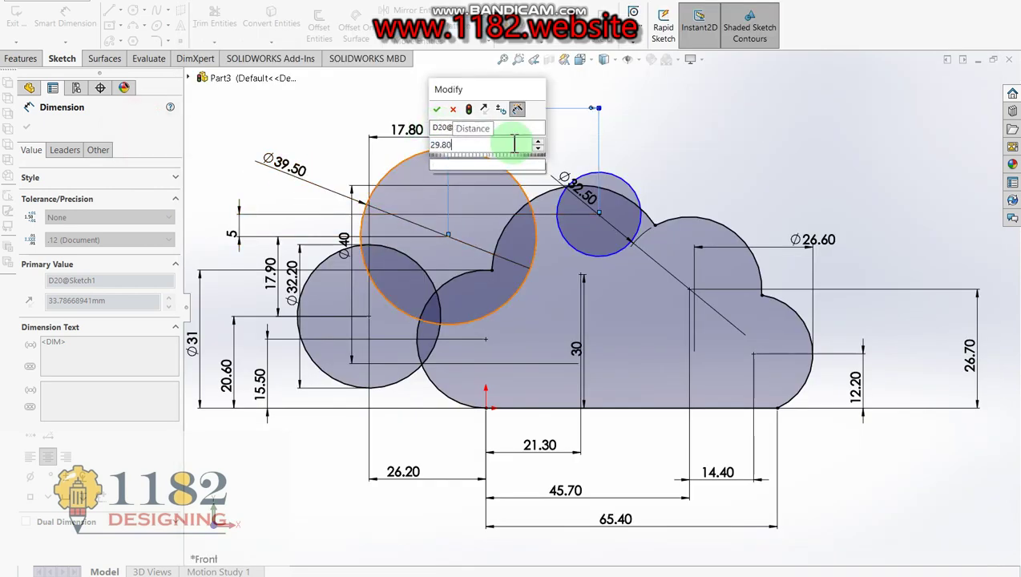
key(Return)
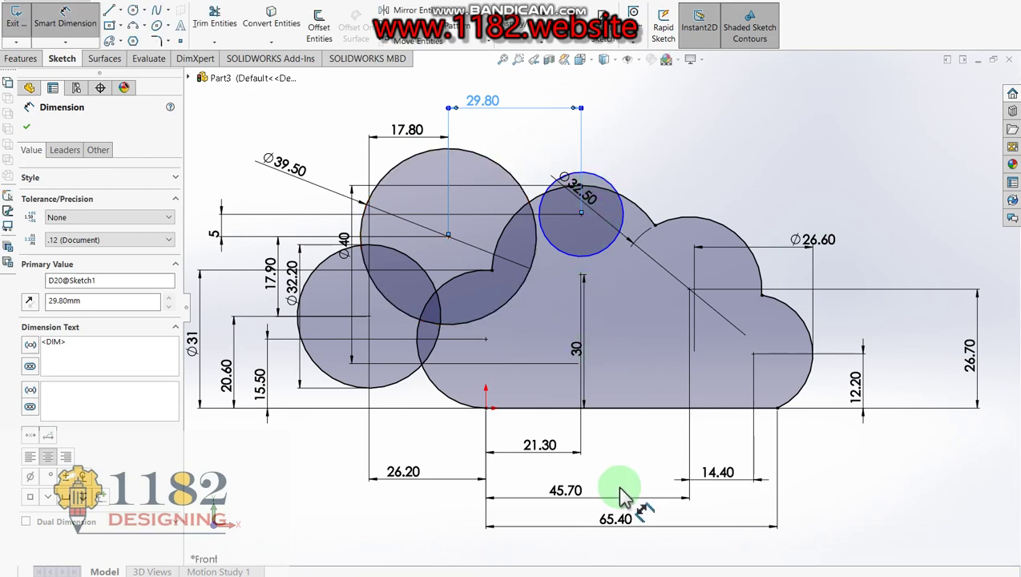
- Enlarge the small circle to Ø50
key(alt+Tab)
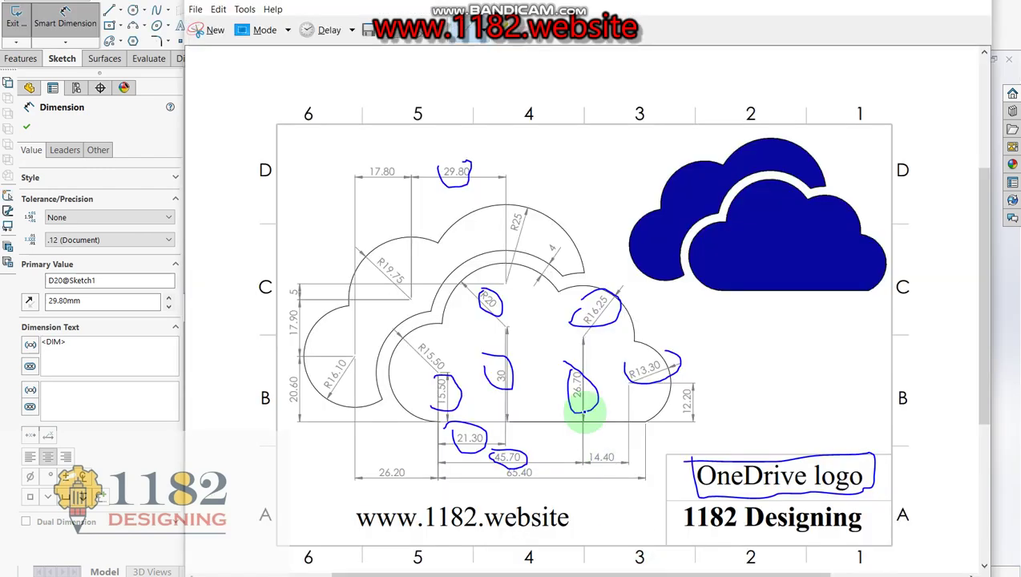
click(134, 138)
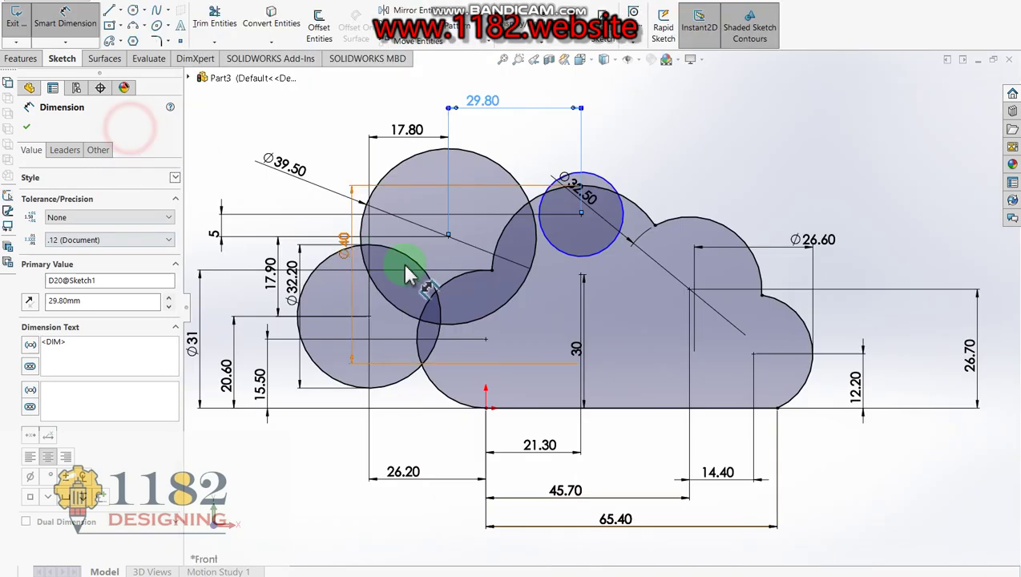
click(617, 177)
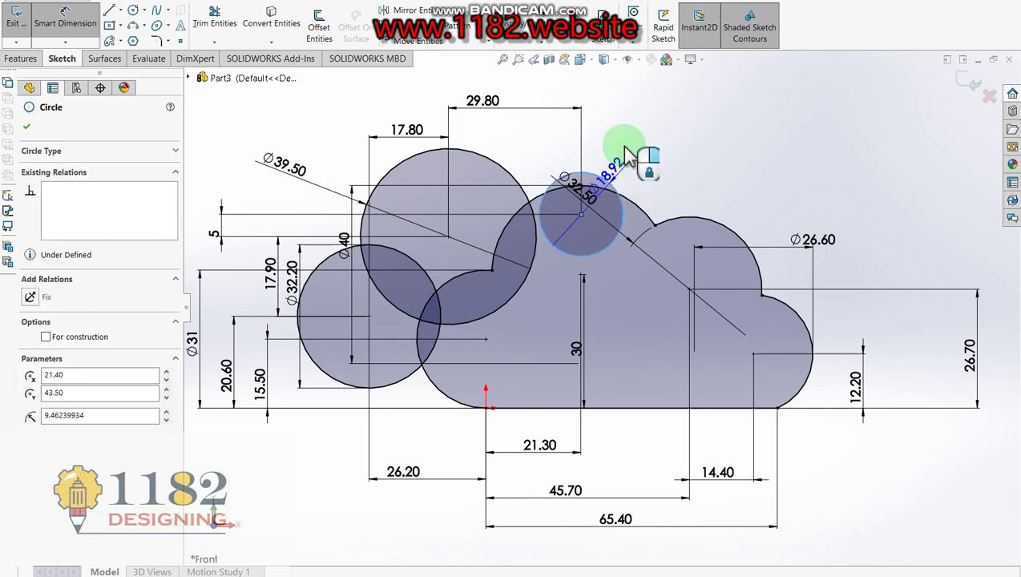
click(626, 156)
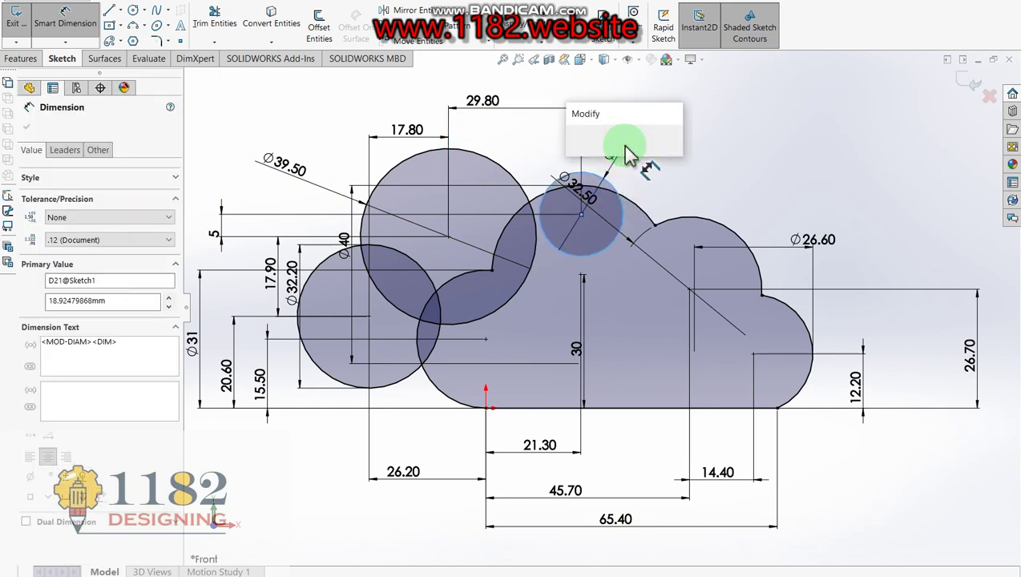
text(50)
key(Return)
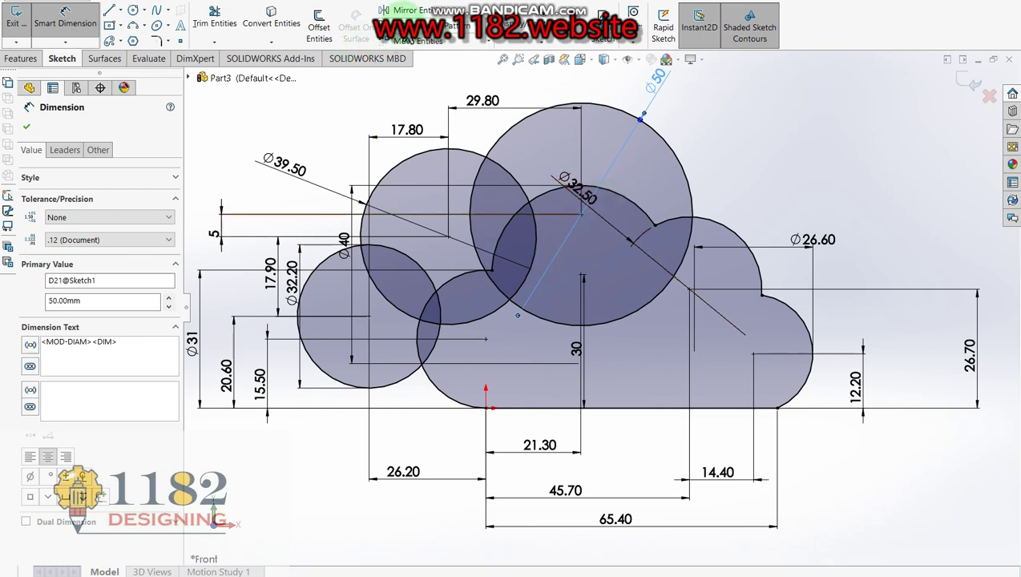
click(319, 24)
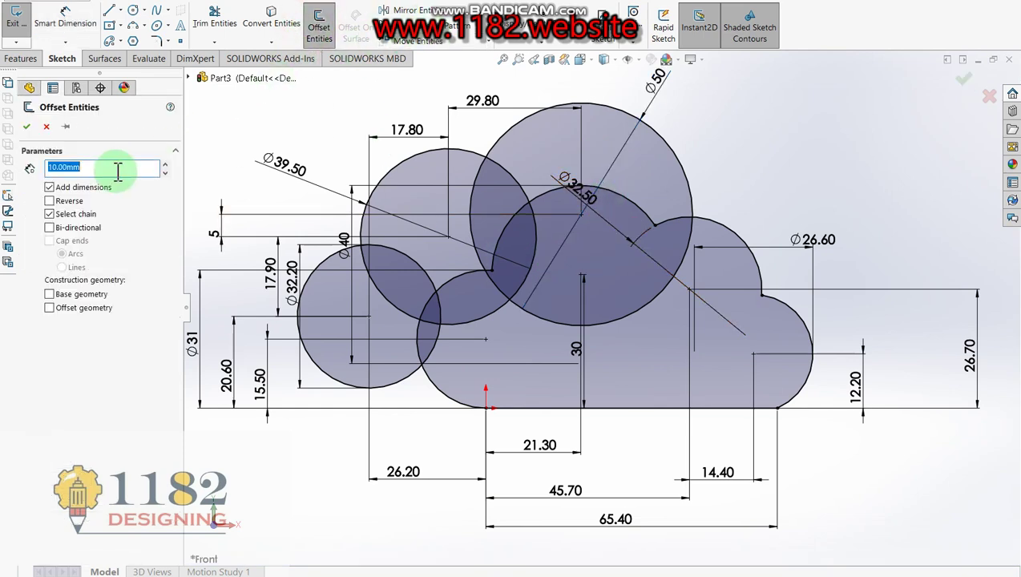
- Offset the front cloud's outline outward by 4 mm to create the gap
key(alt+Tab)
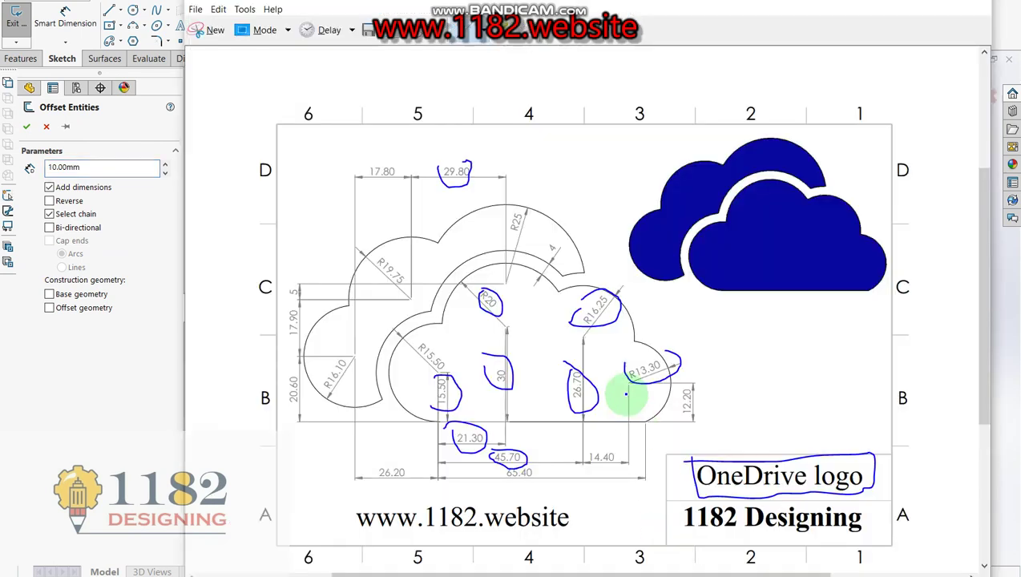
drag(551, 242, 554, 240)
drag(501, 207, 529, 243)
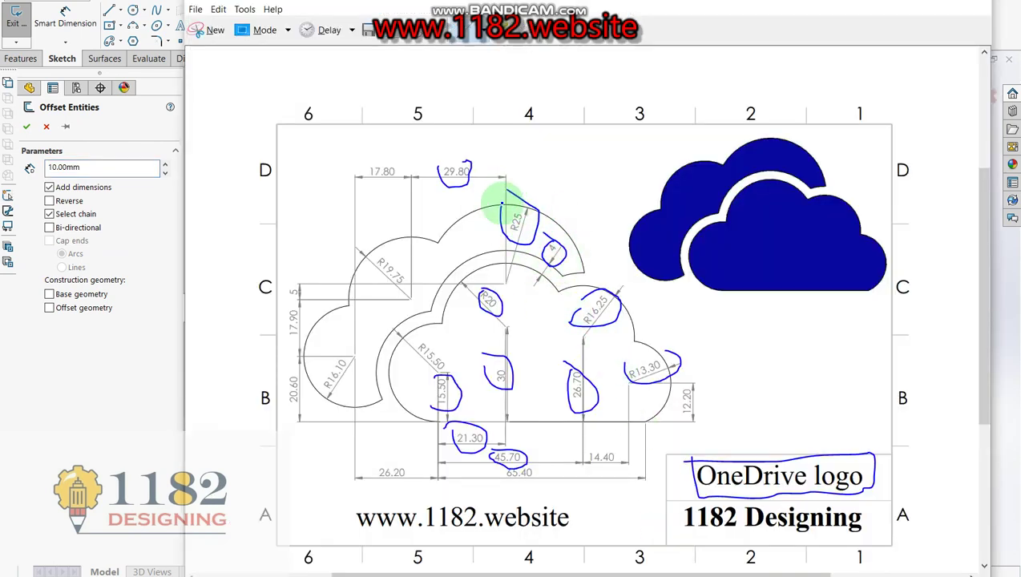
click(127, 413)
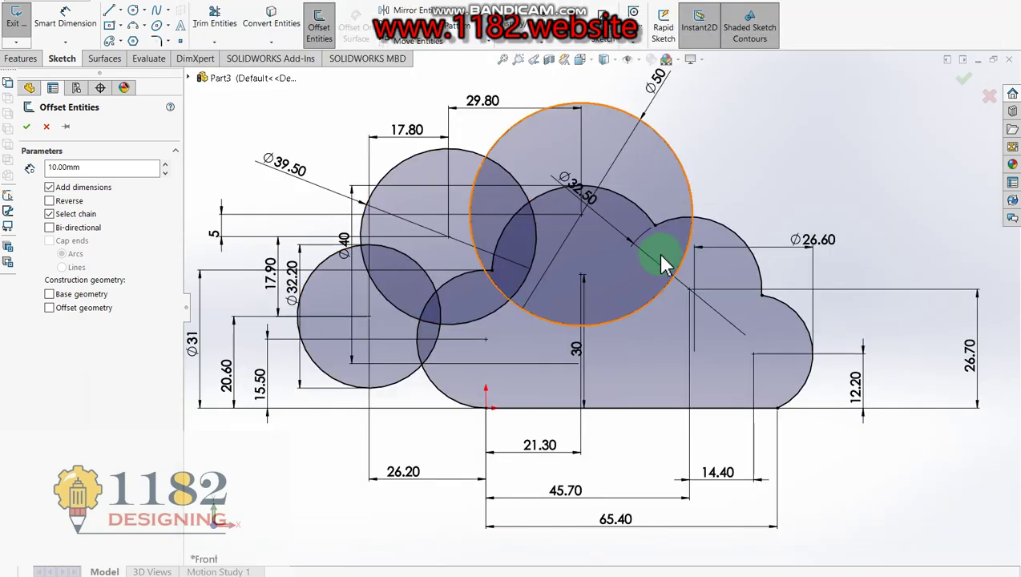
double_click(93, 166)
text(4)
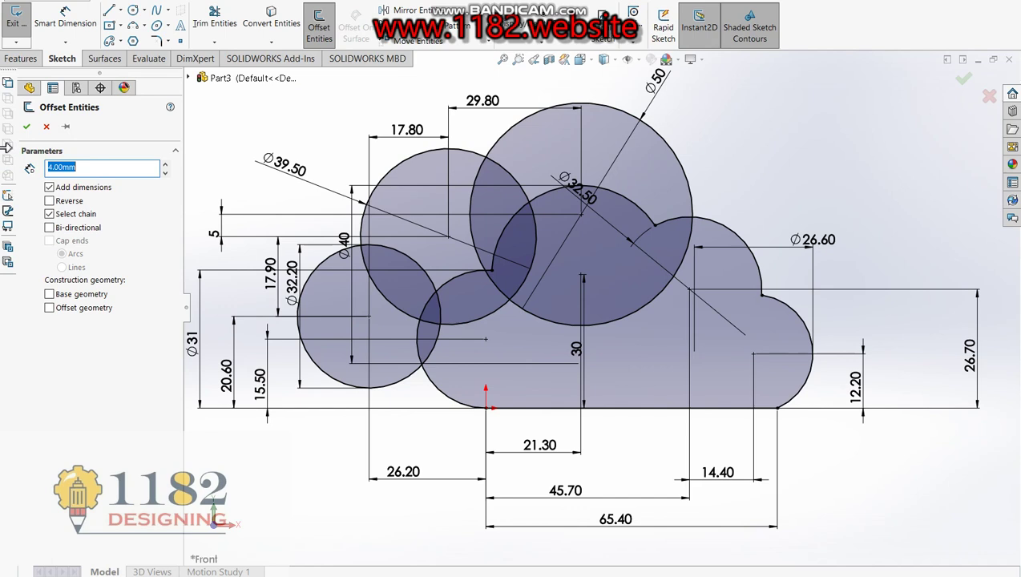
click(630, 210)
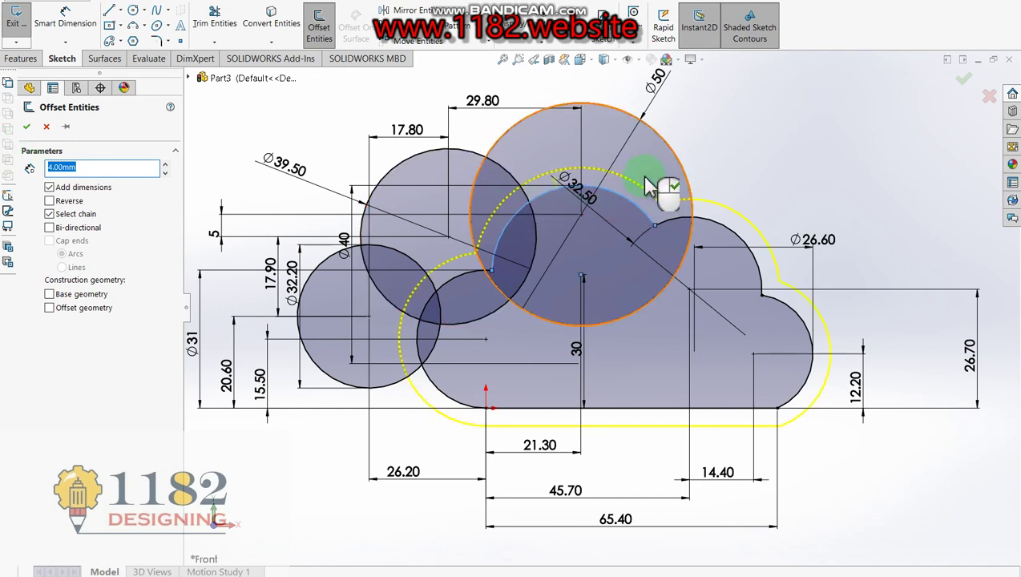
right_click(646, 178)
click(286, 176)
click(215, 22)
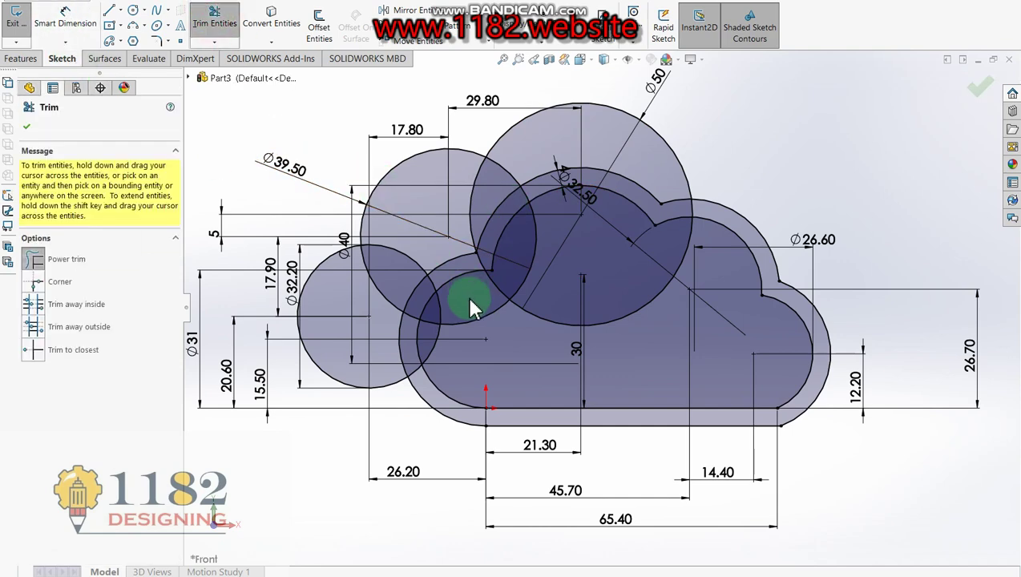
- Power-trim the overlapping circle arcs until the back cloud forms a closed shape behind the gap
scroll(449, 321, down, 2)
scroll(432, 361, down, 2)
click(422, 370)
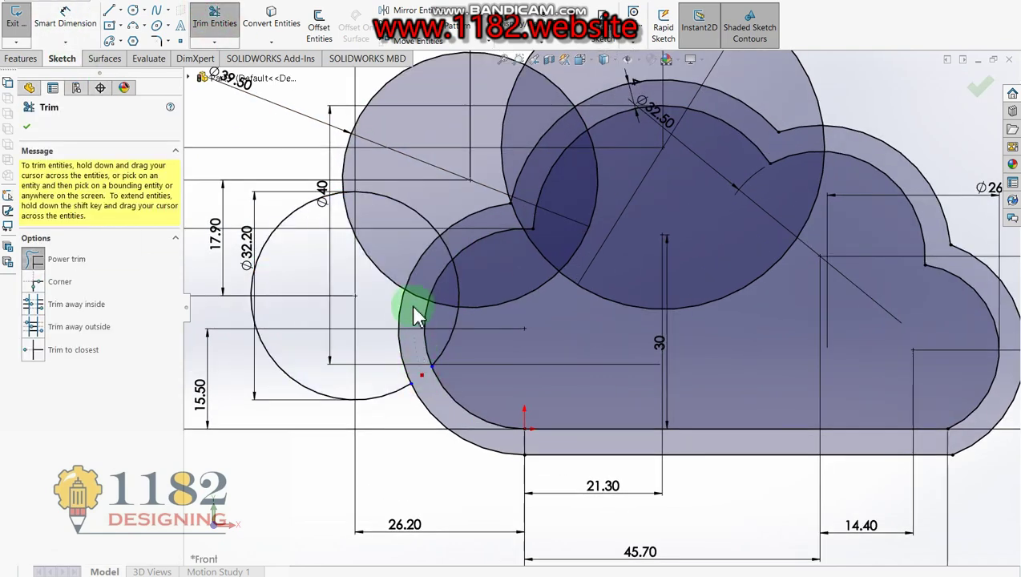
drag(416, 318, 433, 287)
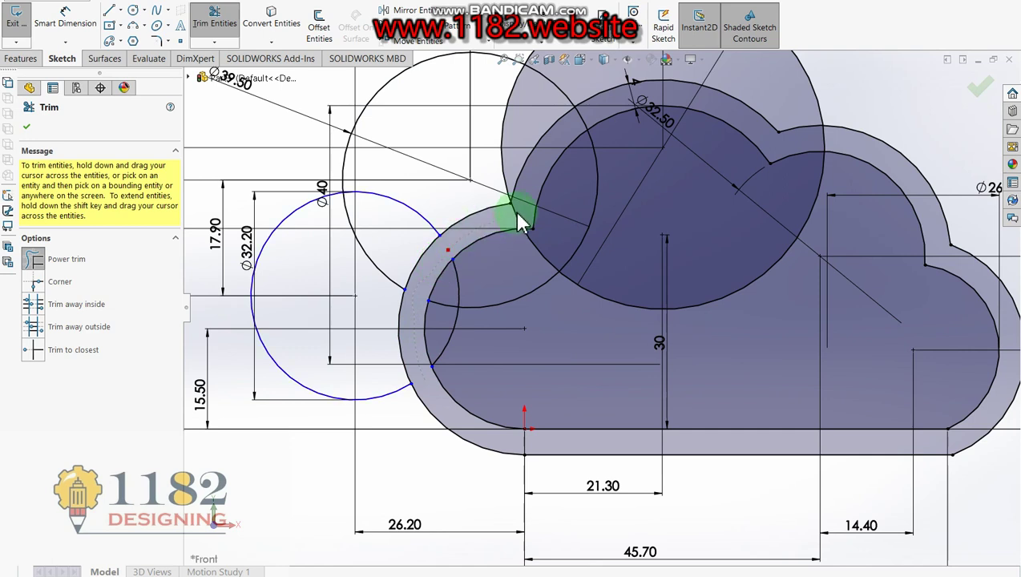
drag(519, 221, 542, 201)
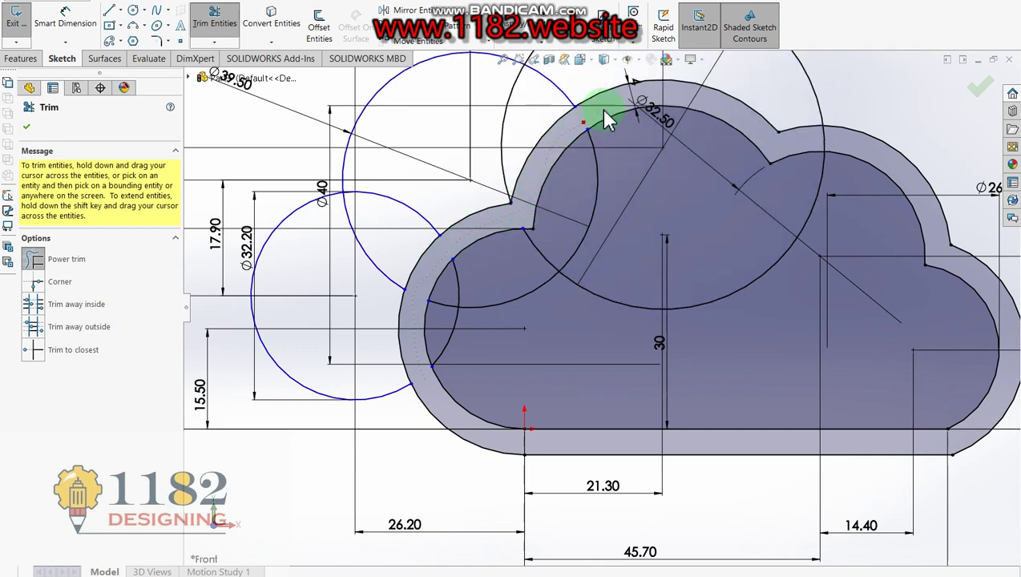
mouse_move(701, 108)
mouse_down()
mouse_move(831, 151)
mouse_move(825, 142)
mouse_move(860, 112)
mouse_move(859, 136)
mouse_move(989, 255)
mouse_move(654, 239)
mouse_move(317, 484)
mouse_up()
mouse_move(399, 445)
mouse_down()
mouse_move(446, 437)
mouse_move(627, 479)
mouse_move(638, 460)
mouse_move(983, 463)
mouse_up()
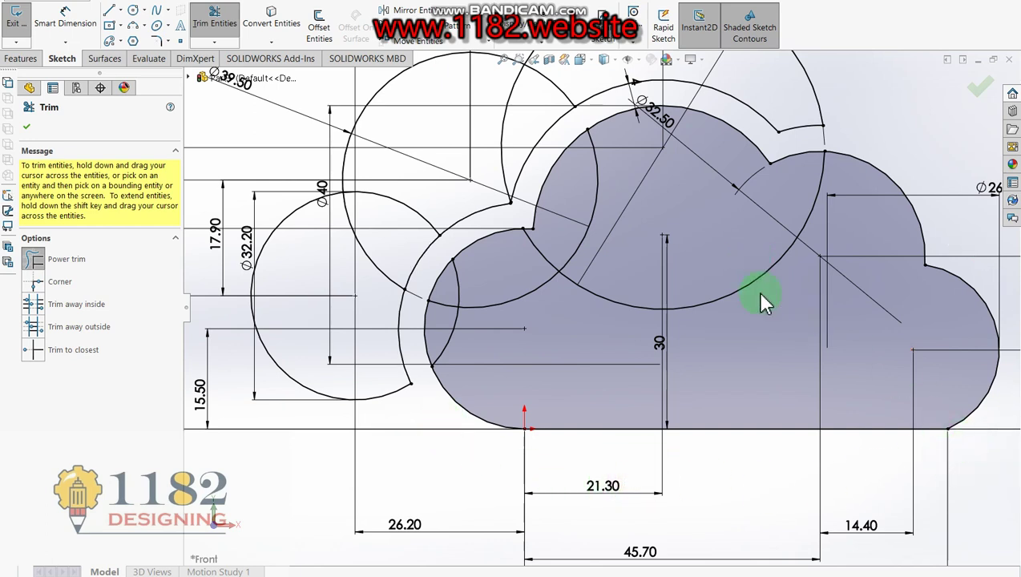
drag(755, 310, 739, 280)
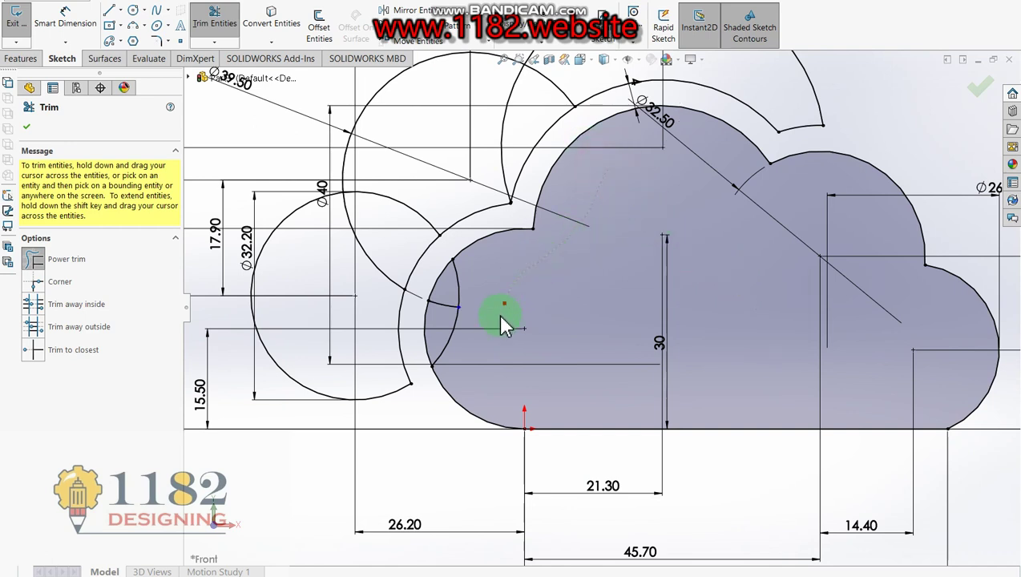
drag(447, 315, 460, 335)
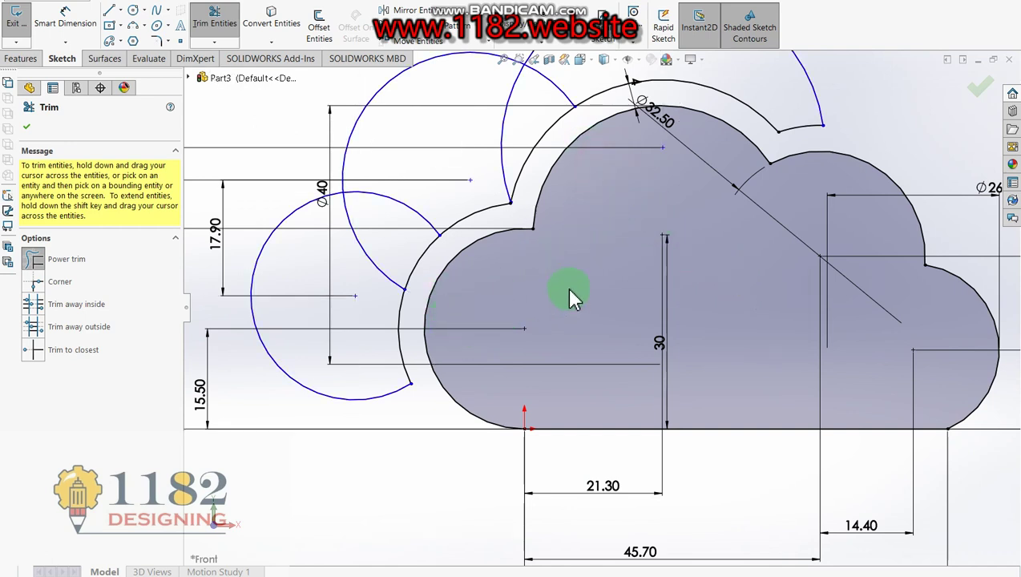
scroll(399, 199, down, 2)
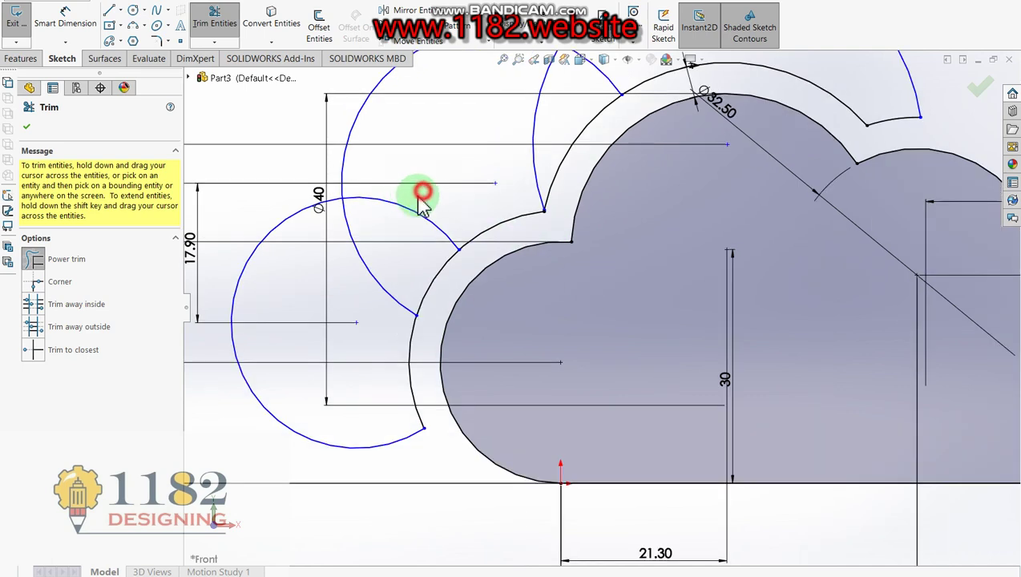
drag(422, 204, 365, 269)
scroll(527, 173, up, 3)
drag(529, 163, 627, 170)
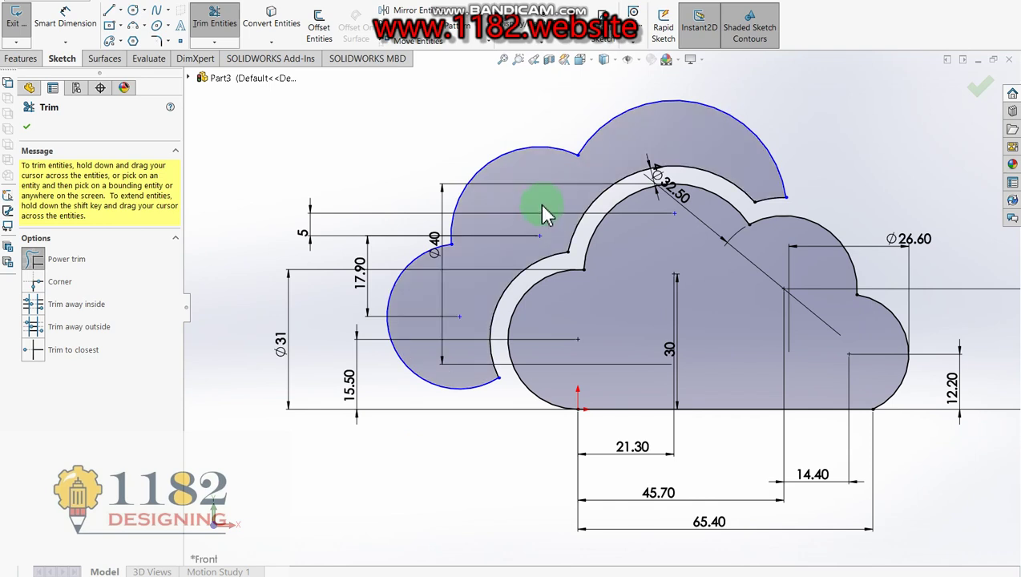
click(27, 128)
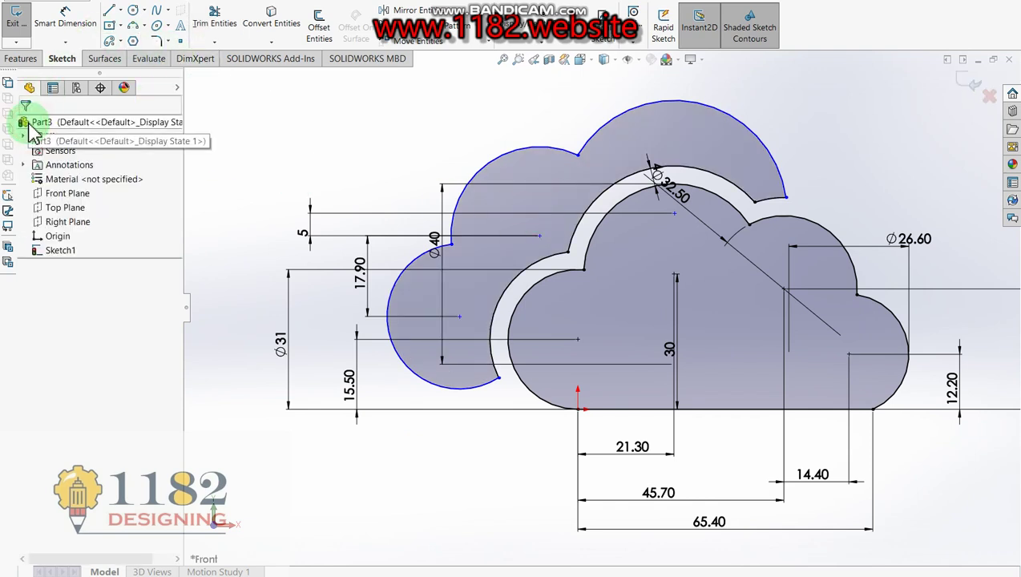
- Extrude the sketch 10 mm, colour the solid dark blue, and view it from the front
click(965, 82)
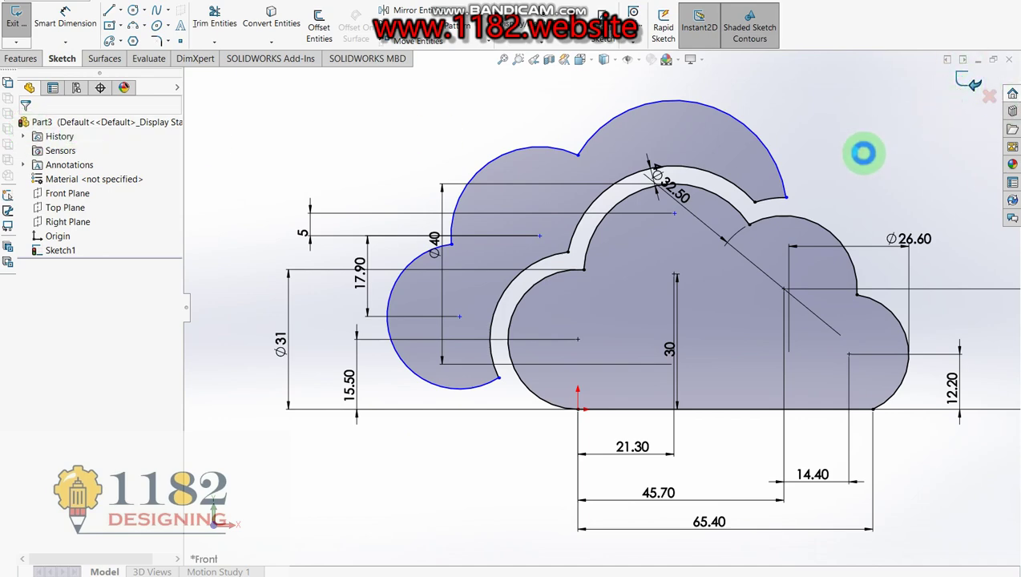
click(26, 127)
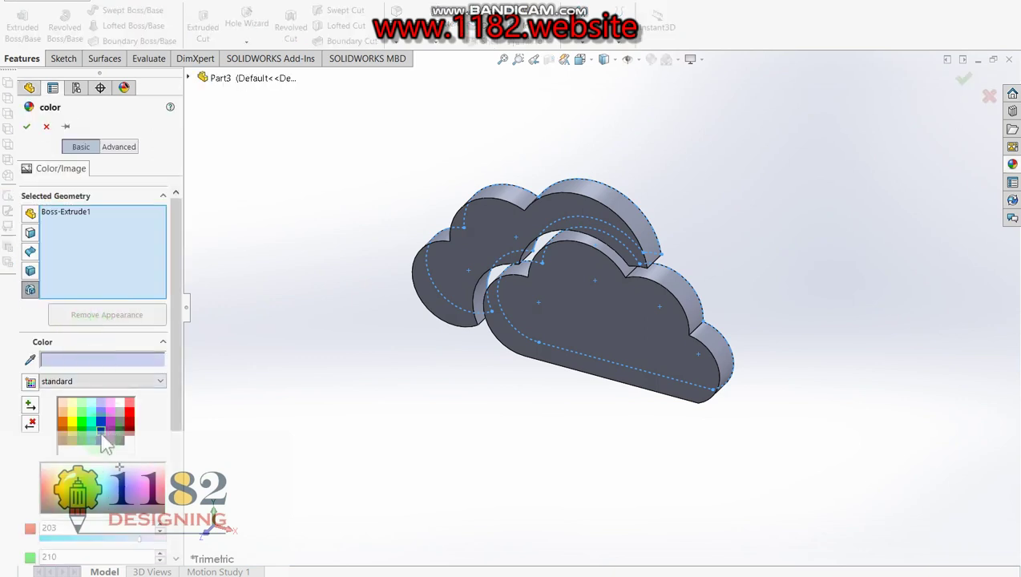
click(101, 431)
click(27, 126)
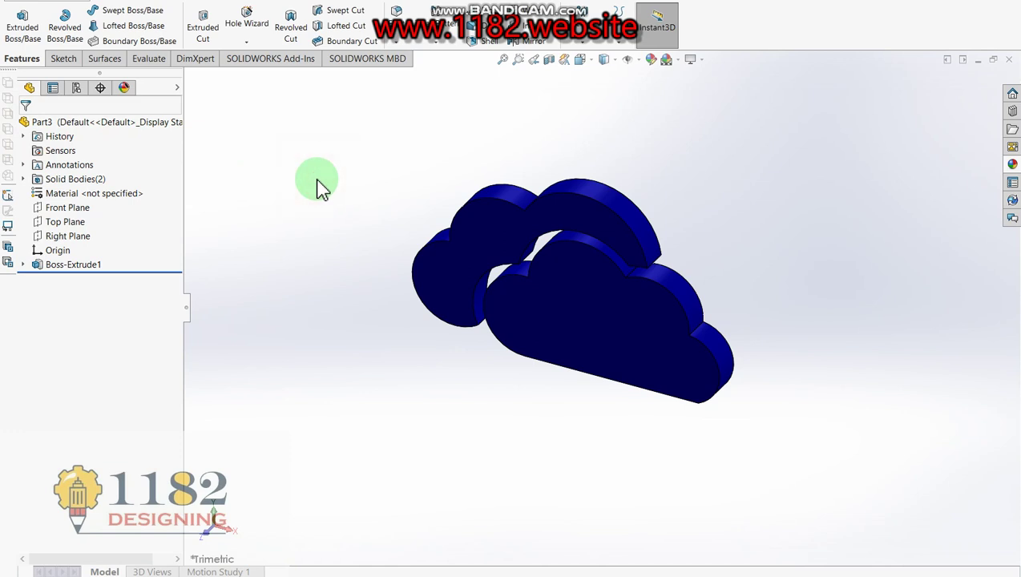
key(ctrl+1)
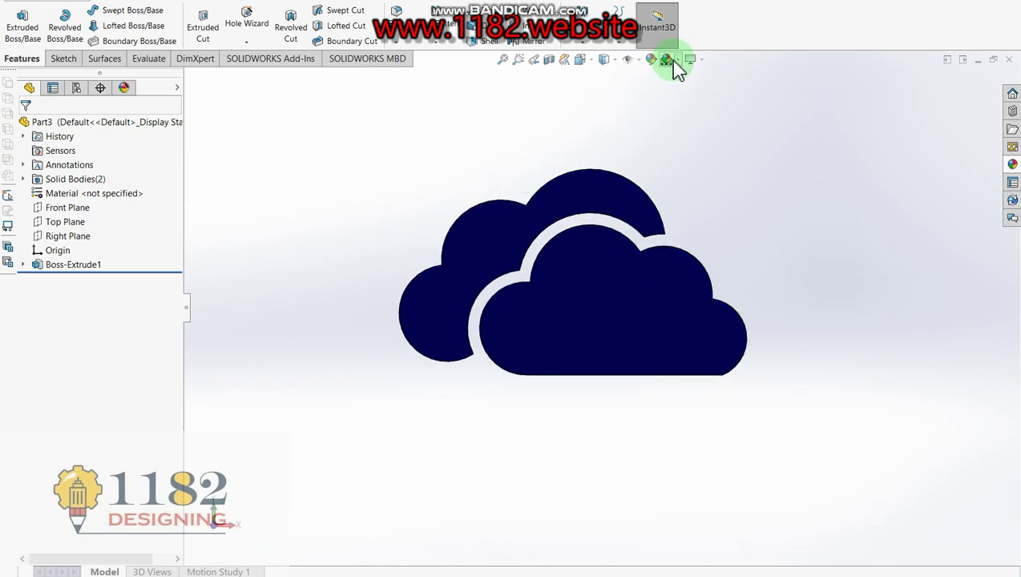
- Set the scene background to Plain White
click(677, 61)
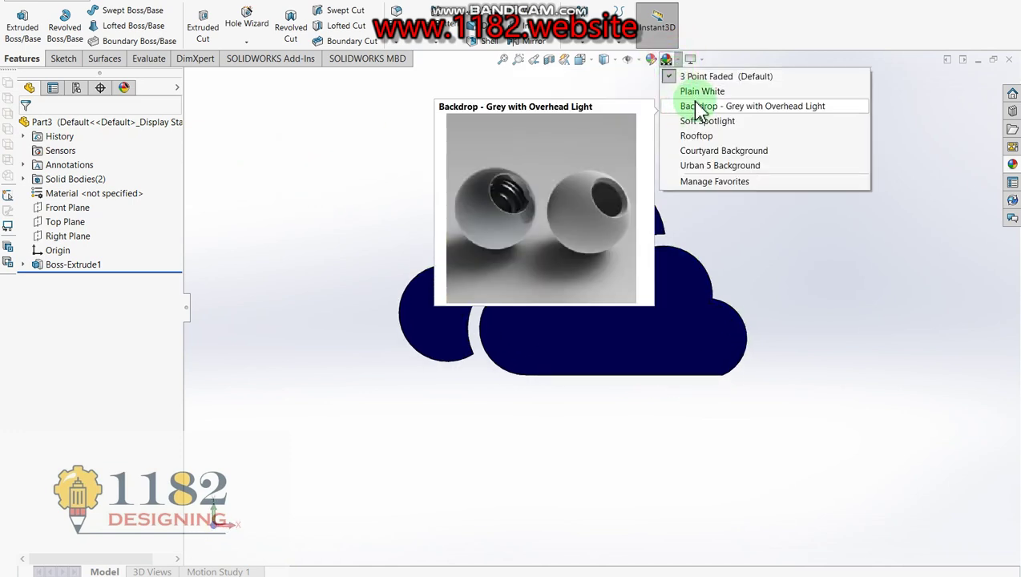
click(679, 91)
scroll(667, 240, down, 1)
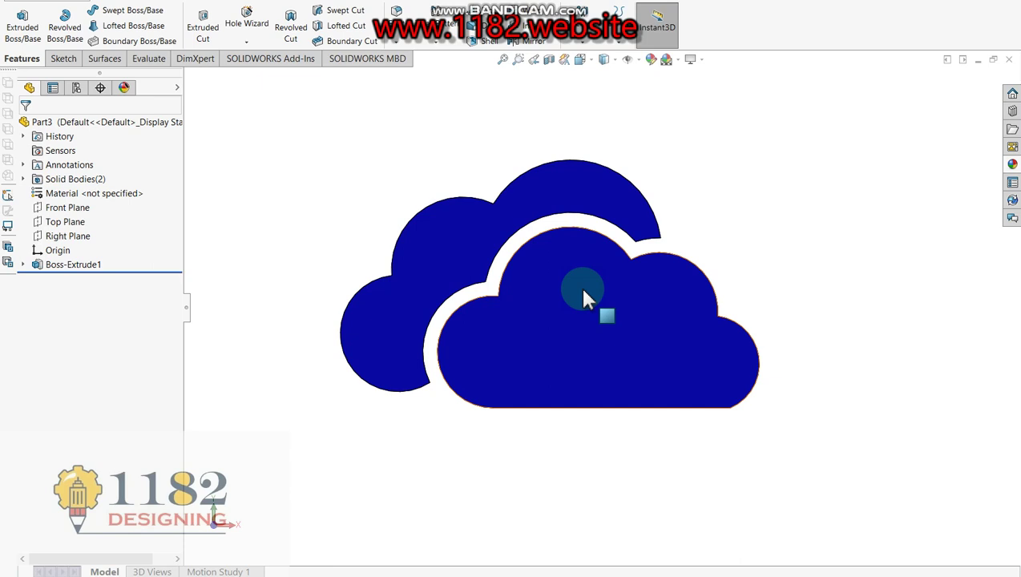
middle_drag(584, 291, 571, 315)
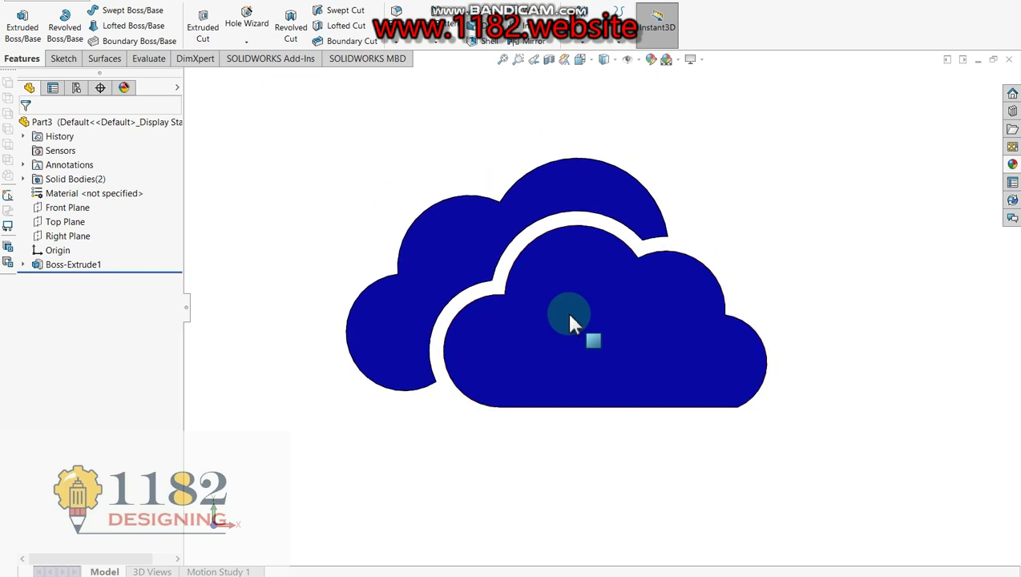
key(ctrl+7)
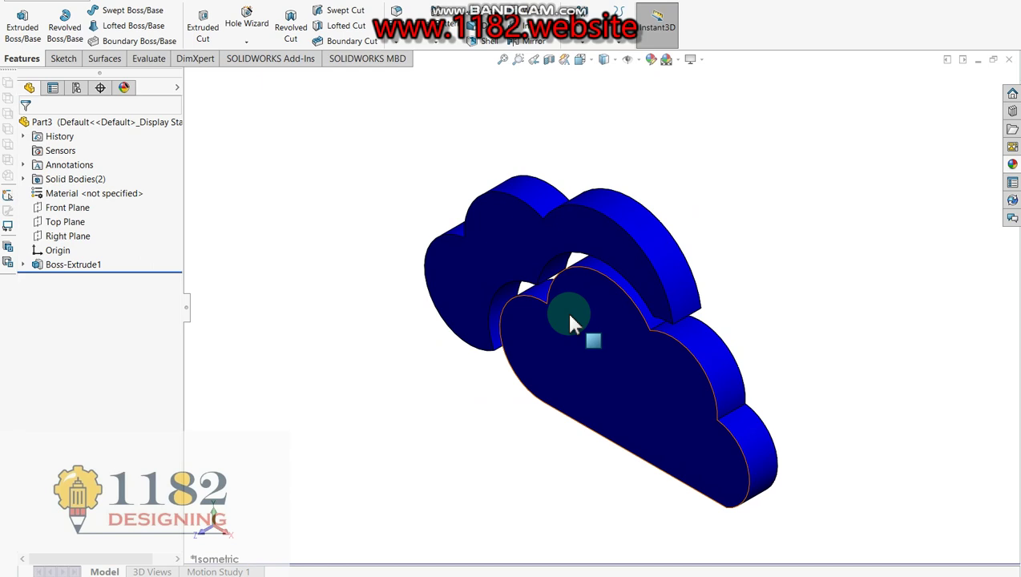
key(ctrl+6)
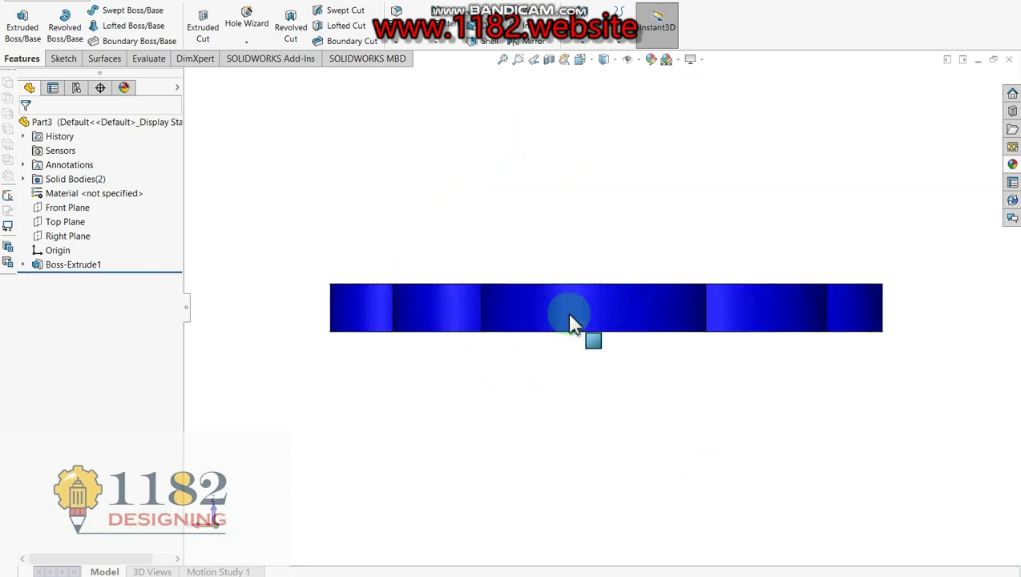
key(ctrl+7)
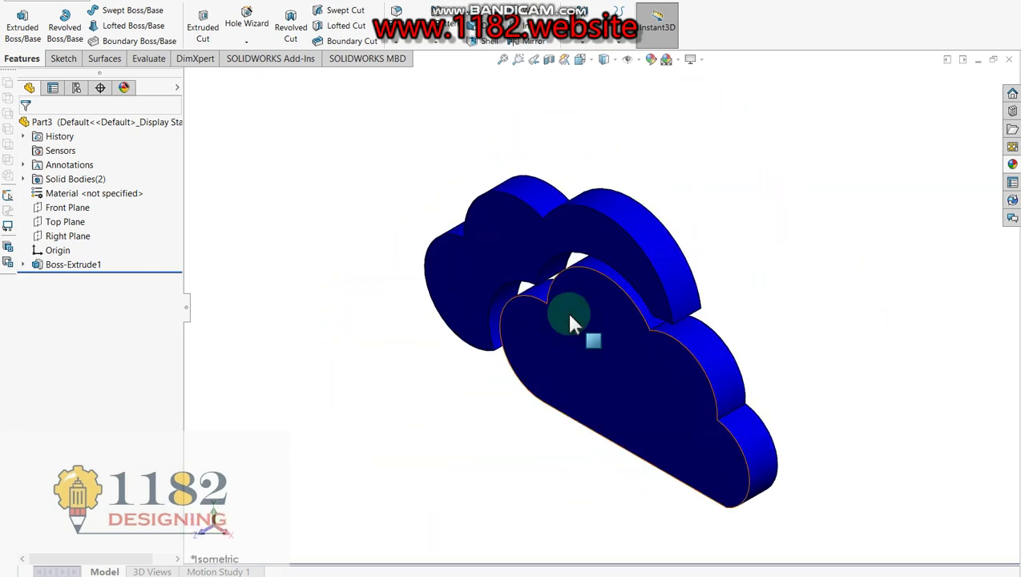
click(569, 319)
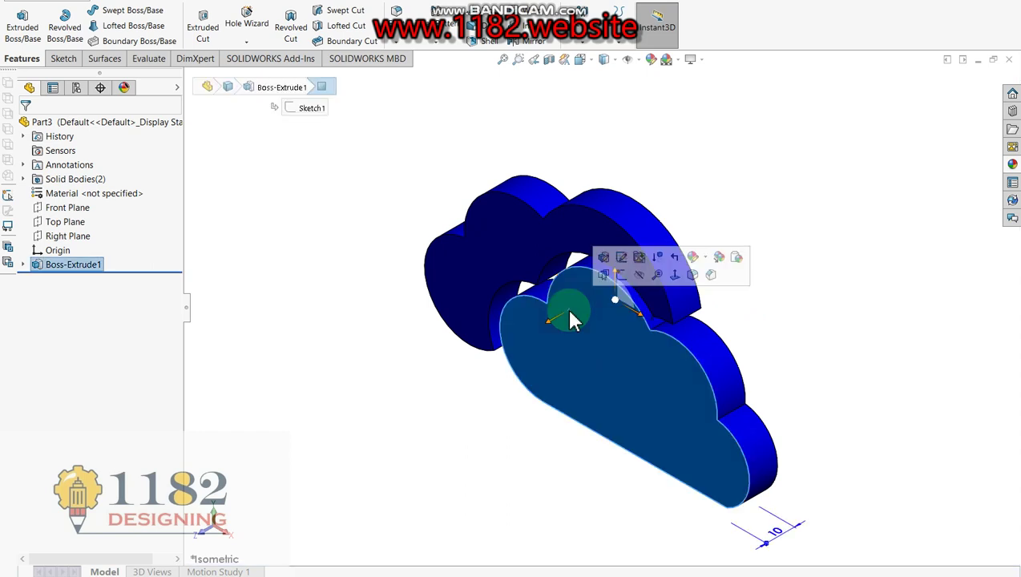
key(ctrl+8)
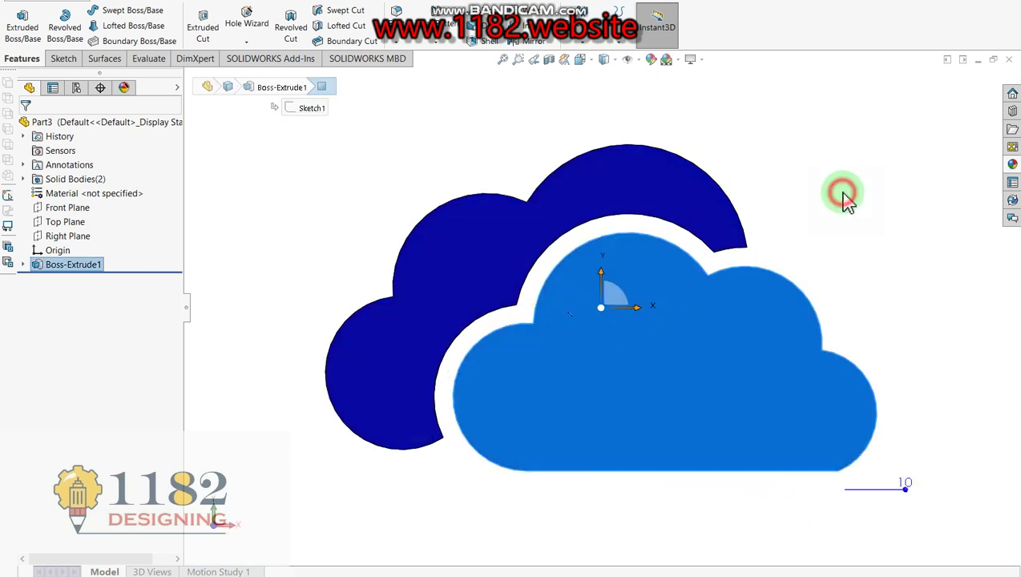
click(847, 201)
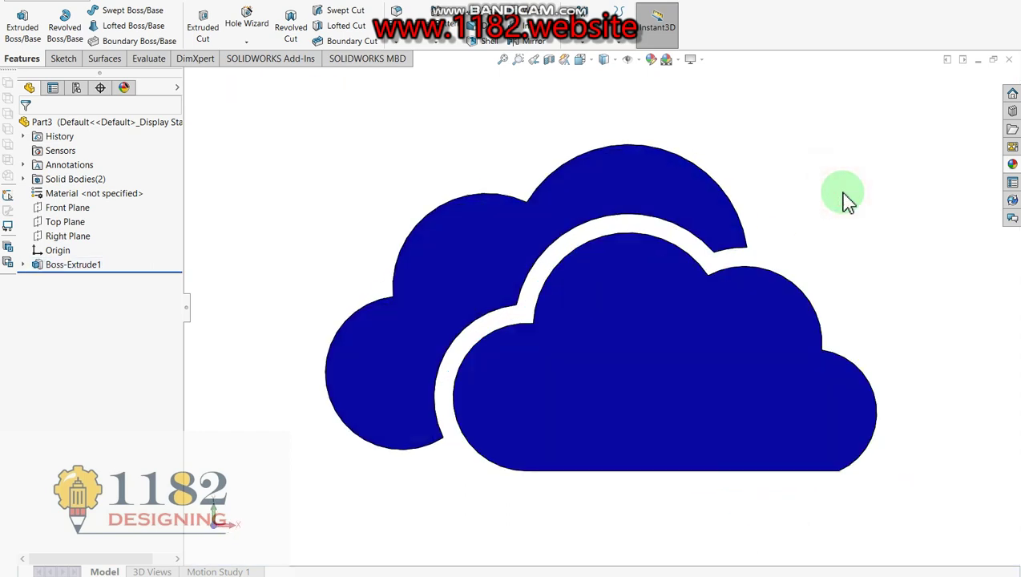